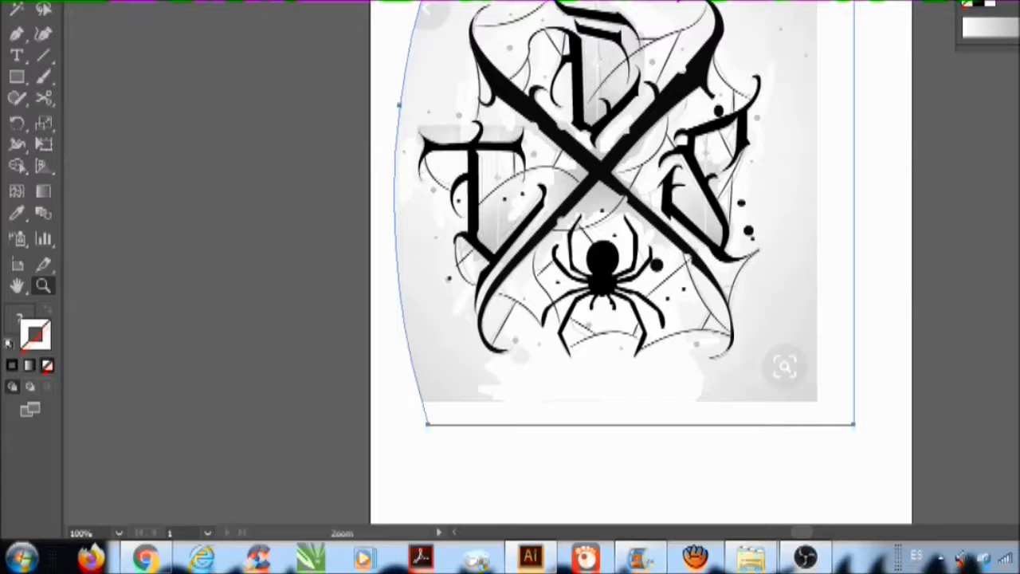
# Step: Copy the black dot beside the right letter and place copies on the grey dots right of the T and near the X's lower-left tip
pyautogui.press('v')
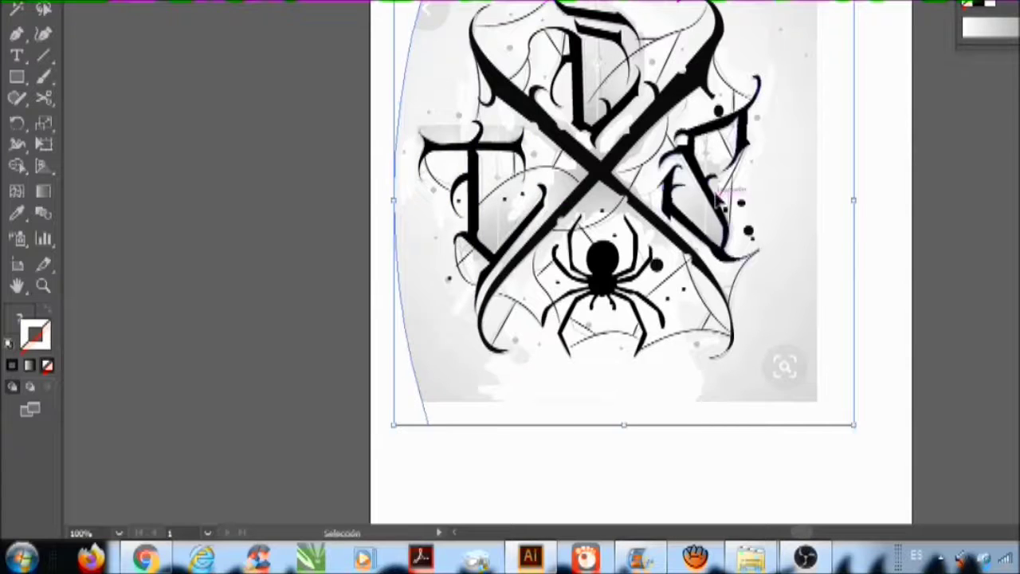
pyautogui.click(748, 230)
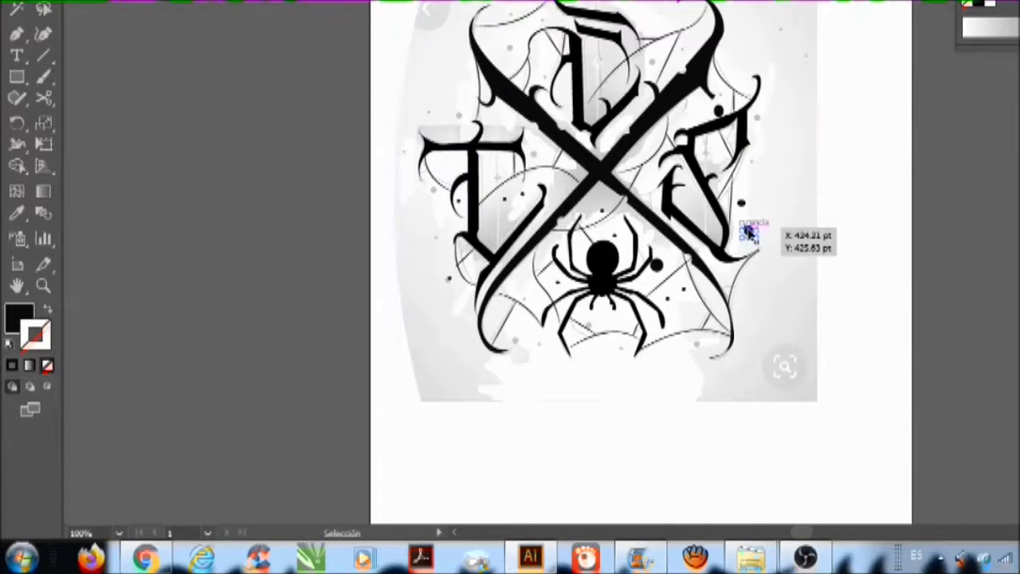
pyautogui.hotkey('ctrl', 'c')
pyautogui.hotkey('ctrl', 'v')
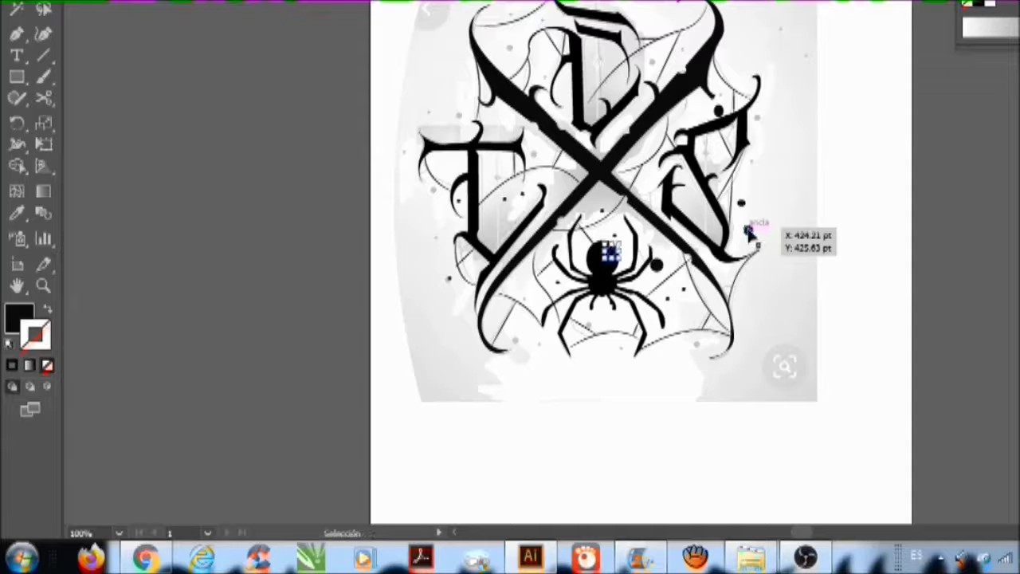
pyautogui.press('Up')
pyautogui.press('Up')
pyautogui.press('Up')
pyautogui.press('Up')
pyautogui.press('Up')
pyautogui.press('Up')
pyautogui.press('Up')
pyautogui.press('Up')
pyautogui.press('Up')
pyautogui.press('Up')
pyautogui.press('Up')
pyautogui.press('Up')
pyautogui.press('Up')
pyautogui.press('Up')
pyautogui.press('Up')
pyautogui.press('Up')
pyautogui.press('Up')
pyautogui.press('Up')
pyautogui.press('Up')
pyautogui.press('Up')
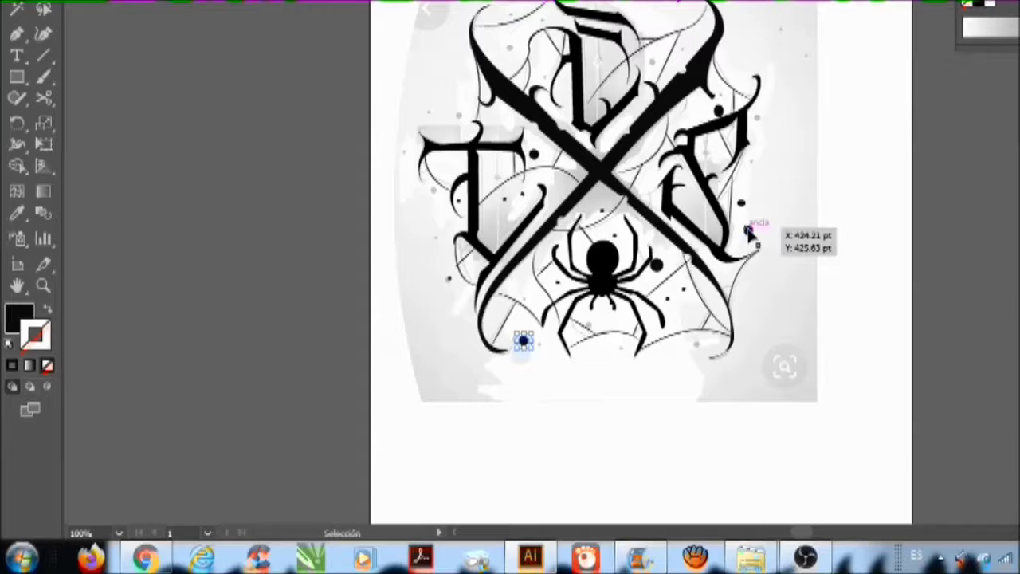
pyautogui.press('Return')
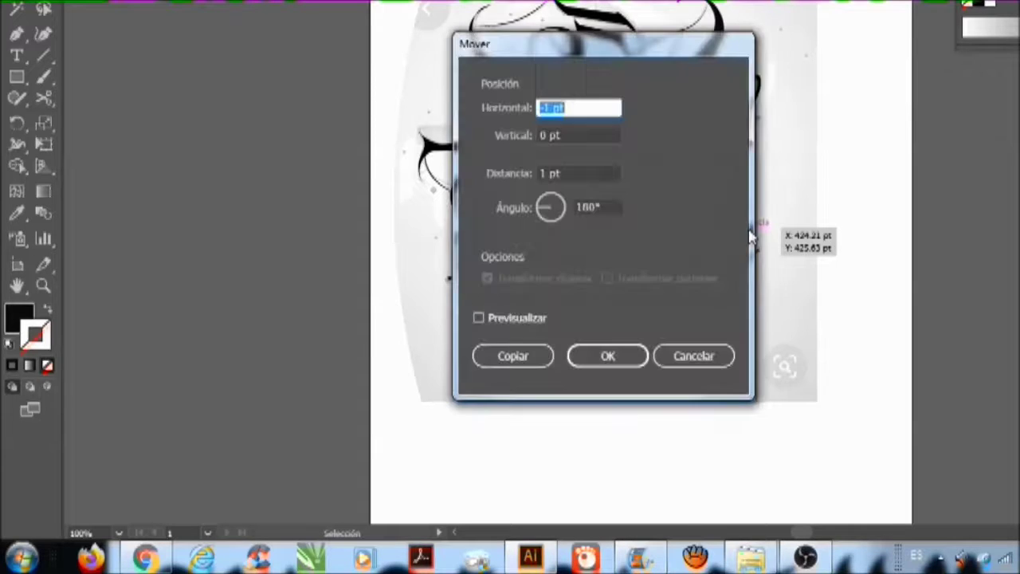
pyautogui.click(705, 352)
# Step: Paste another copy of the black dot and move it onto the grey dot below the T's left hook
pyautogui.press('v')
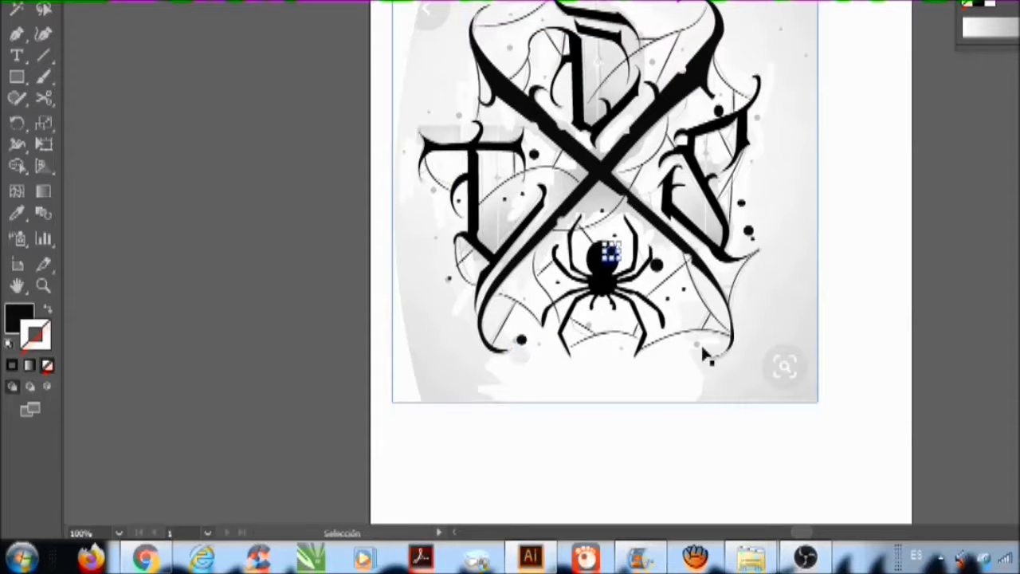
pyautogui.press('Left')
pyautogui.press('Left')
pyautogui.press('Left')
pyautogui.press('Left')
pyautogui.press('Left')
pyautogui.press('Left')
pyautogui.press('Left')
pyautogui.press('Left')
pyautogui.press('Left')
pyautogui.press('Left')
pyautogui.press('Left')
pyautogui.press('Left')
pyautogui.press('Left')
pyautogui.press('Left')
pyautogui.press('Left')
pyautogui.press('Left')
pyautogui.press('Left')
pyautogui.press('Left')
pyautogui.press('Left')
pyautogui.press('Left')
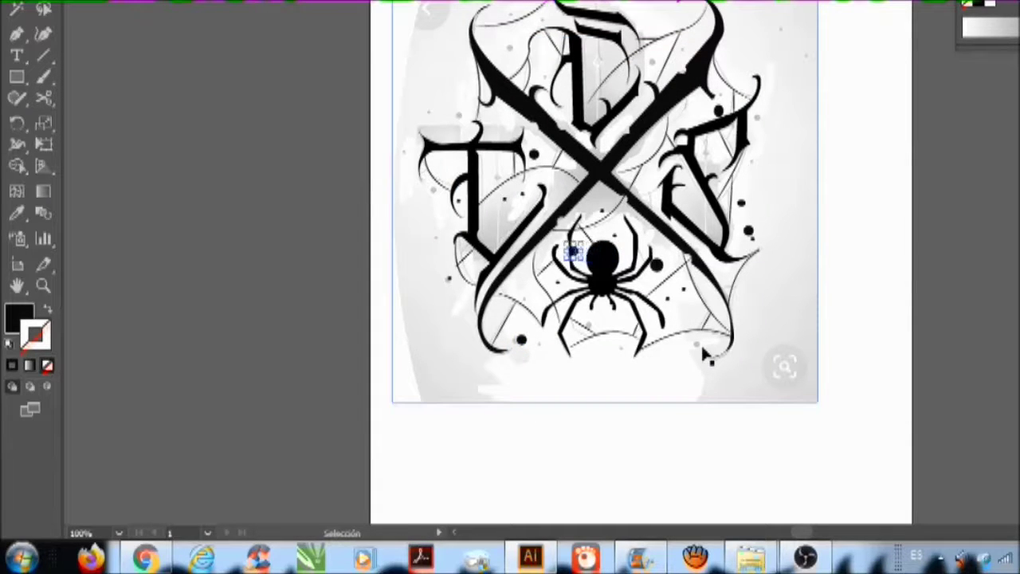
pyautogui.press('Left')
pyautogui.press('Left')
pyautogui.press('Left')
pyautogui.press('Left')
pyautogui.press('Left')
pyautogui.press('Left')
pyautogui.press('Left')
pyautogui.press('Left')
pyautogui.press('Left')
pyautogui.press('Left')
pyautogui.press('Left')
pyautogui.press('Left')
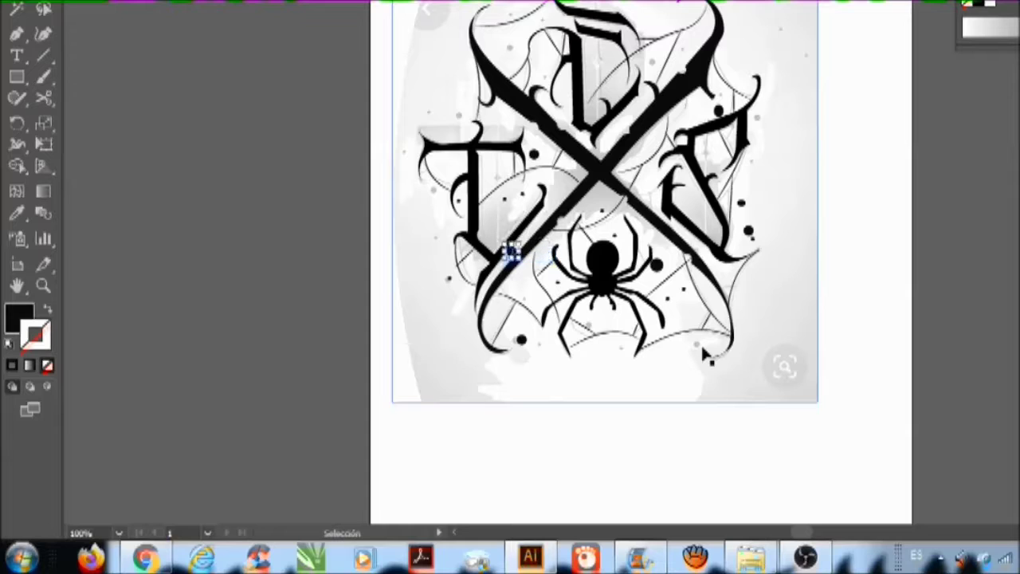
pyautogui.press('Left')
pyautogui.press('Left')
pyautogui.press('Left')
pyautogui.press('Left')
pyautogui.press('Left')
pyautogui.press('Left')
pyautogui.press('Left')
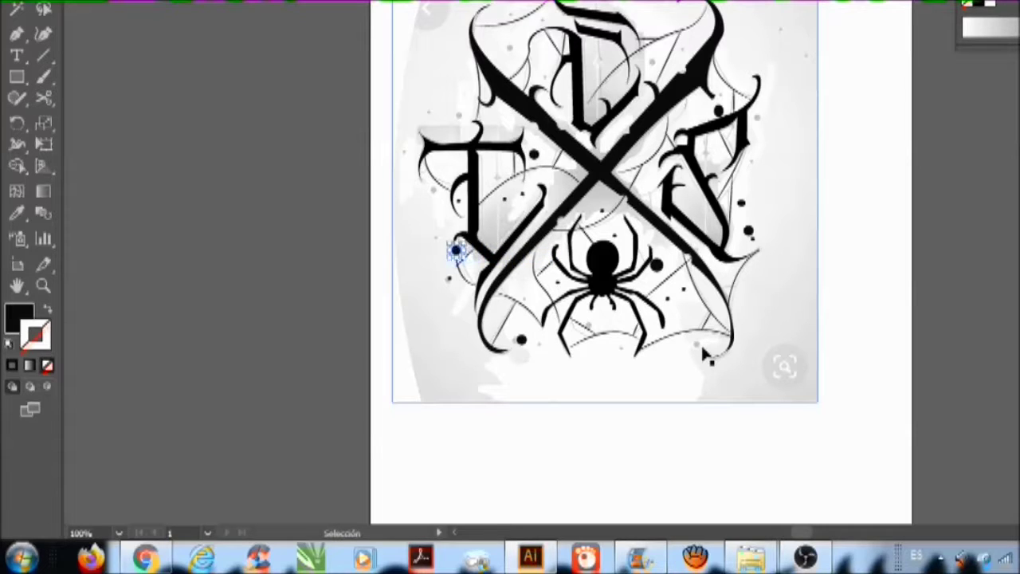
pyautogui.press('Up')
pyautogui.press('Up')
pyautogui.press('Up')
pyautogui.press('Up')
pyautogui.press('Up')
pyautogui.press('Up')
pyautogui.press('Up')
pyautogui.press('Up')
pyautogui.press('Up')
pyautogui.press('Up')
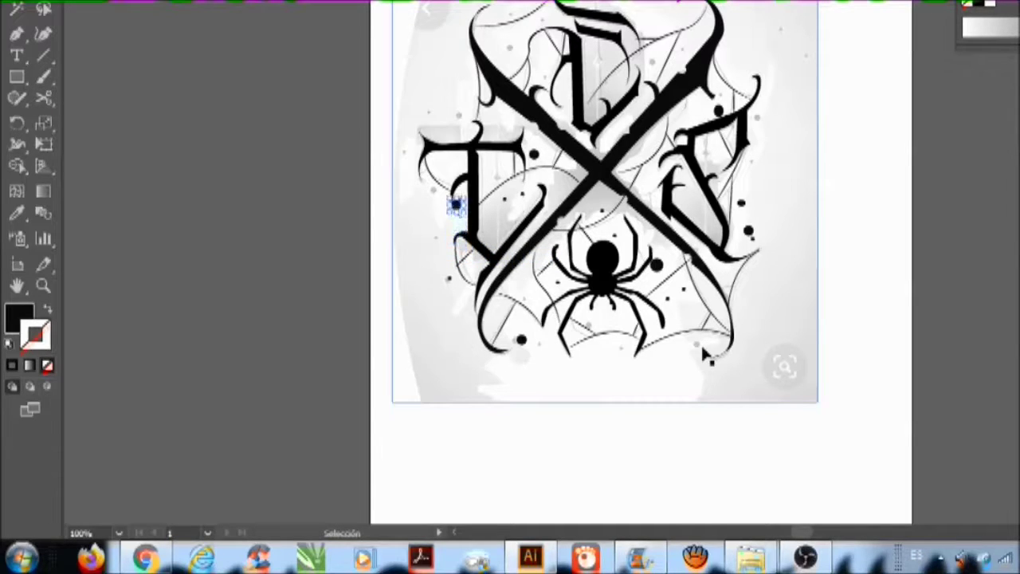
pyautogui.press('Up')
pyautogui.press('Left')
pyautogui.press('Left')
pyautogui.press('Left')
pyautogui.press('Left')
pyautogui.press('Left')
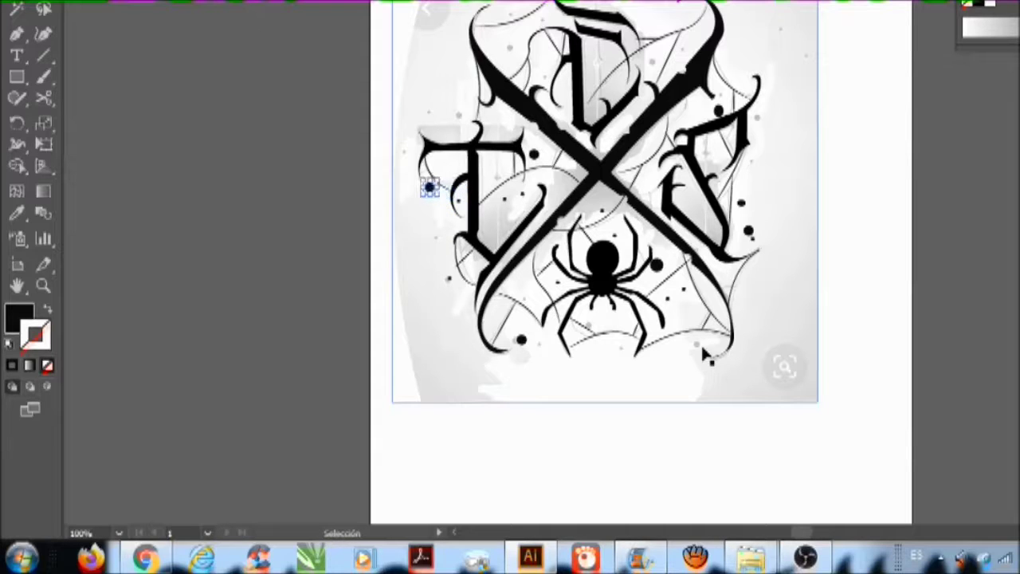
pyautogui.press('a')
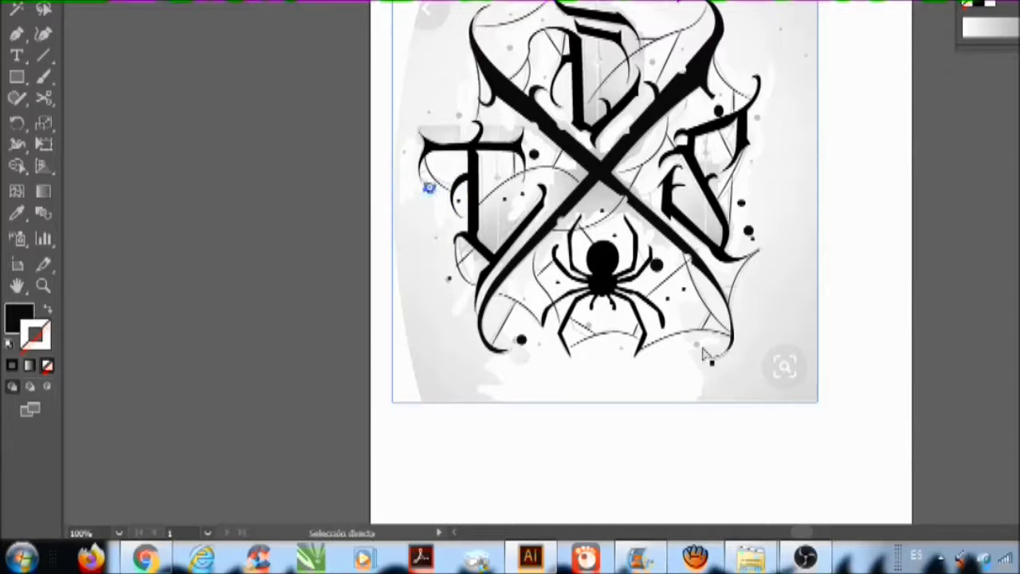
# Step: Paste another dot copy and place it on the grey dot between the top letter and the X's upper-right arm
pyautogui.press('v')
pyautogui.hotkey('ctrl', 'v')
pyautogui.press('Up')
pyautogui.press('Up')
pyautogui.press('Up')
pyautogui.press('Up')
pyautogui.press('Up')
pyautogui.press('Up')
pyautogui.press('Up')
pyautogui.press('Up')
pyautogui.press('Up')
pyautogui.press('Up')
pyautogui.press('Up')
pyautogui.press('Up')
pyautogui.press('Up')
pyautogui.press('Up')
pyautogui.press('Up')
pyautogui.press('Up')
pyautogui.press('Up')
pyautogui.press('Up')
pyautogui.press('Up')
pyautogui.press('Up')
pyautogui.press('Up')
pyautogui.press('Up')
pyautogui.press('Up')
pyautogui.press('Up')
pyautogui.press('Up')
pyautogui.press('Up')
pyautogui.press('Up')
pyautogui.press('Up')
pyautogui.press('Up')
pyautogui.press('Up')
pyautogui.press('Up')
pyautogui.press('Up')
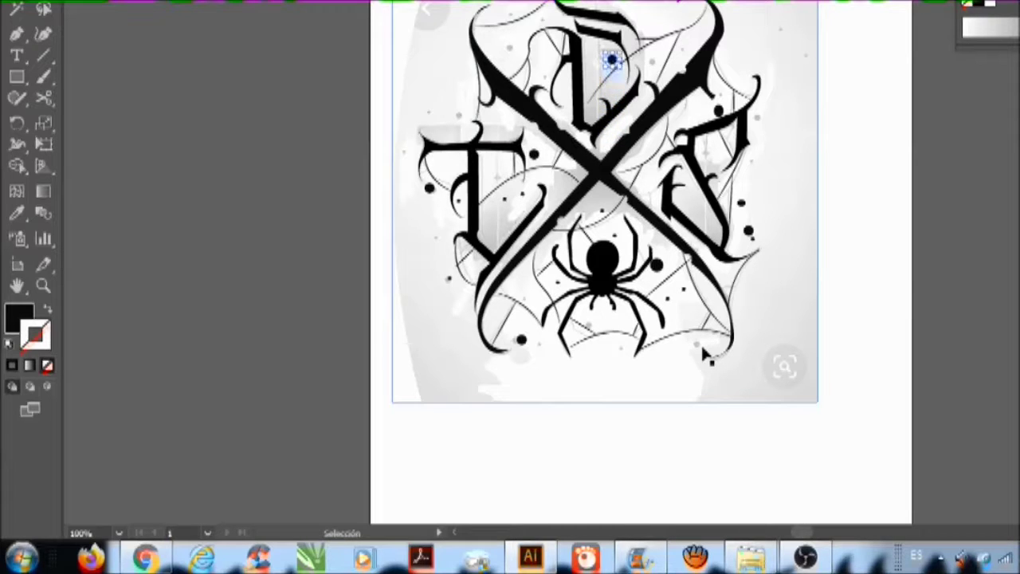
pyautogui.press('Right')
pyautogui.press('Right')
pyautogui.press('Right')
pyautogui.press('Right')
pyautogui.press('Right')
pyautogui.press('Right')
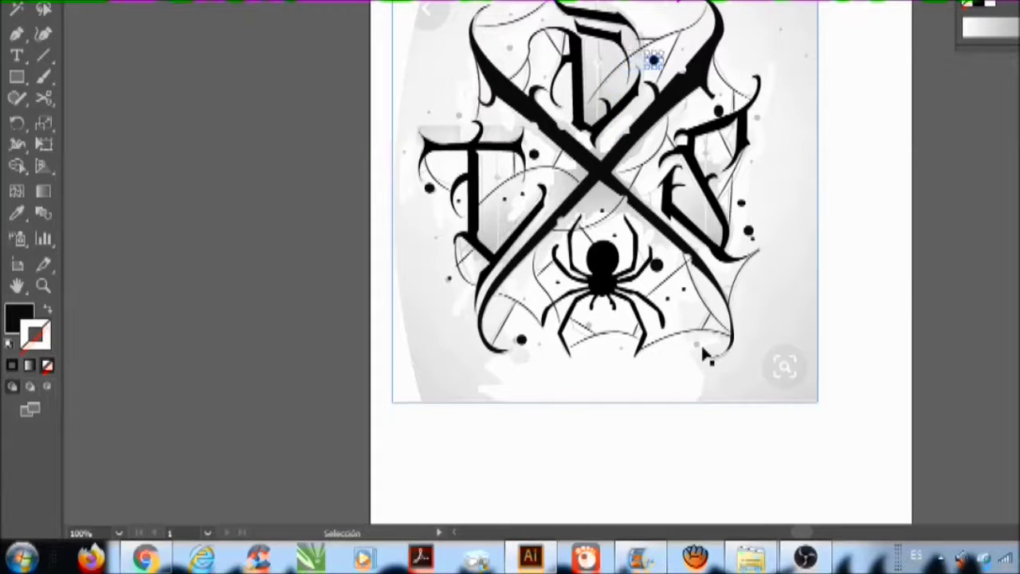
# Step: Paste another dot copy and place it on the grey dot between the X's upper-left arm and the top letter
pyautogui.hotkey('ctrl', 'v')
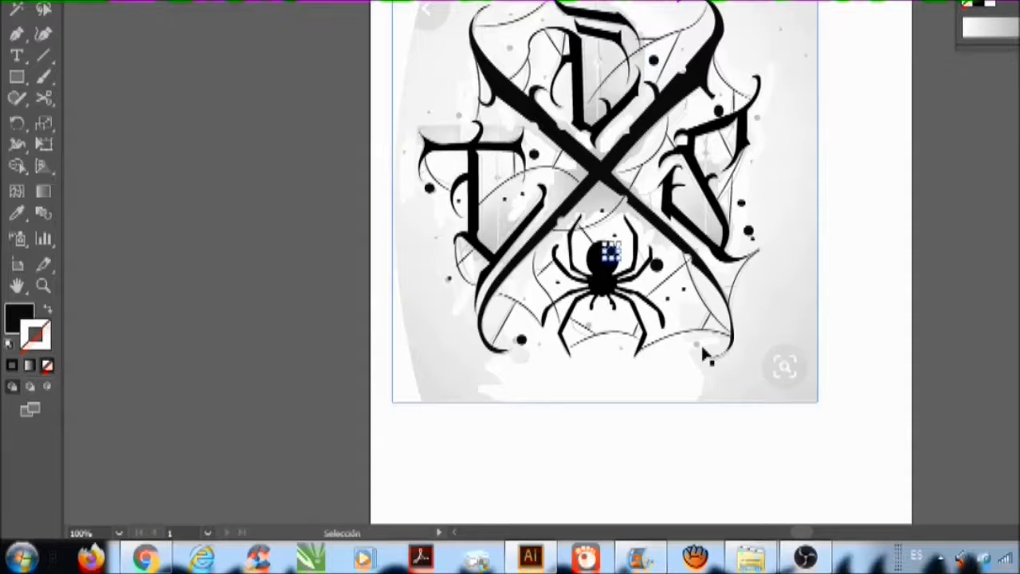
pyautogui.press('Up')
pyautogui.press('Up')
pyautogui.press('Up')
pyautogui.press('Up')
pyautogui.press('Up')
pyautogui.press('Up')
pyautogui.press('Up')
pyautogui.press('Up')
pyautogui.press('Up')
pyautogui.press('Up')
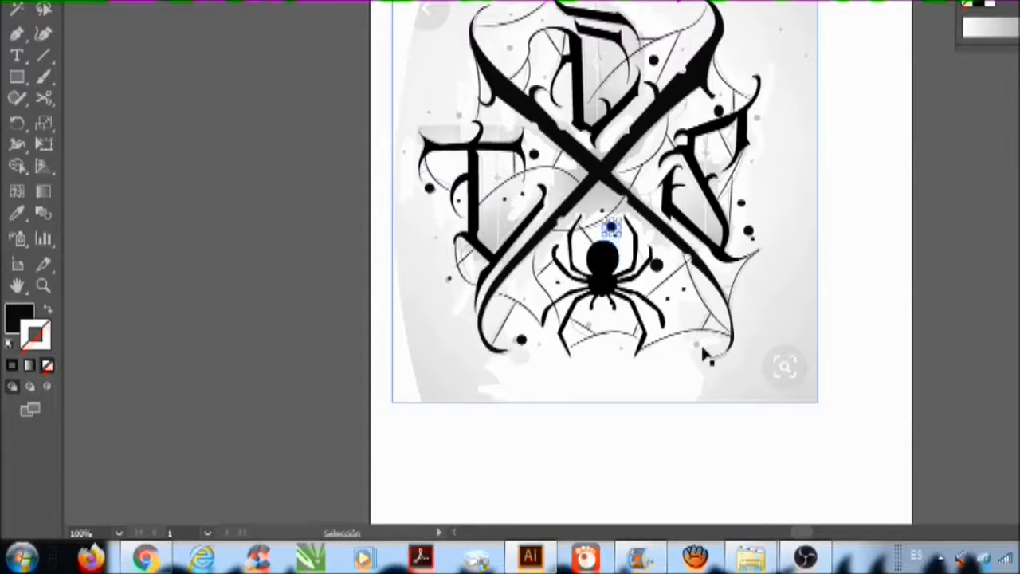
pyautogui.press('Up')
pyautogui.press('Up')
pyautogui.press('Up')
pyautogui.press('Up')
pyautogui.press('Up')
pyautogui.press('Up')
pyautogui.press('Up')
pyautogui.press('Up')
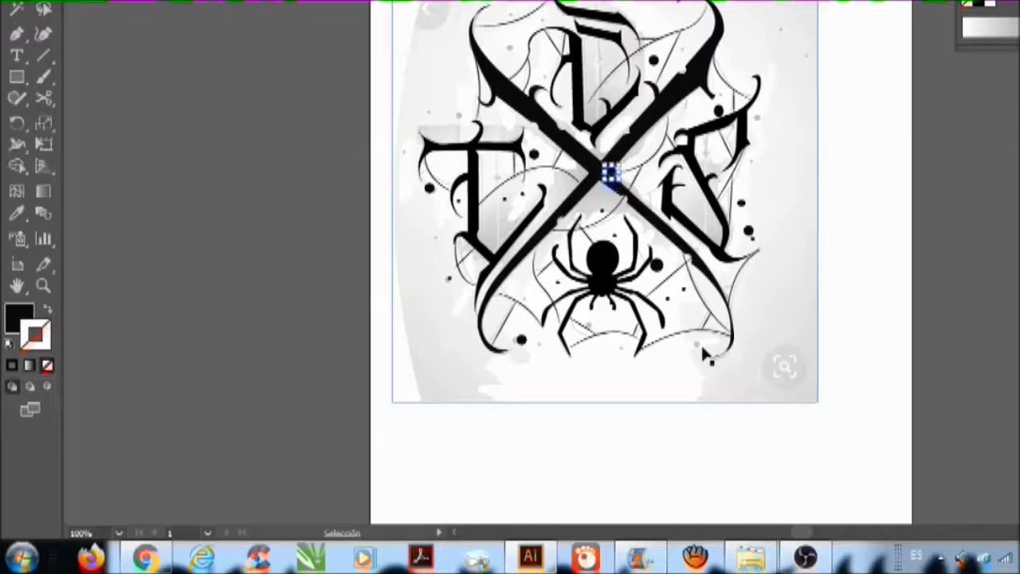
pyautogui.press('Up')
pyautogui.press('Up')
pyautogui.press('Up')
pyautogui.press('Up')
pyautogui.press('Up')
pyautogui.press('Up')
pyautogui.press('Up')
pyautogui.press('Up')
pyautogui.press('Up')
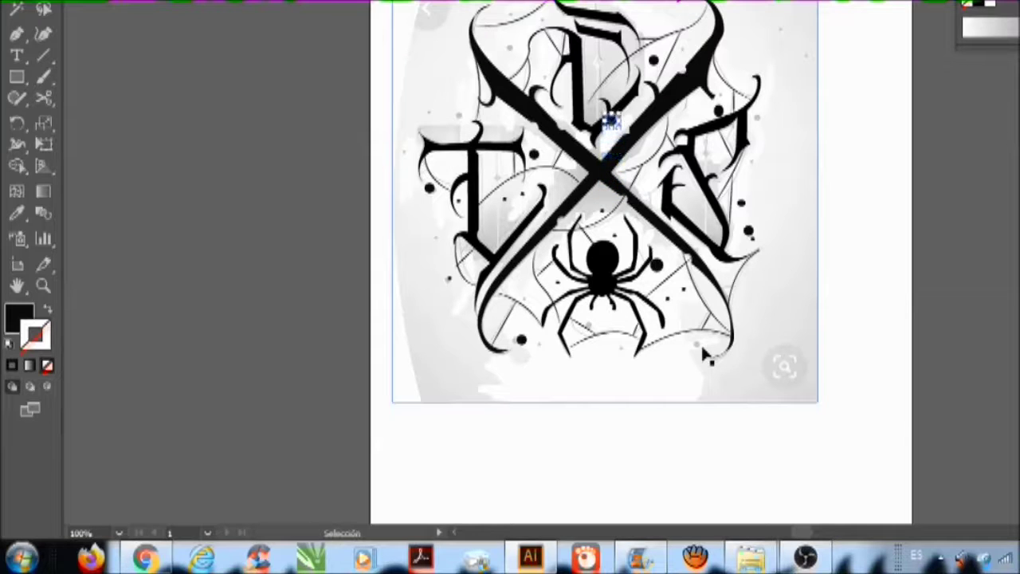
pyautogui.press('Up')
pyautogui.press('Up')
pyautogui.press('Left')
pyautogui.press('Left')
pyautogui.press('Left')
pyautogui.press('Left')
pyautogui.press('Left')
pyautogui.press('Left')
pyautogui.press('Left')
pyautogui.press('Left')
pyautogui.press('Left')
pyautogui.press('Left')
pyautogui.press('Left')
pyautogui.press('Left')
pyautogui.press('Left')
pyautogui.press('Left')
pyautogui.press('Left')
pyautogui.press('Left')
pyautogui.press('Left')
pyautogui.press('Left')
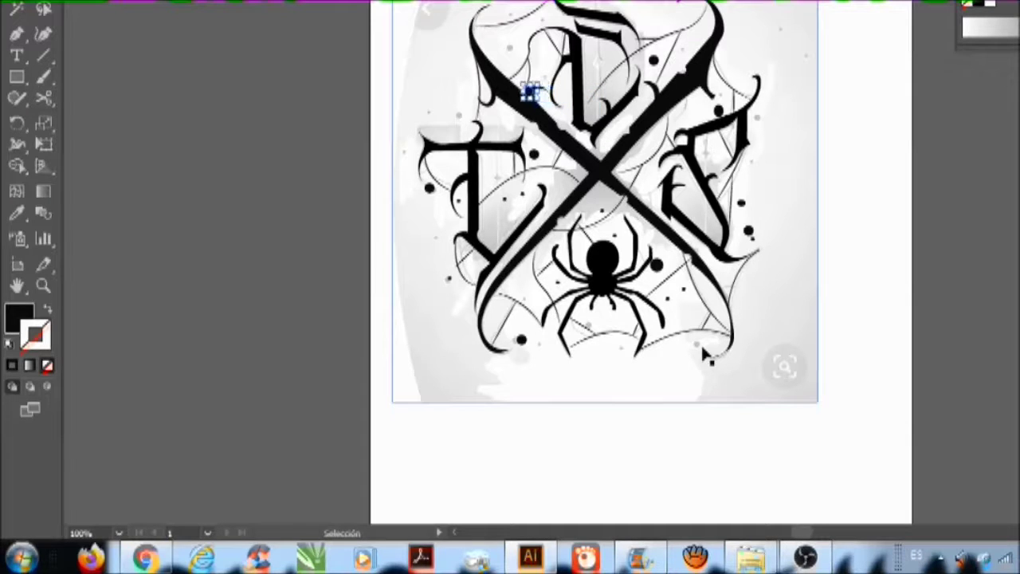
pyautogui.press('Up')
pyautogui.press('Up')
pyautogui.press('Up')
pyautogui.press('Up')
pyautogui.press('Up')
pyautogui.press('Up')
pyautogui.press('Up')
pyautogui.press('Up')
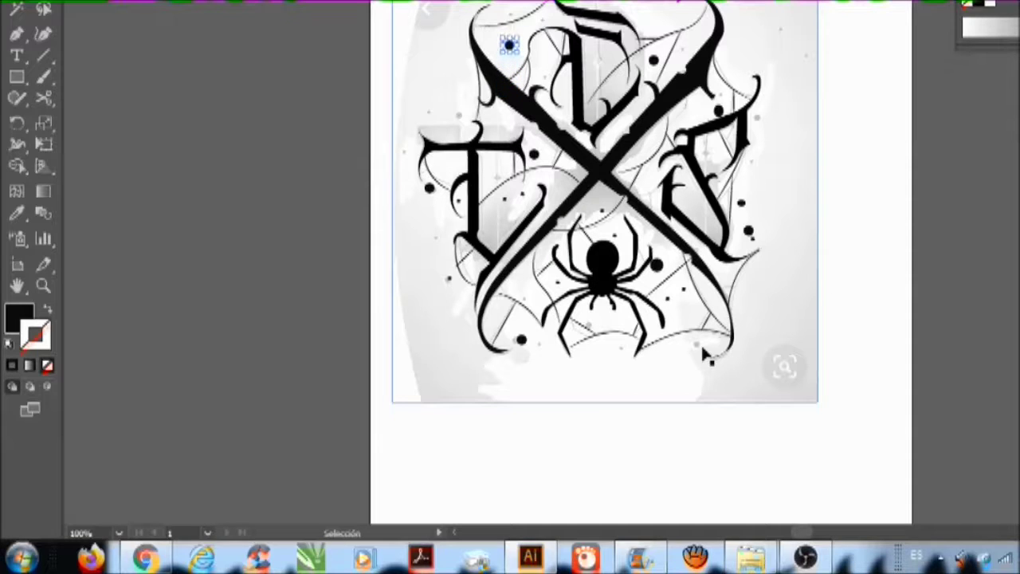
# Step: Paste another copy of the black dot and move it straight up to just above the top letter's upper stroke
pyautogui.press('a')
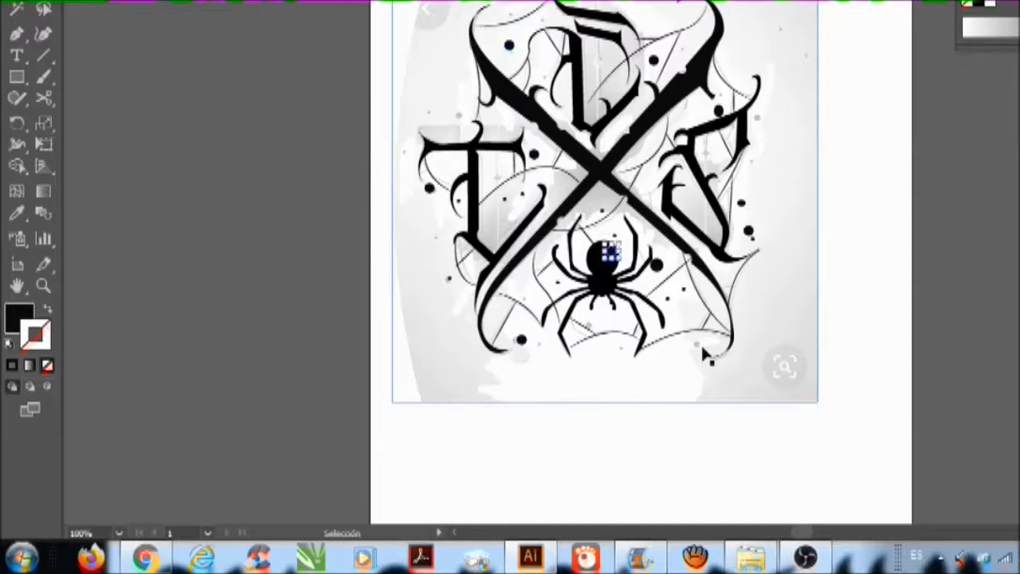
pyautogui.press('Up')
pyautogui.press('Up')
pyautogui.press('Up')
pyautogui.press('Up')
pyautogui.press('Up')
pyautogui.press('Up')
pyautogui.press('Up')
pyautogui.press('Up')
pyautogui.press('Up')
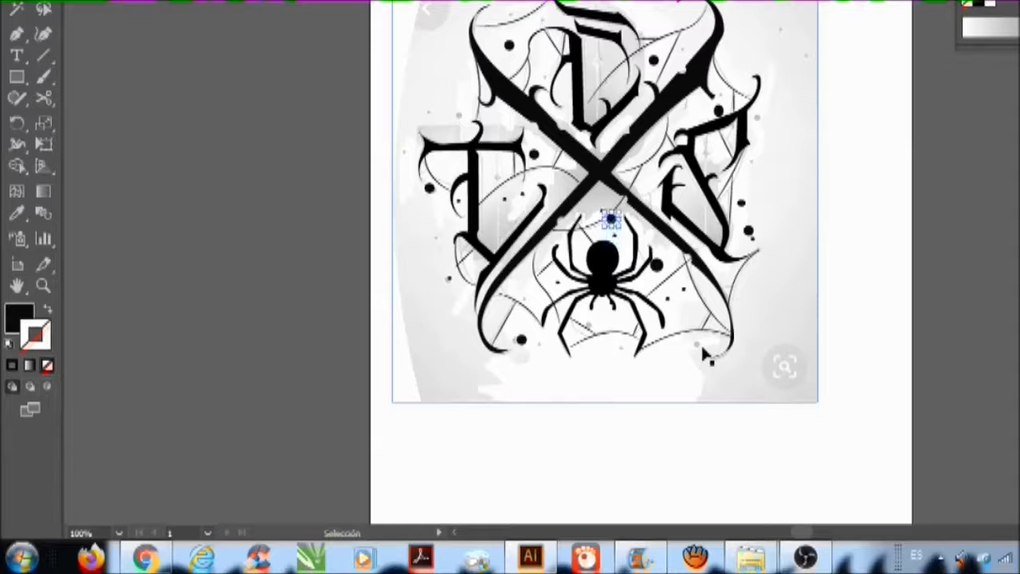
pyautogui.press('Up')
pyautogui.press('Up')
pyautogui.press('Up')
pyautogui.press('Up')
pyautogui.press('Up')
pyautogui.press('Up')
pyautogui.press('Up')
pyautogui.press('Up')
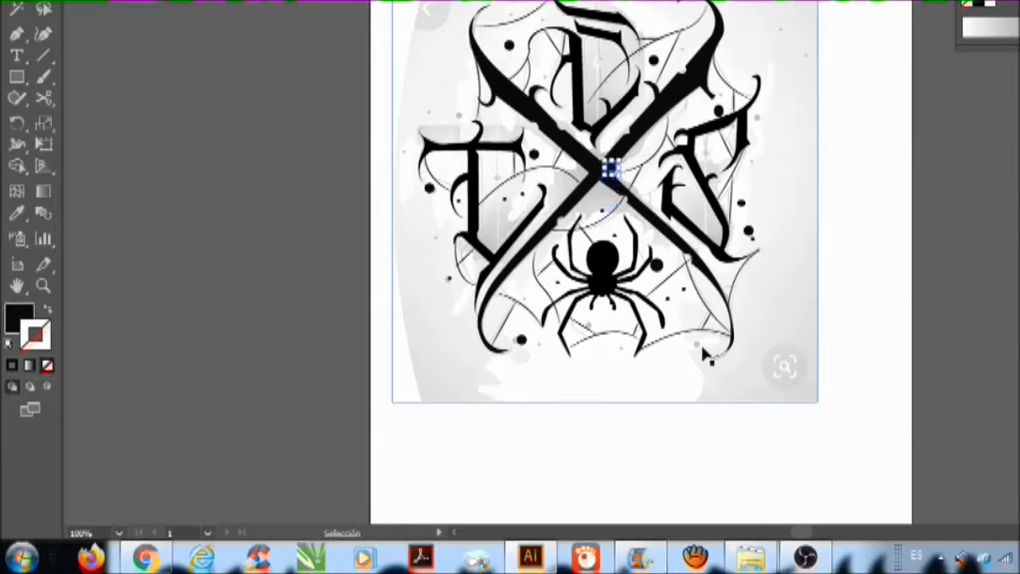
pyautogui.press('Up')
pyautogui.press('Up')
pyautogui.press('Up')
pyautogui.press('Up')
pyautogui.press('Up')
pyautogui.press('Up')
pyautogui.press('Up')
pyautogui.press('Up')
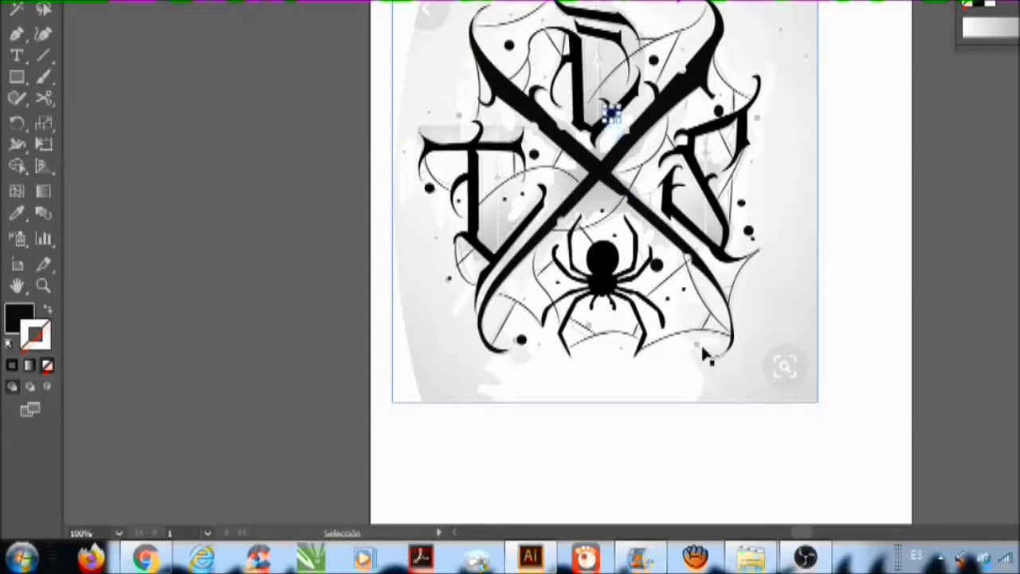
pyautogui.press('Up')
pyautogui.press('Up')
pyautogui.press('Up')
pyautogui.press('Up')
pyautogui.press('Up')
pyautogui.press('Up')
pyautogui.press('Up')
pyautogui.press('Up')
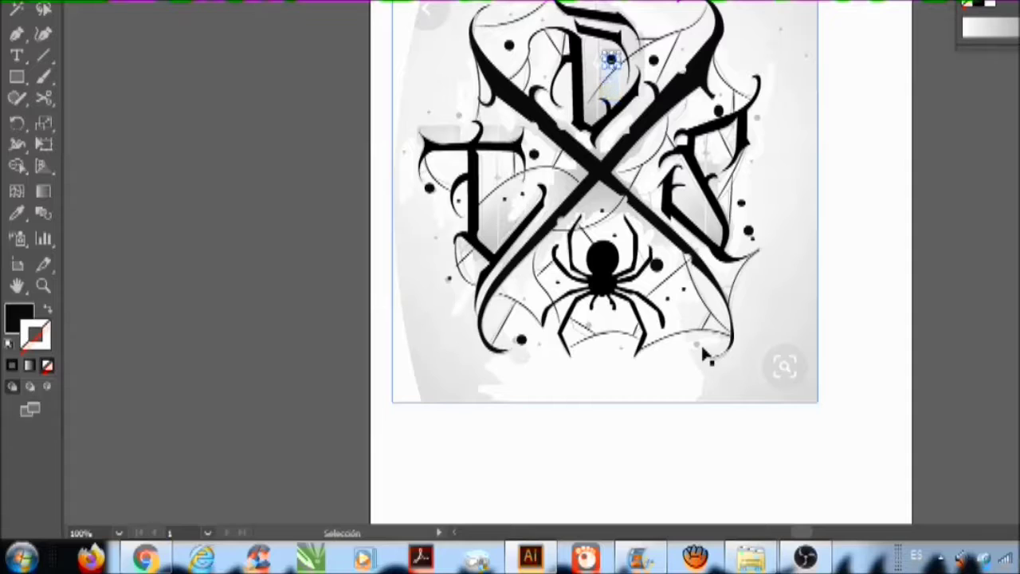
pyautogui.press('Up')
pyautogui.press('Up')
pyautogui.press('Up')
pyautogui.press('Up')
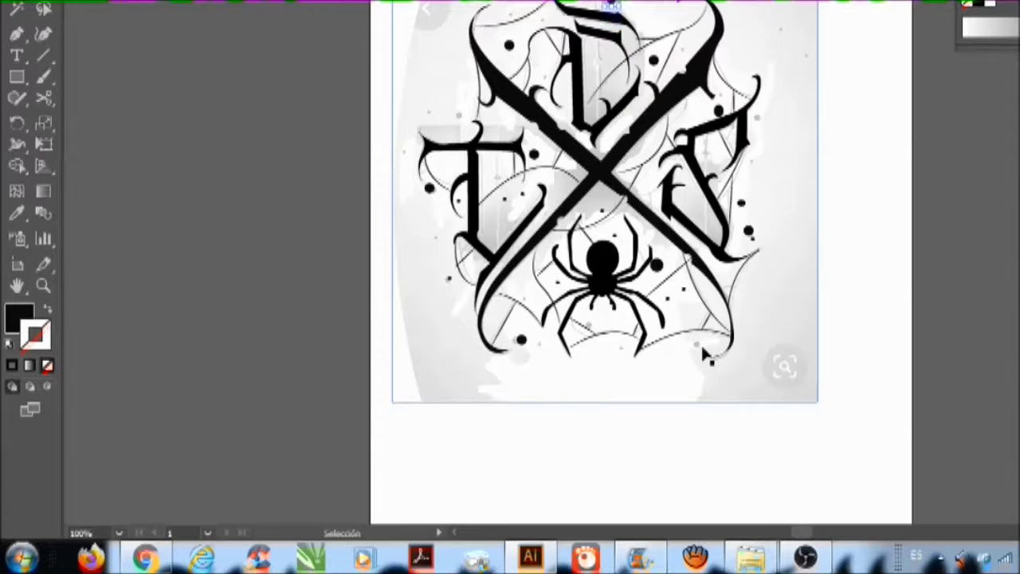
# Step: Paste another dot copy and place it on the grey dot just outside the right letter's upper-right stem
pyautogui.hotkey('ctrl', 'x')
pyautogui.hotkey('ctrl', 'v')
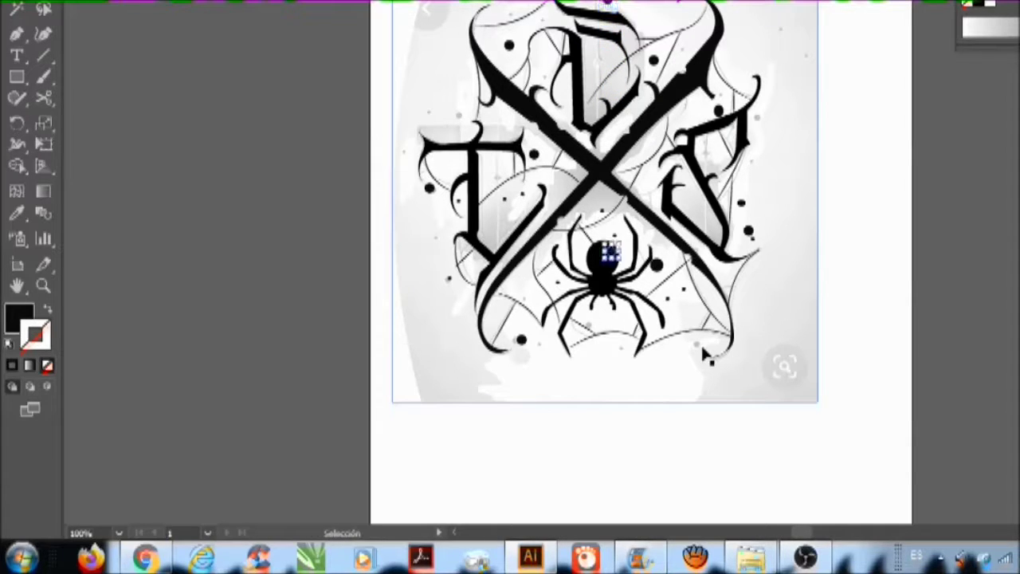
pyautogui.press('Up')
pyautogui.press('Up')
pyautogui.press('Up')
pyautogui.press('Up')
pyautogui.press('Up')
pyautogui.press('Up')
pyautogui.press('Up')
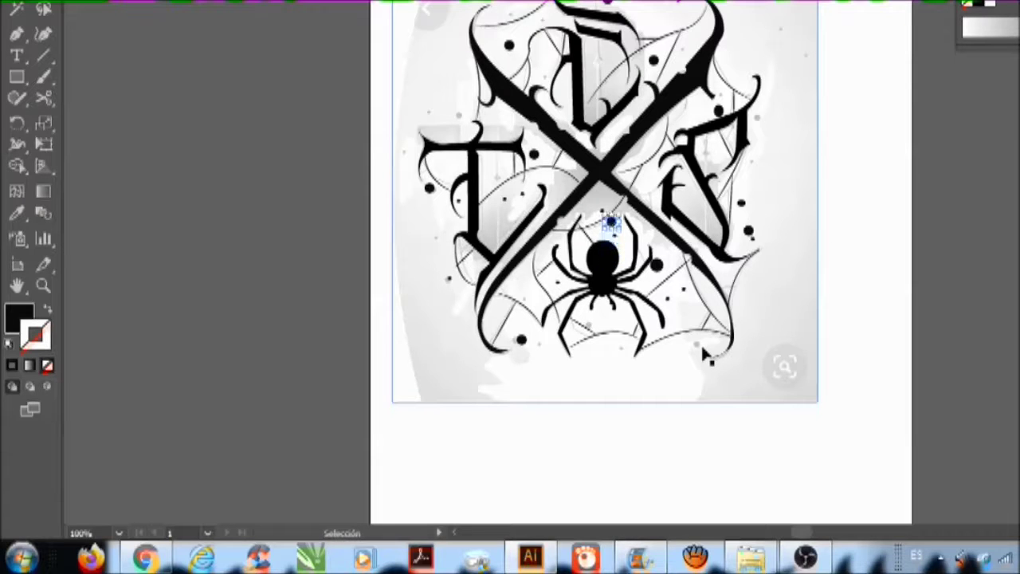
pyautogui.press('Up')
pyautogui.press('Up')
pyautogui.press('Up')
pyautogui.press('Up')
pyautogui.press('Up')
pyautogui.press('Up')
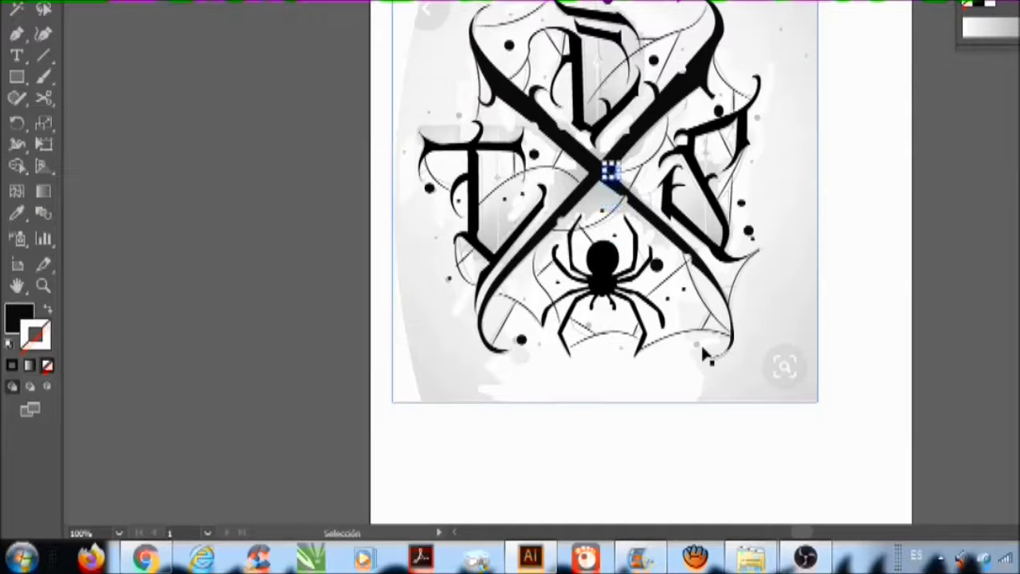
pyautogui.press('Right')
pyautogui.press('Right')
pyautogui.press('Right')
pyautogui.press('Right')
pyautogui.press('Right')
pyautogui.press('Right')
pyautogui.press('Right')
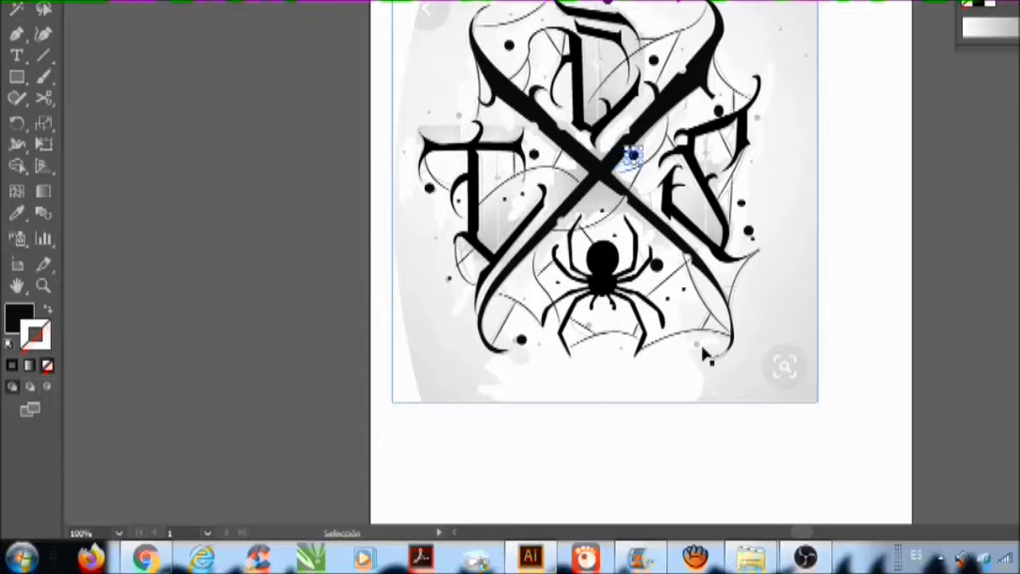
pyautogui.press('Right')
pyautogui.press('Right')
pyautogui.press('Right')
pyautogui.press('Right')
pyautogui.press('Right')
pyautogui.press('Right')
pyautogui.press('Right')
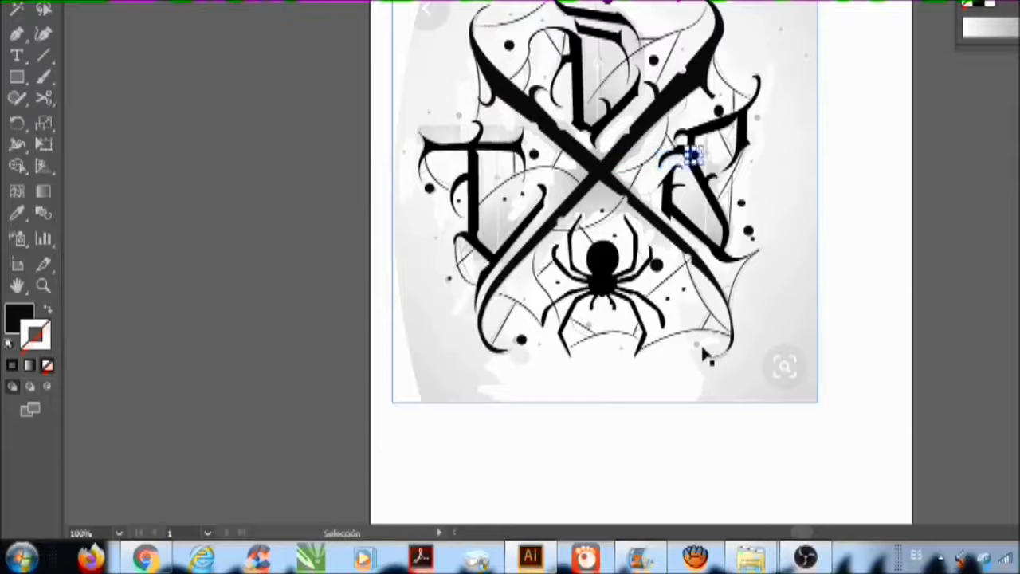
pyautogui.press('Right')
pyautogui.press('Right')
pyautogui.press('Right')
pyautogui.press('Right')
pyautogui.press('Right')
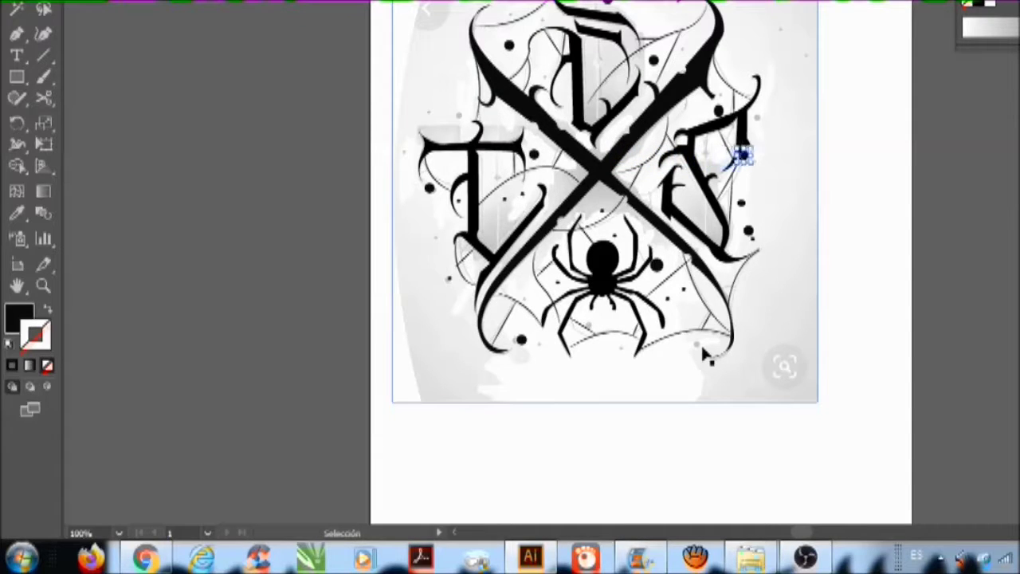
pyautogui.press('Up')
pyautogui.press('Up')
pyautogui.press('Up')
pyautogui.press('Up')
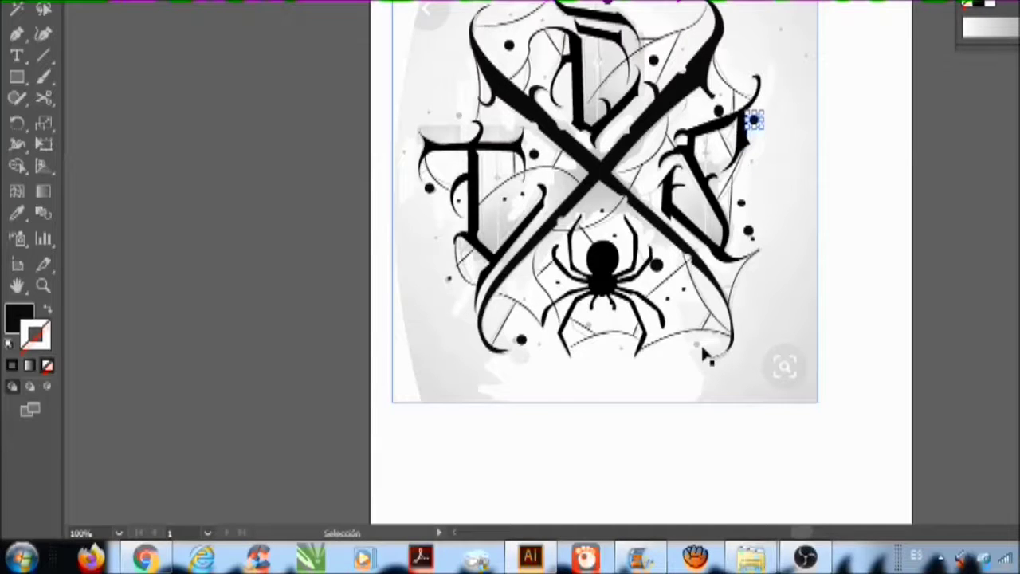
# Step: Paste another dot copy and place it on the grey dot just above the left letter's crossbar
pyautogui.hotkey('ctrl', 'x')
pyautogui.hotkey('ctrl', 'v')
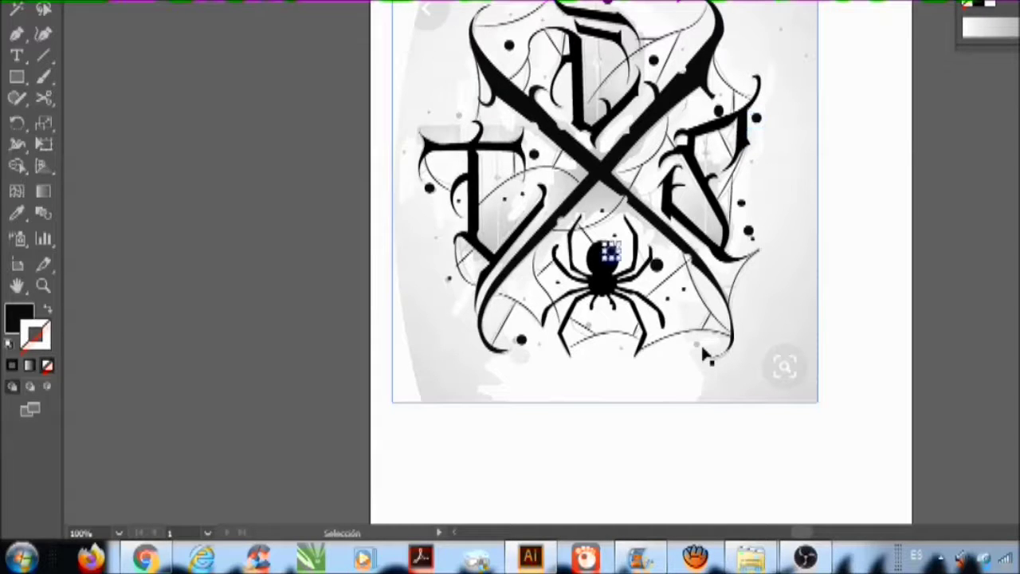
pyautogui.press('Left')
pyautogui.press('Left')
pyautogui.press('Left')
pyautogui.press('Left')
pyautogui.press('Left')
pyautogui.press('Left')
pyautogui.press('Left')
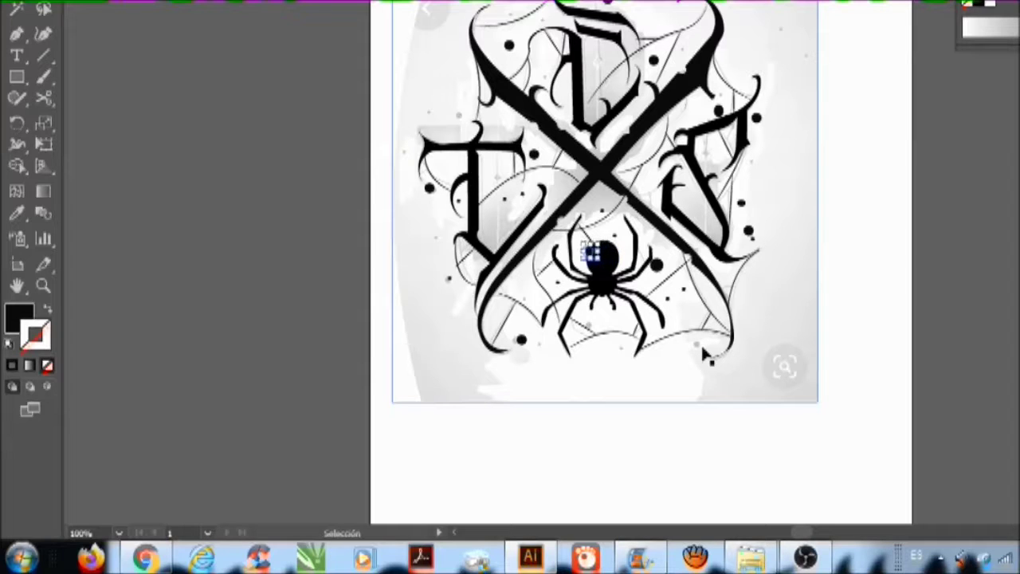
pyautogui.press('Left')
pyautogui.press('Left')
pyautogui.press('Left')
pyautogui.press('Left')
pyautogui.press('Left')
pyautogui.press('Left')
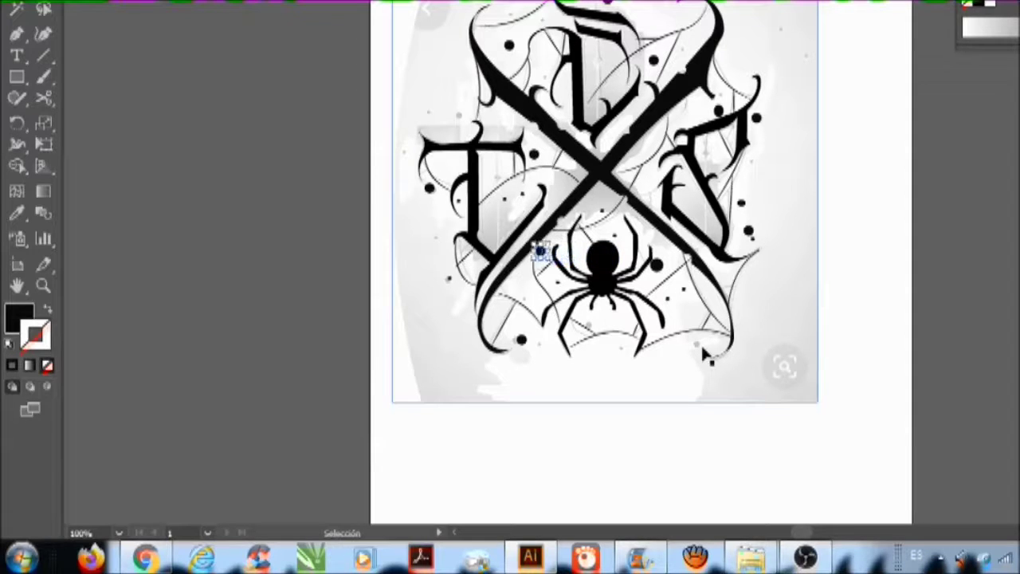
pyautogui.press('Left')
pyautogui.press('Left')
pyautogui.press('Left')
pyautogui.press('Left')
pyautogui.press('Left')
pyautogui.press('Left')
pyautogui.press('Left')
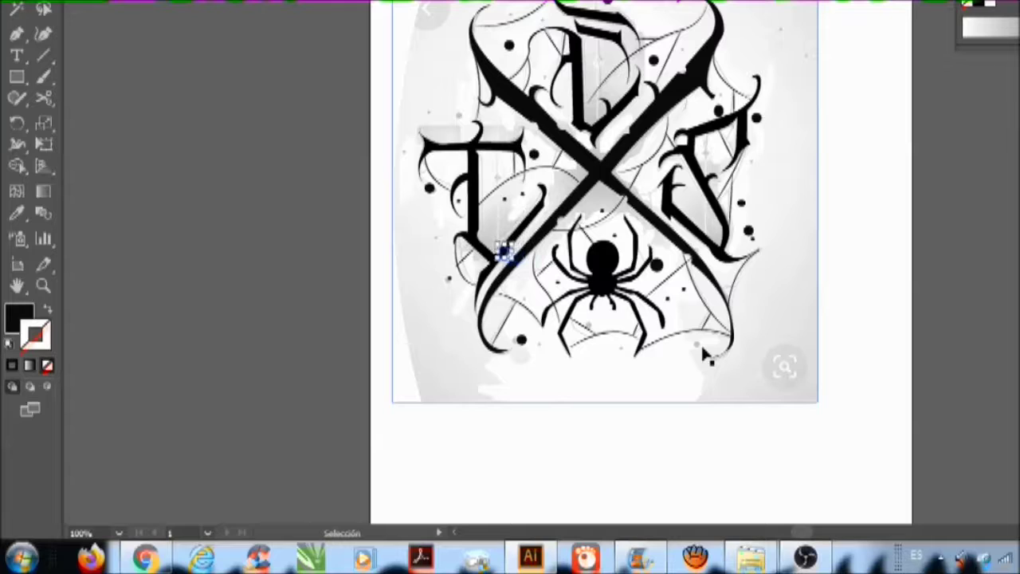
pyautogui.press('Up')
pyautogui.press('Up')
pyautogui.press('Up')
pyautogui.press('Up')
pyautogui.press('Up')
pyautogui.press('Up')
pyautogui.press('Up')
pyautogui.press('Up')
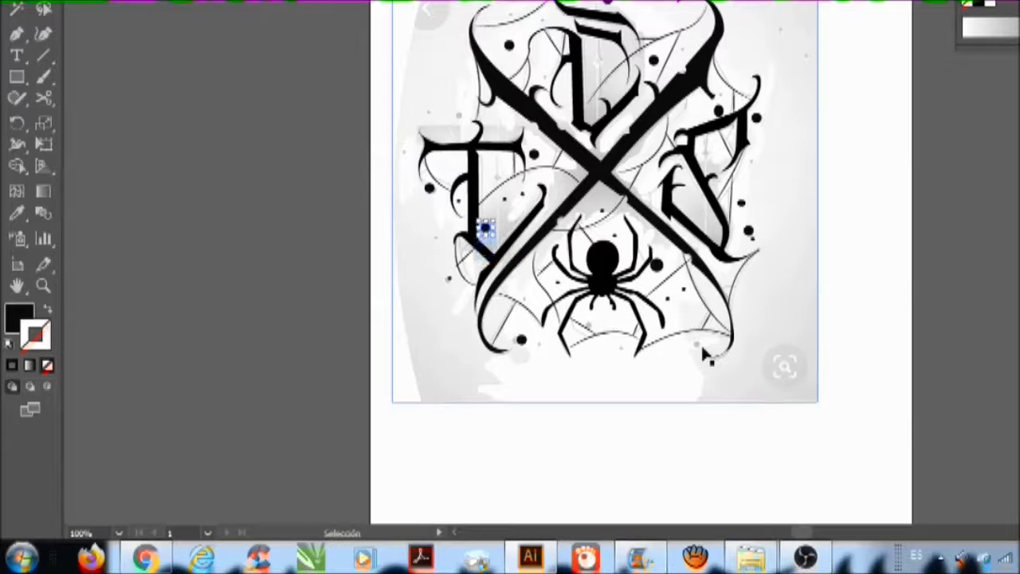
pyautogui.press('Up')
pyautogui.press('Up')
pyautogui.press('Up')
pyautogui.press('Up')
pyautogui.press('Up')
pyautogui.press('Up')
pyautogui.press('Up')
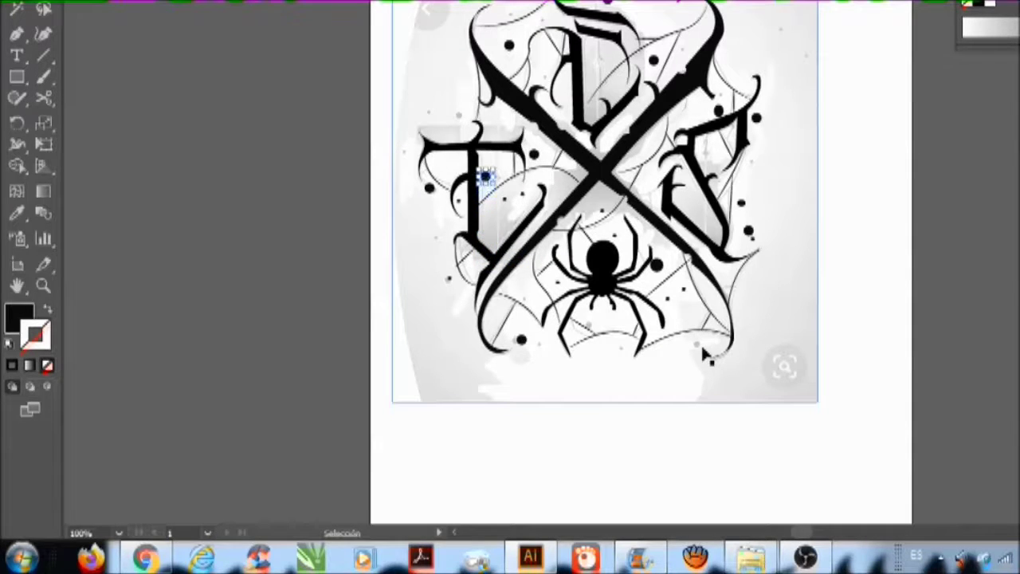
pyautogui.press('Up')
pyautogui.press('Up')
pyautogui.press('Up')
pyautogui.press('Up')
pyautogui.press('Up')
pyautogui.press('Up')
pyautogui.press('Up')
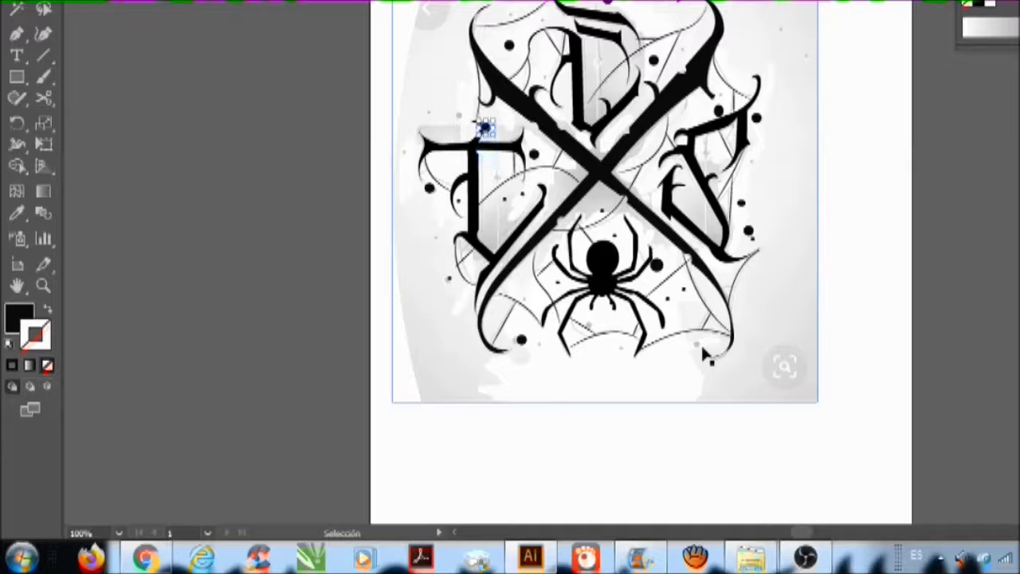
pyautogui.press('Left')
pyautogui.press('Left')
pyautogui.press('Left')
pyautogui.press('Left')
pyautogui.press('Left')
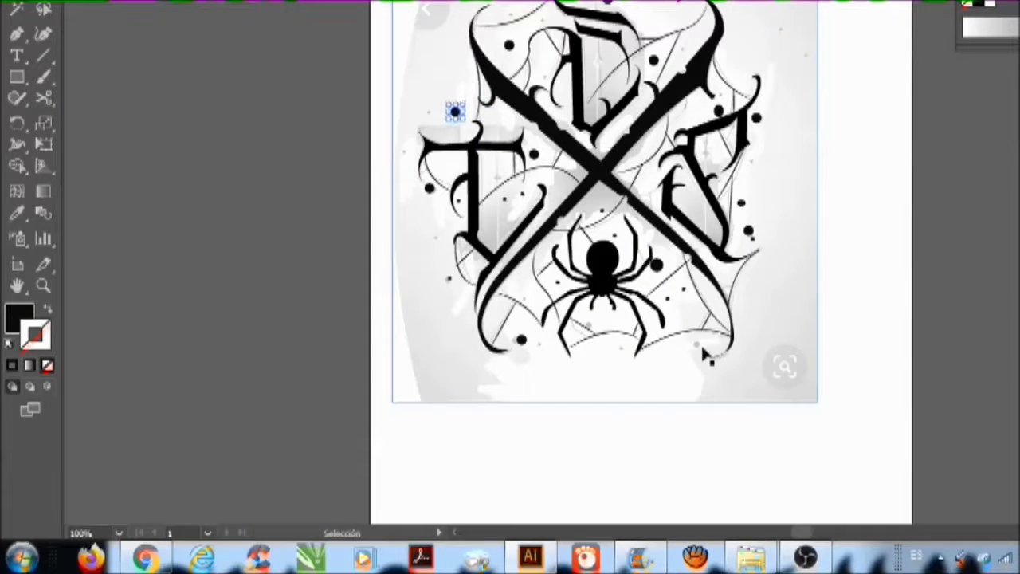
pyautogui.press('a')
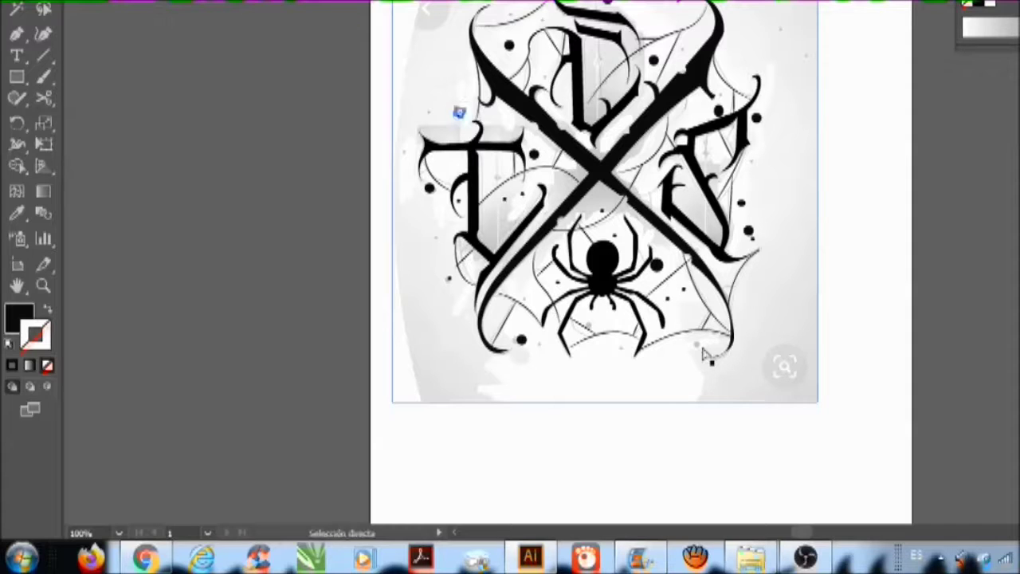
# Step: Paste another dot copy and place it on the grey dot below the spider, between its lower-left leg and body
pyautogui.hotkey('ctrl', 'v')
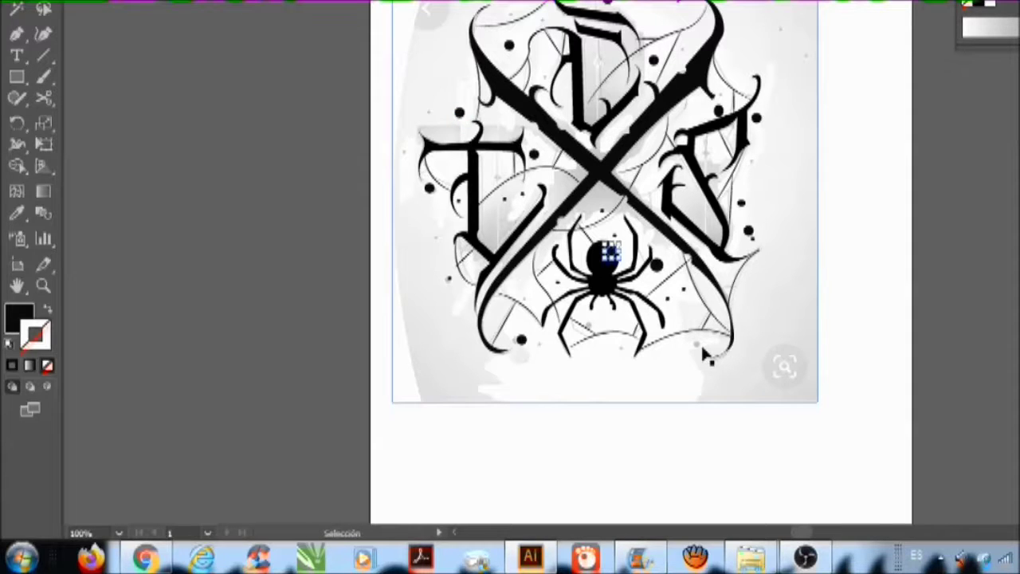
pyautogui.press('Down')
pyautogui.press('Down')
pyautogui.press('Down')
pyautogui.press('Down')
pyautogui.press('Down')
pyautogui.press('Down')
pyautogui.press('Down')
pyautogui.press('Down')
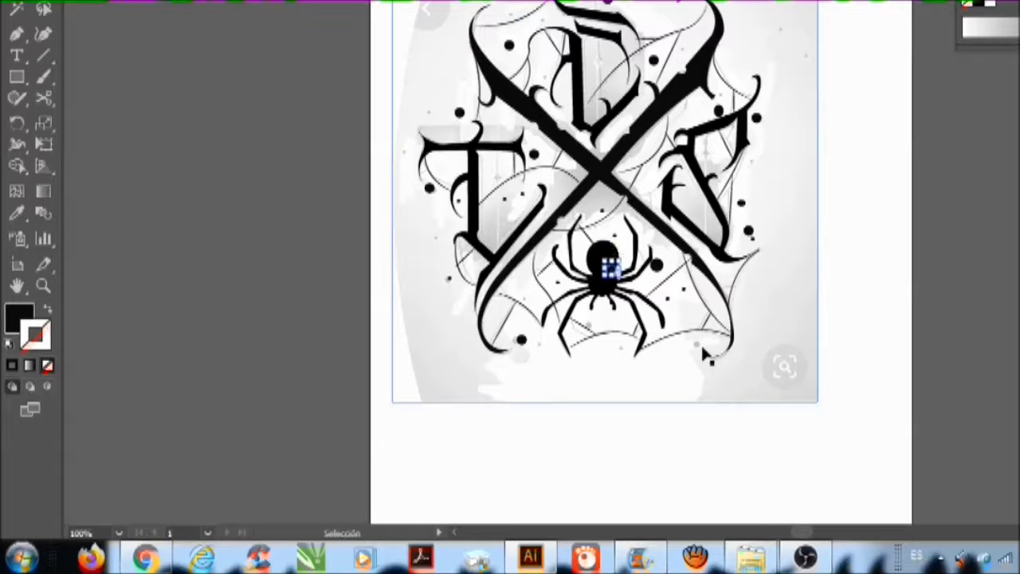
pyautogui.press('Down')
pyautogui.press('Down')
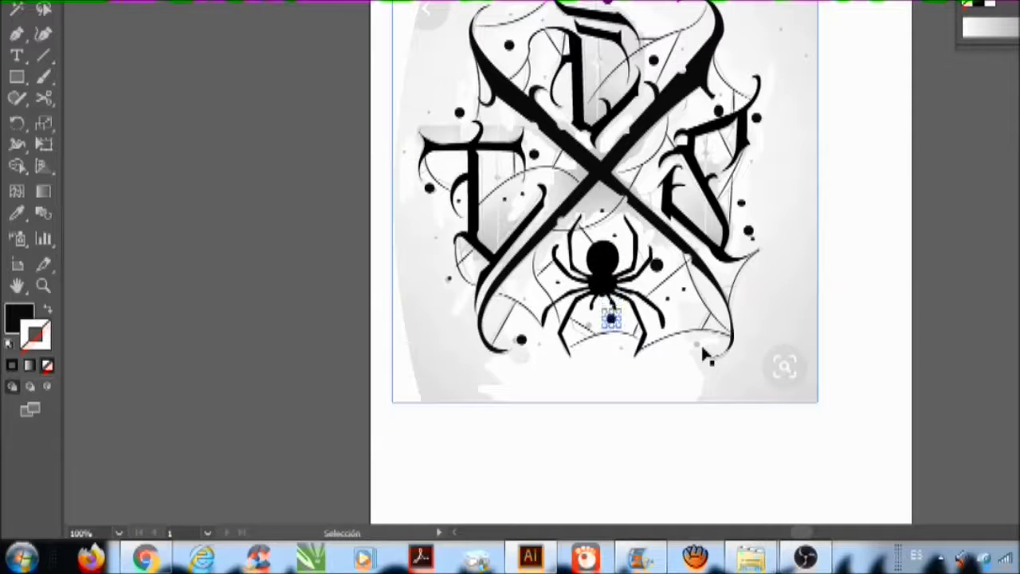
pyautogui.press('Left')
pyautogui.press('Left')
pyautogui.press('Left')
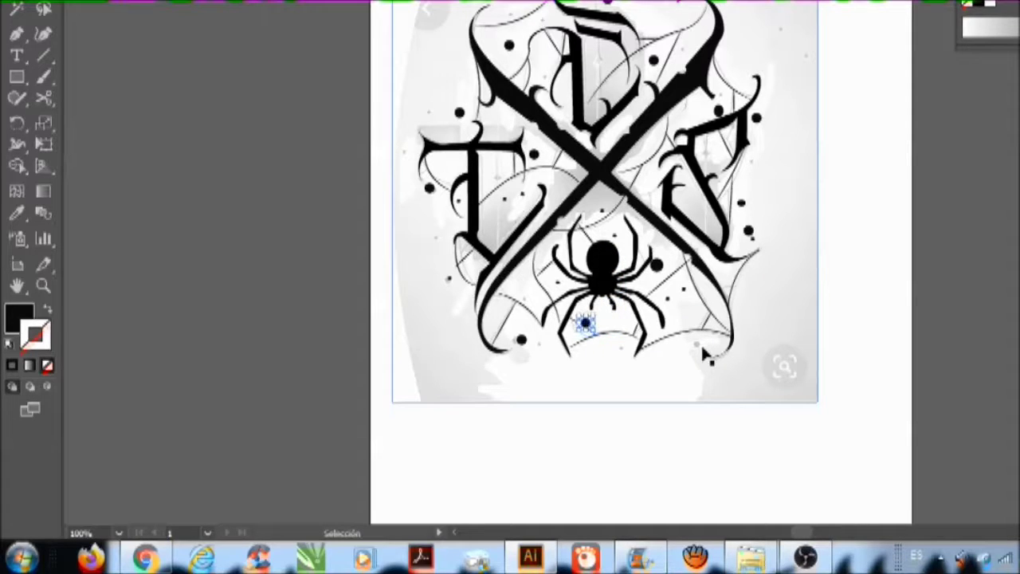
pyautogui.press('a')
# Step: Paste another dot copy and place it beside the grey dot near the hooked tip of the X's lower-right arm
pyautogui.press('v')
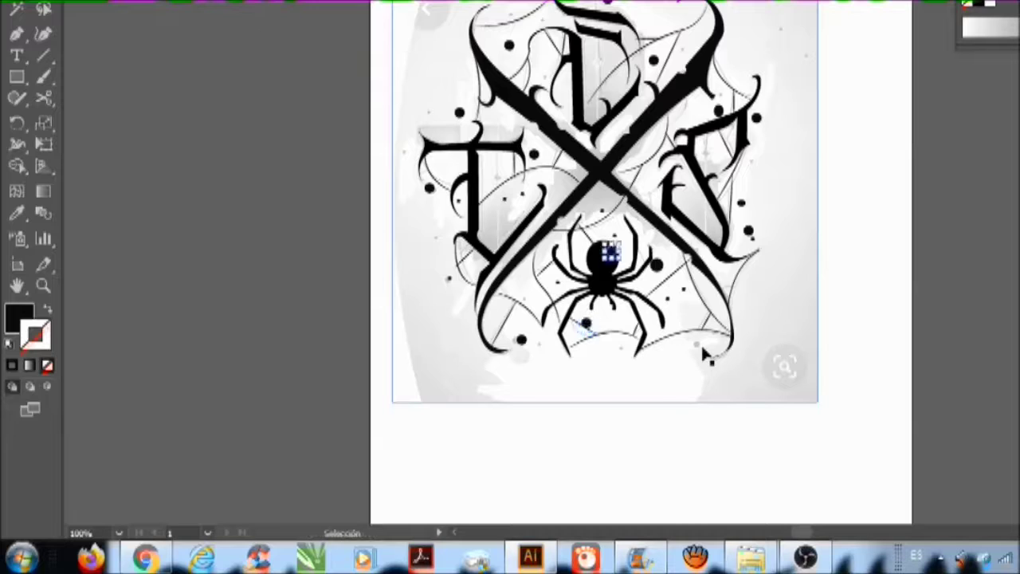
pyautogui.press('Right')
pyautogui.press('Right')
pyautogui.press('Right')
pyautogui.press('Right')
pyautogui.press('Right')
pyautogui.press('Right')
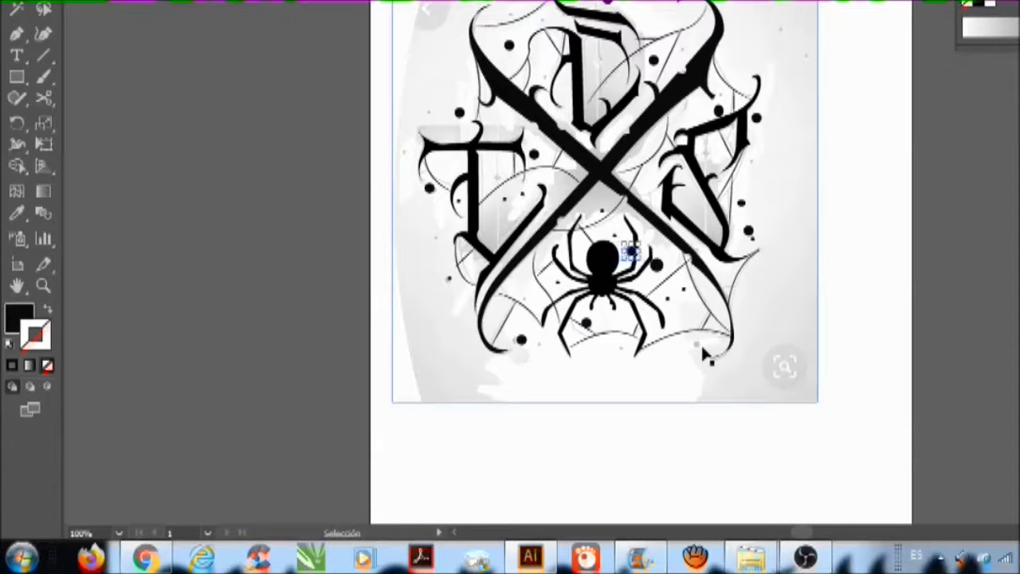
pyautogui.press('Right')
pyautogui.press('Right')
pyautogui.press('Right')
pyautogui.press('Right')
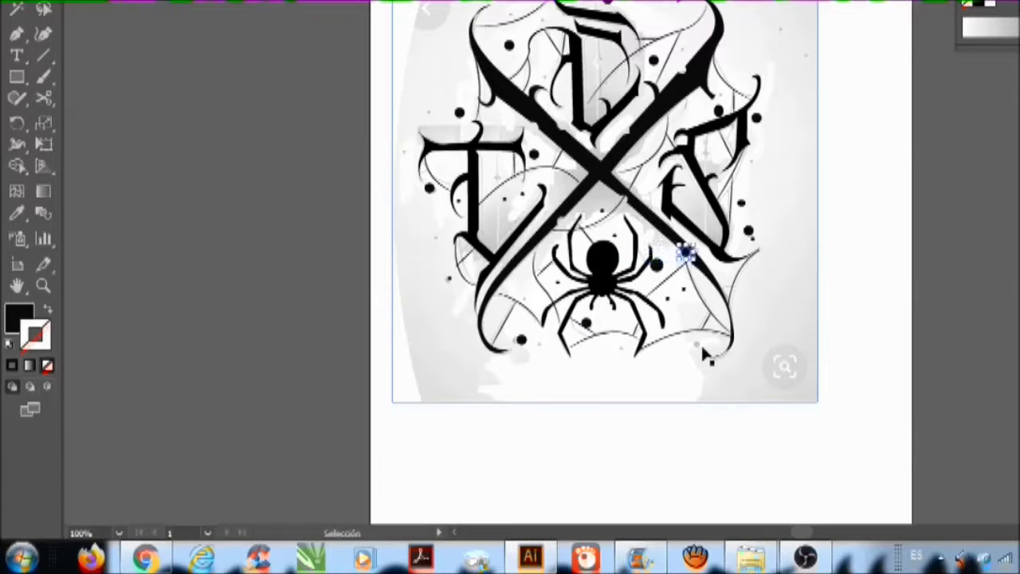
pyautogui.press('Down')
pyautogui.press('Down')
pyautogui.press('Down')
pyautogui.press('Down')
pyautogui.press('Down')
pyautogui.press('Down')
pyautogui.press('Down')
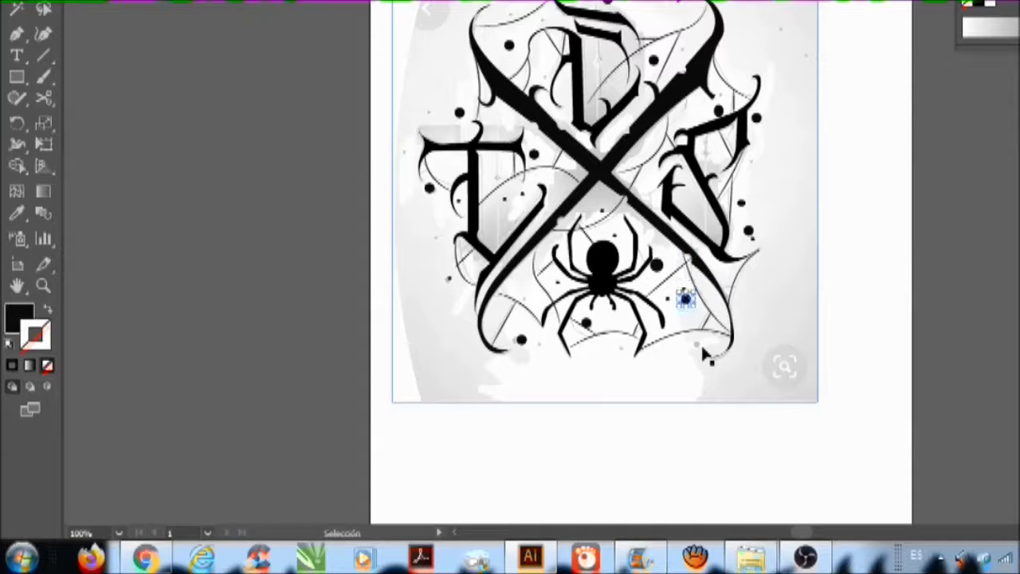
pyautogui.press('Down')
pyautogui.press('Down')
pyautogui.press('Down')
pyautogui.press('Down')
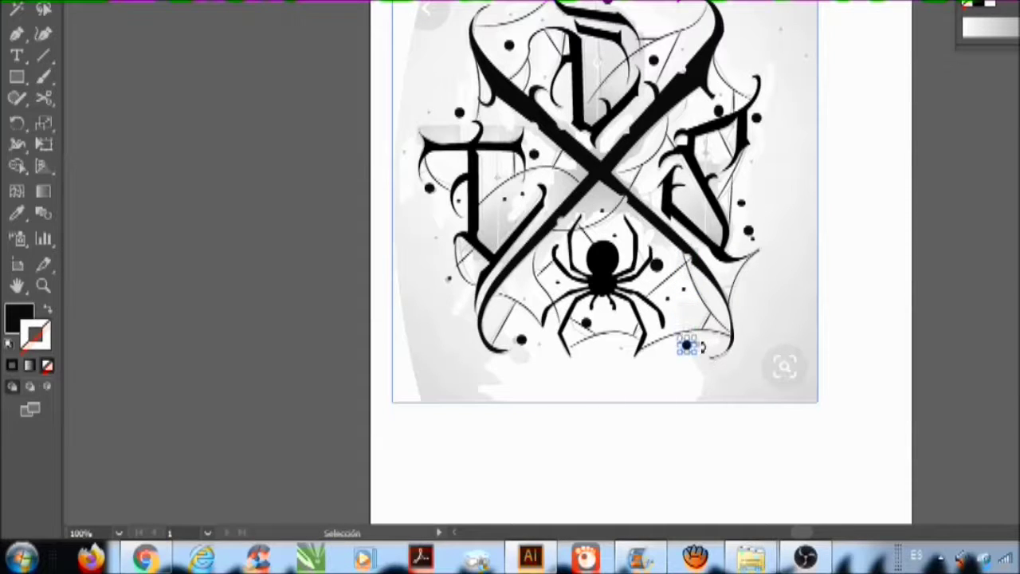
pyautogui.moveTo(695, 346); pyautogui.dragTo(711, 349)
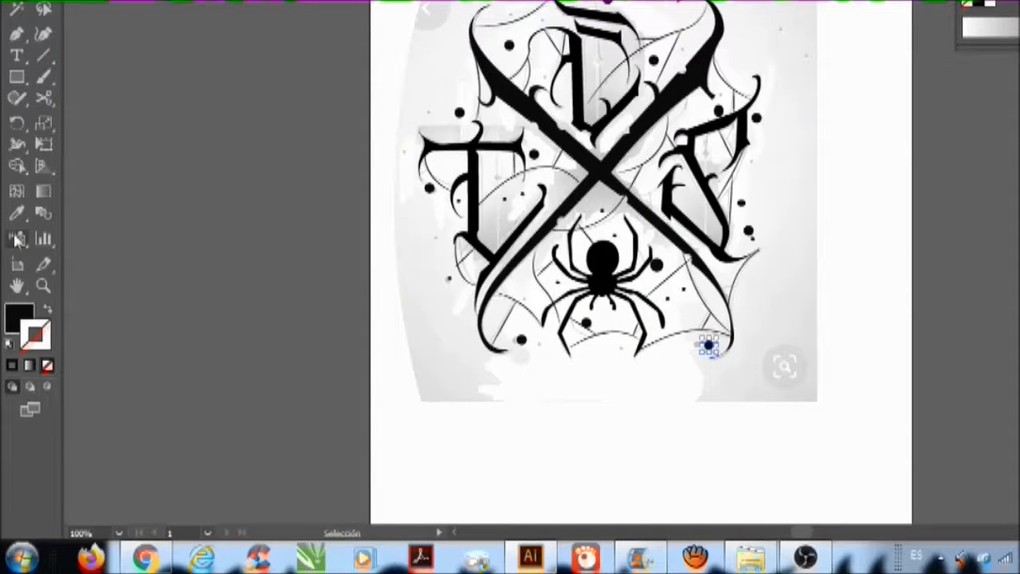
# Step: Draw a straight vertical path with the Curvature tool in the empty grey area beyond the right letter
pyautogui.click(18, 287)
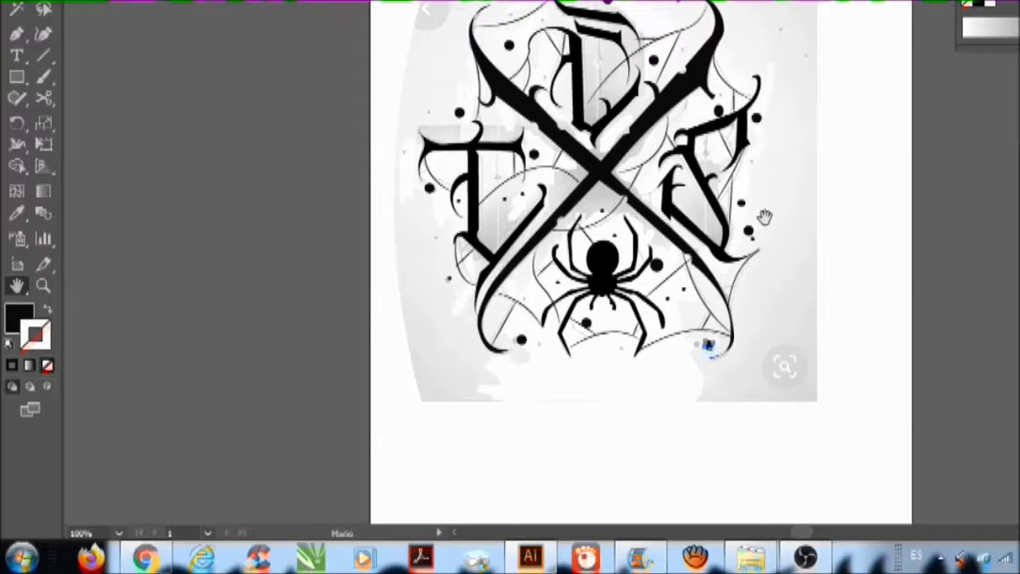
pyautogui.click(44, 287)
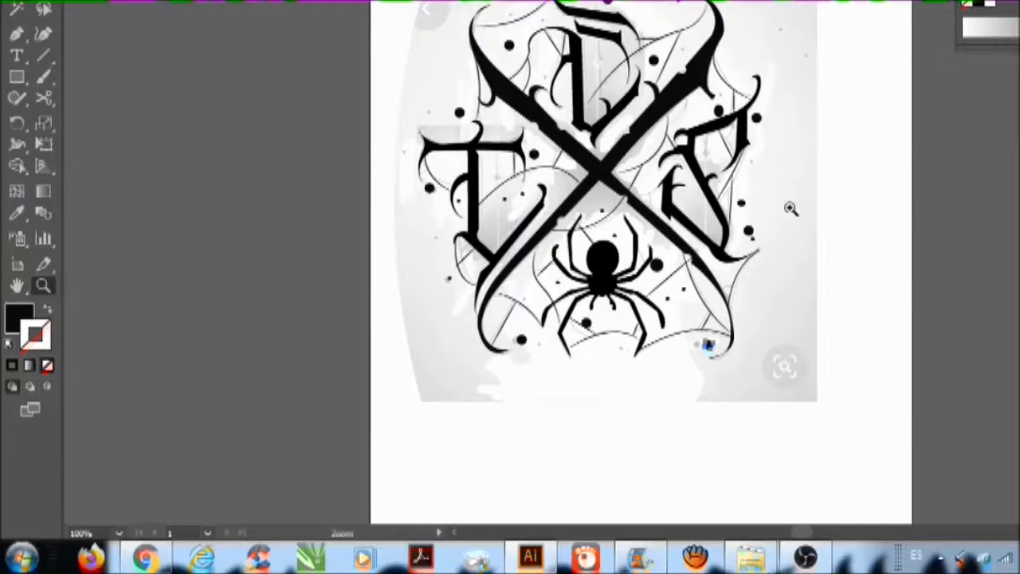
pyautogui.moveTo(786, 220); pyautogui.dragTo(768, 219)
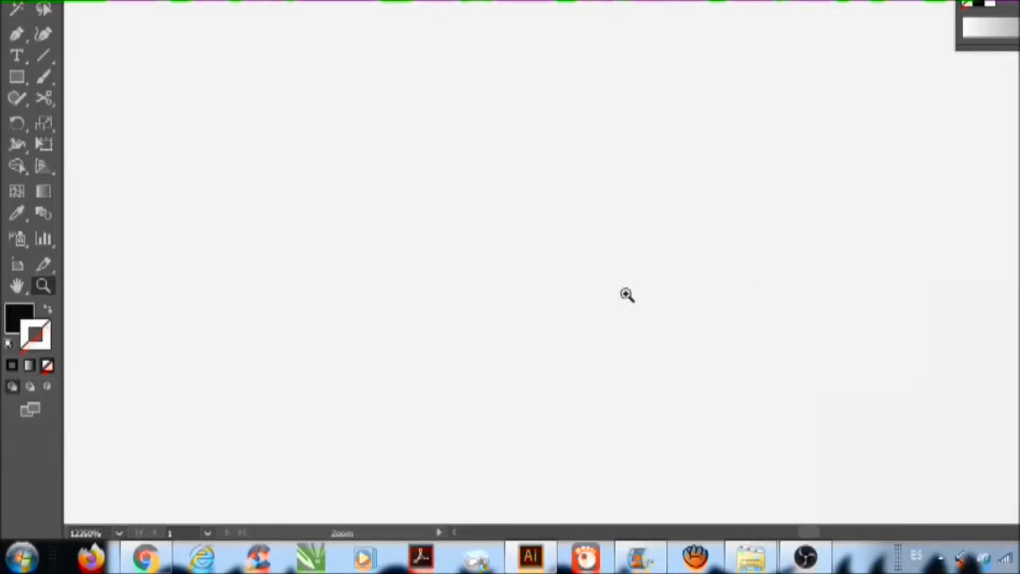
pyautogui.press('super')
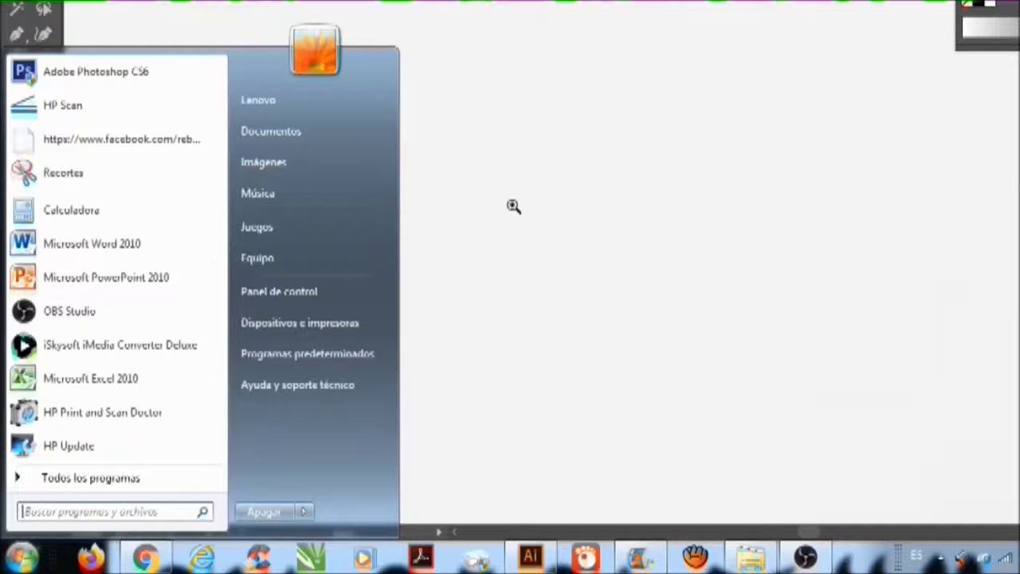
pyautogui.click(542, 229)
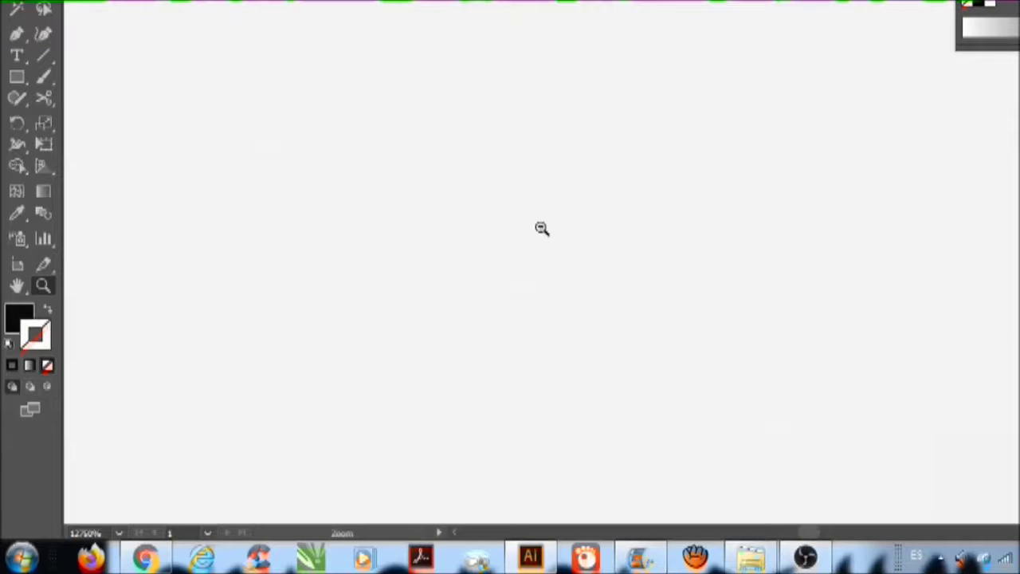
pyautogui.scroll(-5, 618, 236)
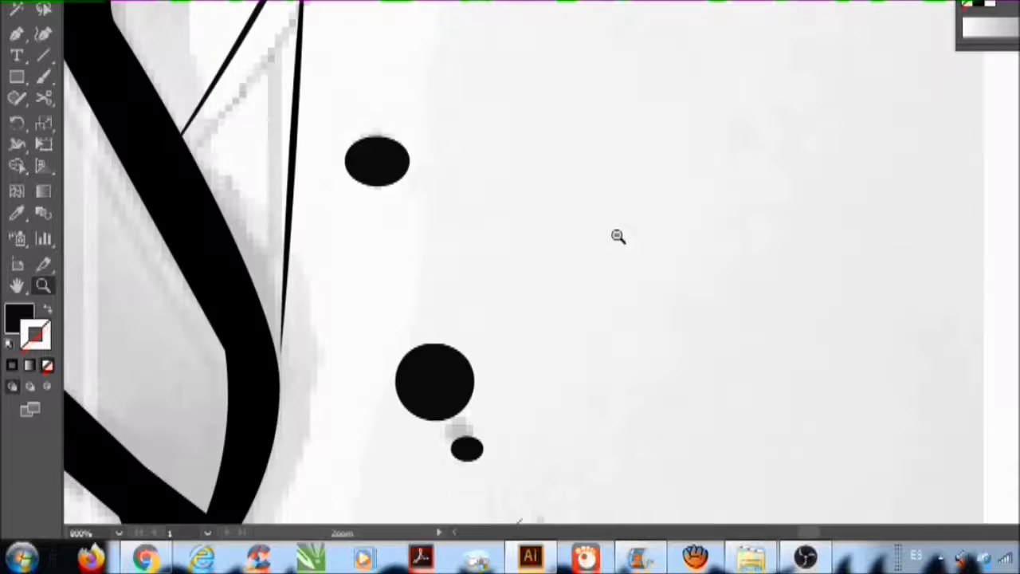
pyautogui.keyDown('alt'); pyautogui.click(463, 268); pyautogui.keyUp('alt')
pyautogui.keyDown('alt'); pyautogui.click(550, 248); pyautogui.keyUp('alt')
pyautogui.keyDown('alt'); pyautogui.click(674, 255); pyautogui.keyUp('alt')
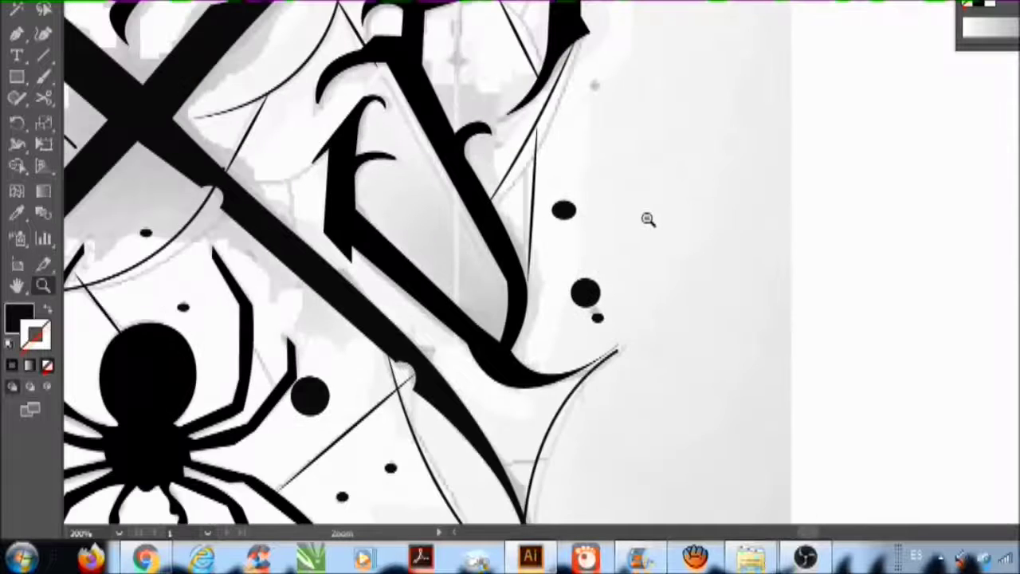
pyautogui.keyDown('alt'); pyautogui.click(648, 220); pyautogui.keyUp('alt')
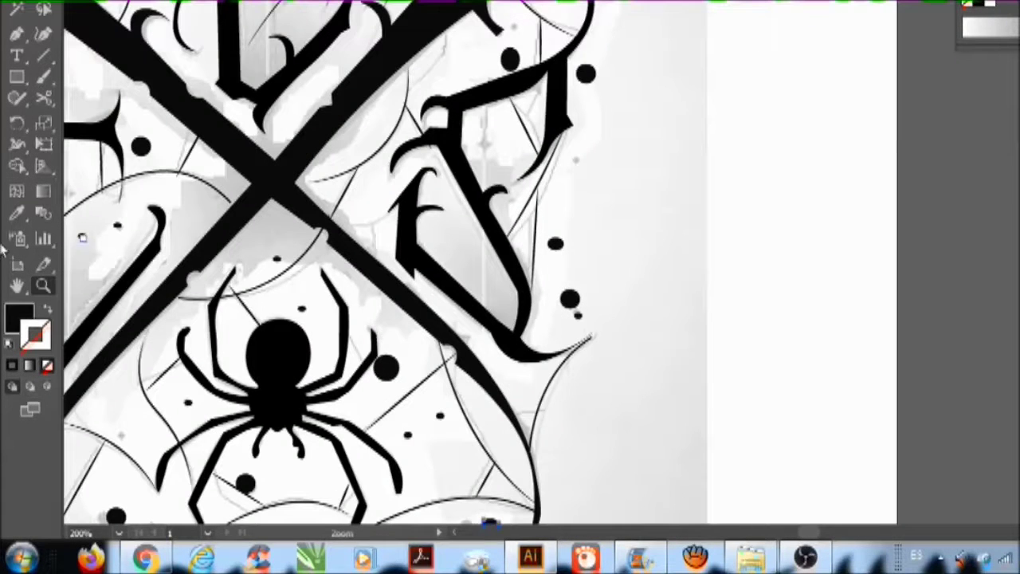
pyautogui.click(16, 285)
pyautogui.moveTo(672, 308); pyautogui.dragTo(358, 255)
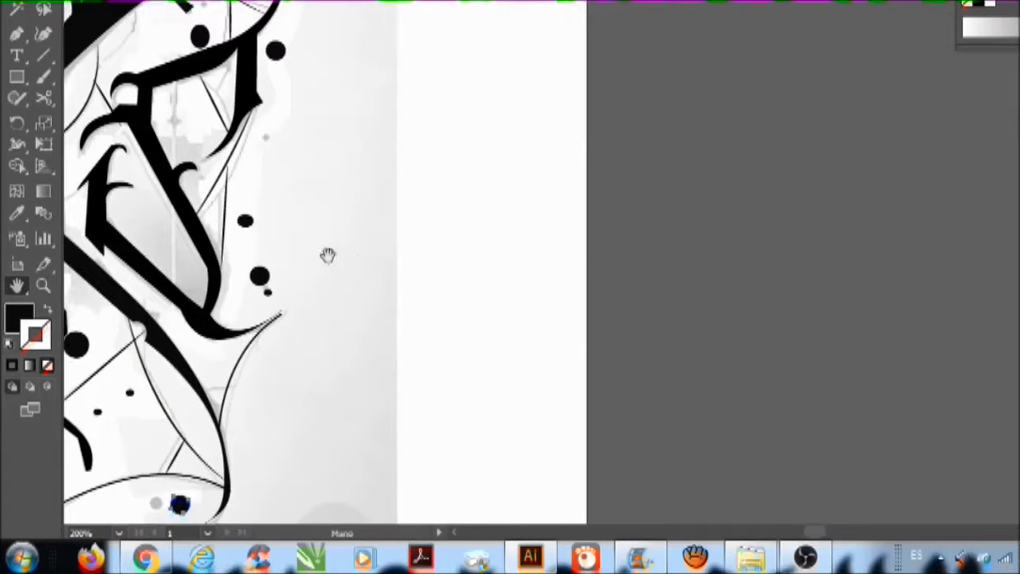
pyautogui.click(41, 35)
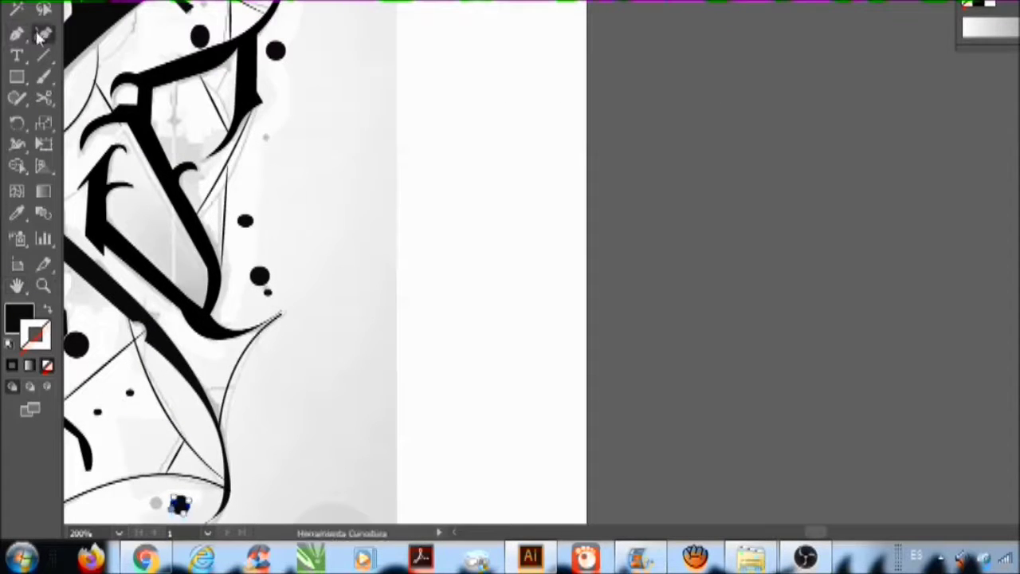
pyautogui.click(357, 361)
pyautogui.click(355, 113)
pyautogui.hotkey('ctrl', 'z')
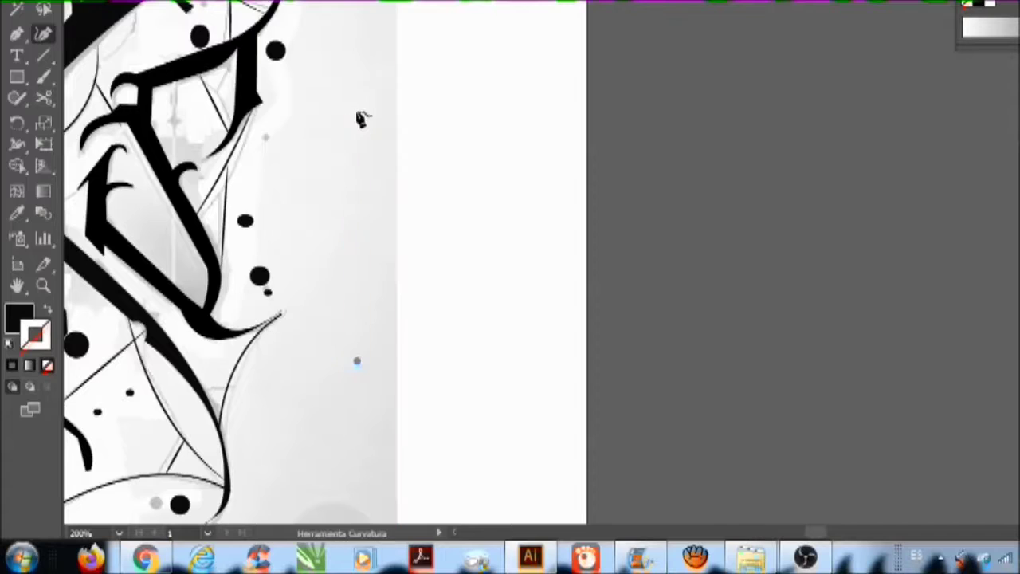
pyautogui.click(364, 120)
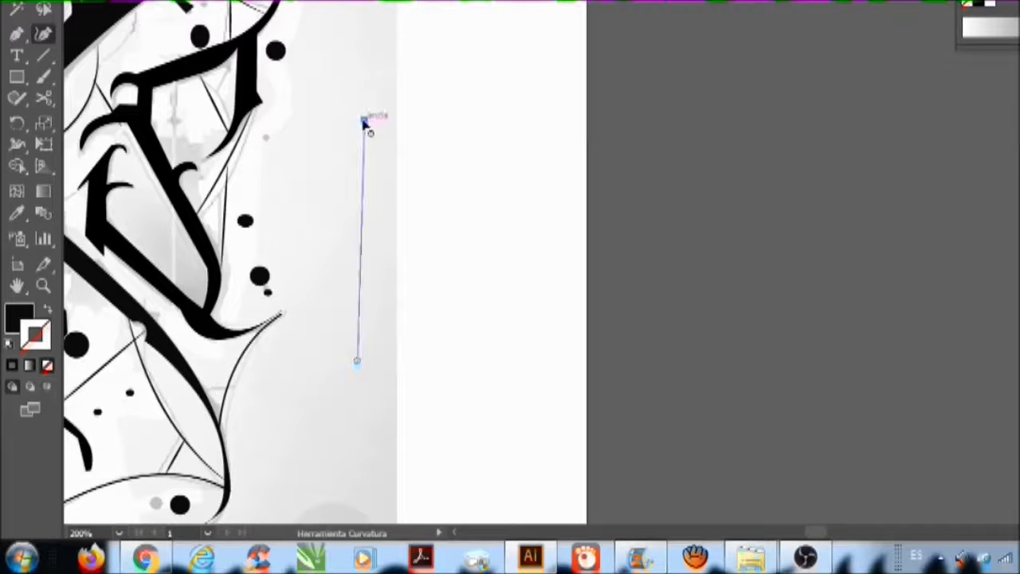
pyautogui.hotkey('ctrl', 'z')
pyautogui.click(356, 124)
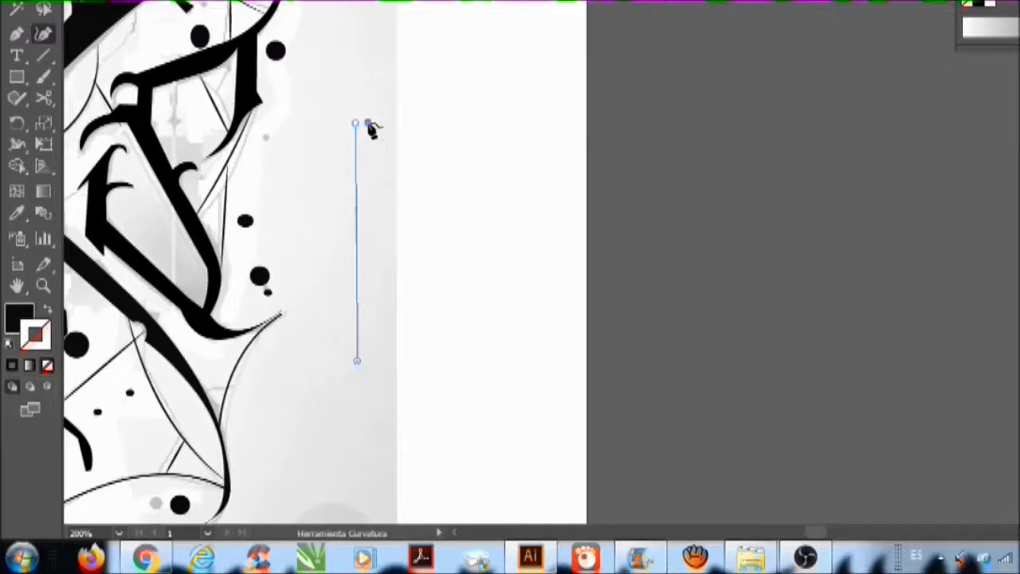
# Step: Widen the vertical path into a thin black bar by adding its right-hand corners, and make the upper-right one a corner point
pyautogui.click(367, 125)
pyautogui.click(358, 362)
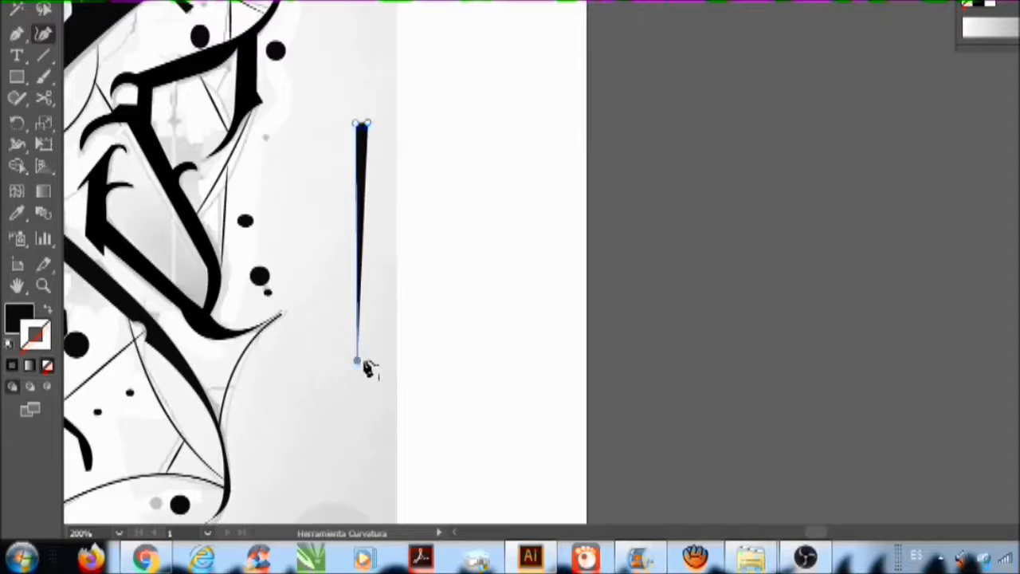
pyautogui.click(366, 360)
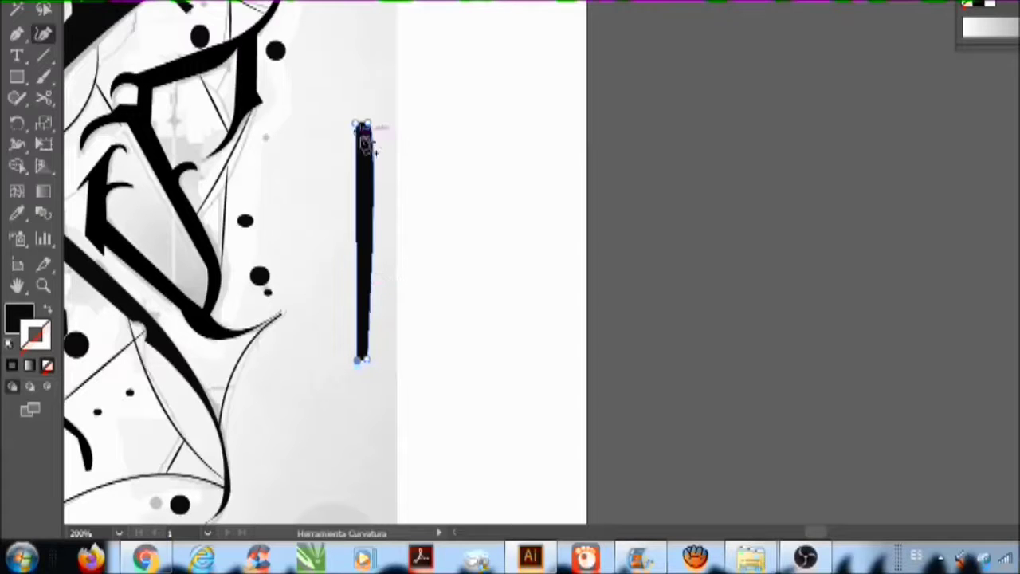
pyautogui.doubleClick(368, 125)
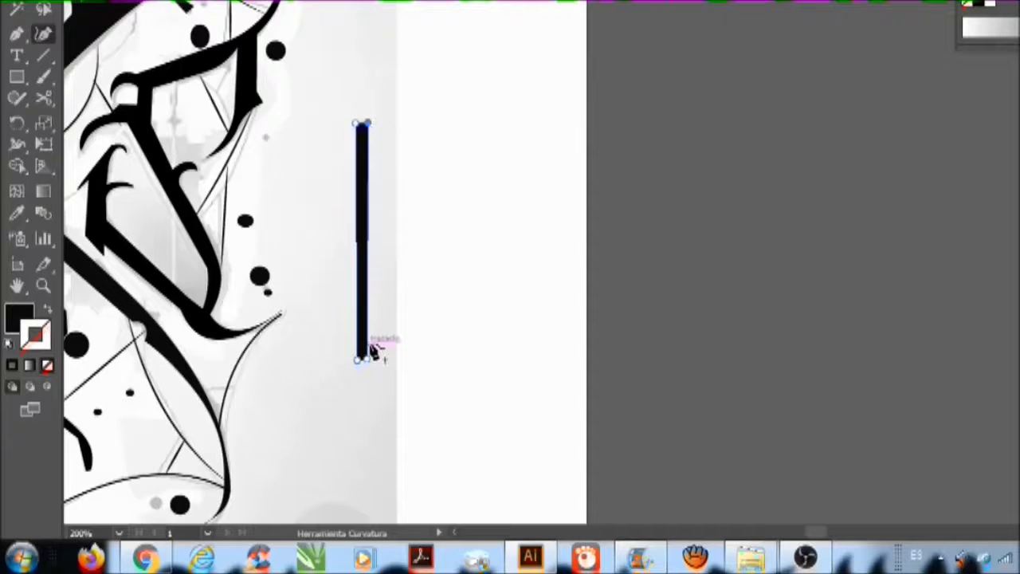
# Step: Convert the black bar's upper-left anchor to a corner point so its long edges and top stay straight
pyautogui.moveTo(357, 127); pyautogui.dragTo(365, 130)
pyautogui.hotkey('ctrl', 'z')
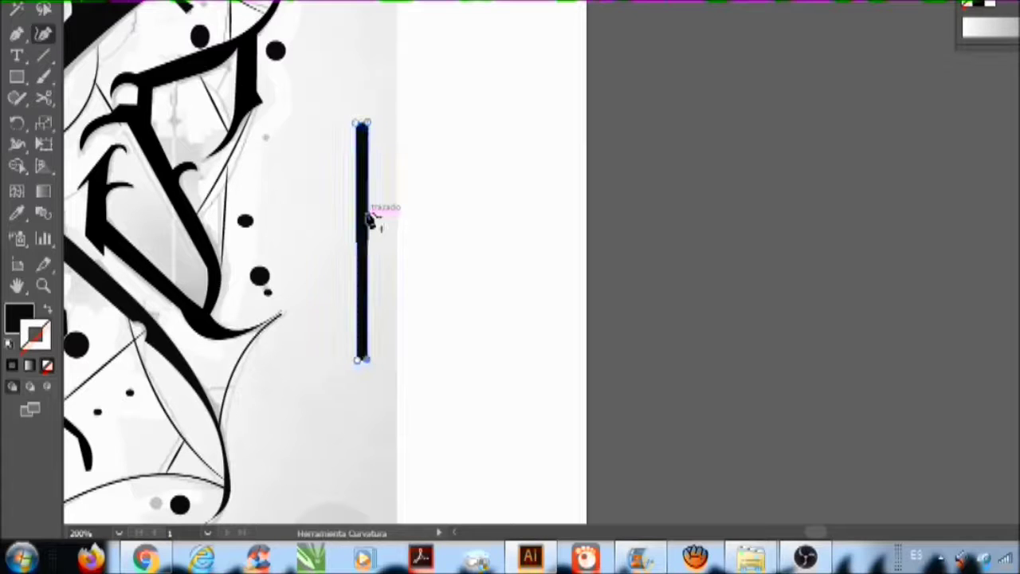
pyautogui.click(43, 287)
pyautogui.click(399, 142)
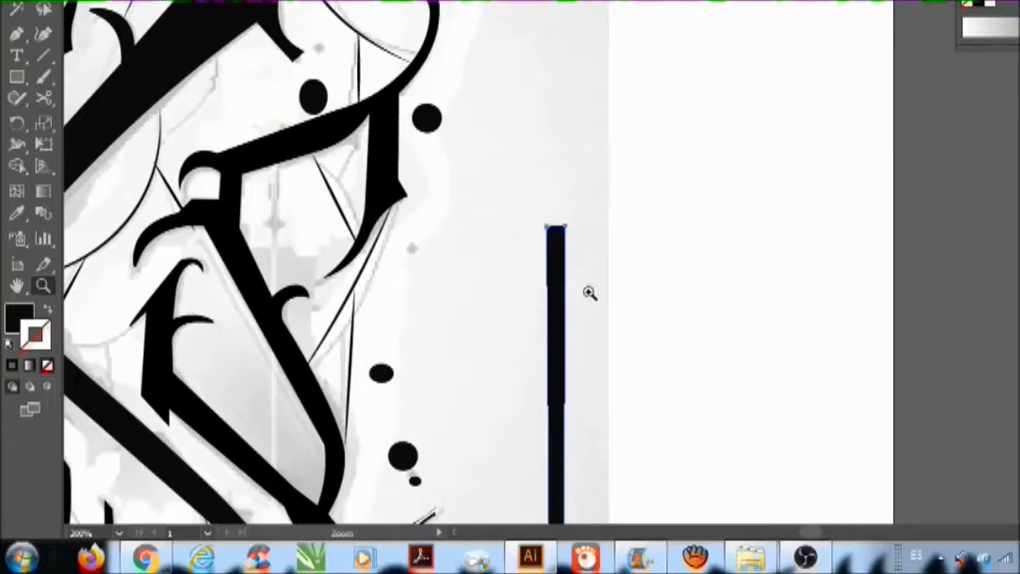
pyautogui.click(17, 284)
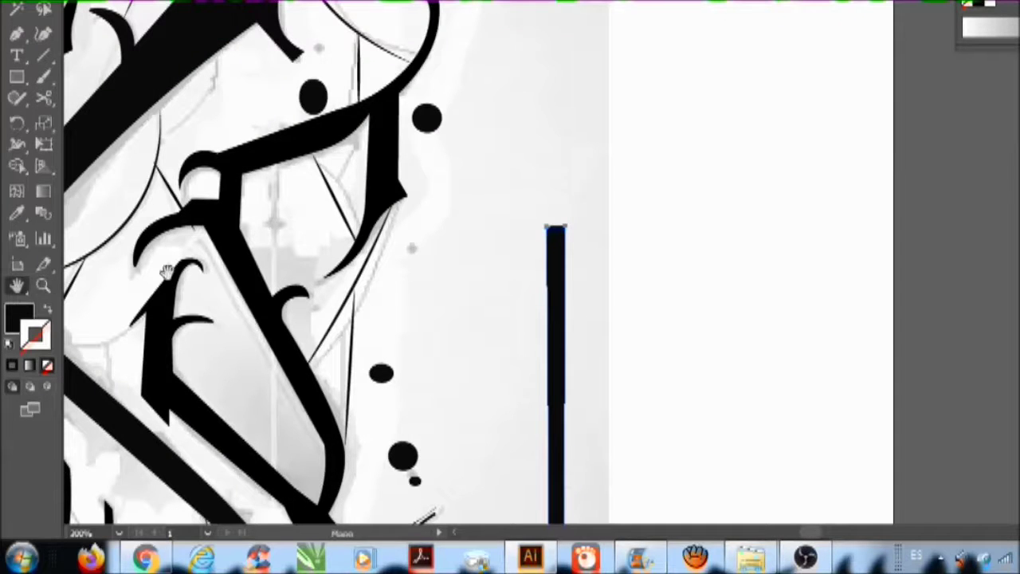
pyautogui.moveTo(619, 435); pyautogui.dragTo(628, 282)
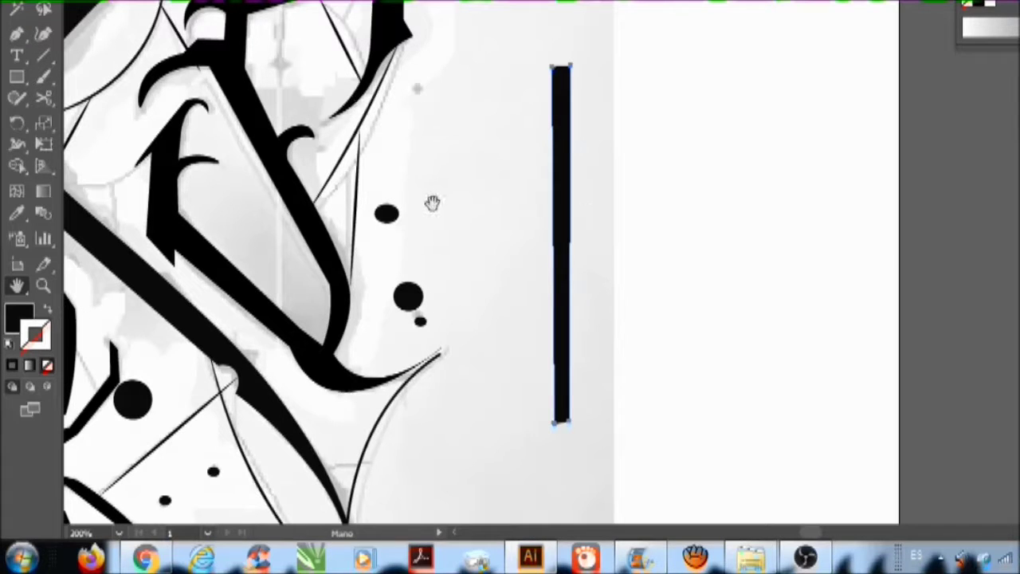
pyautogui.click(46, 34)
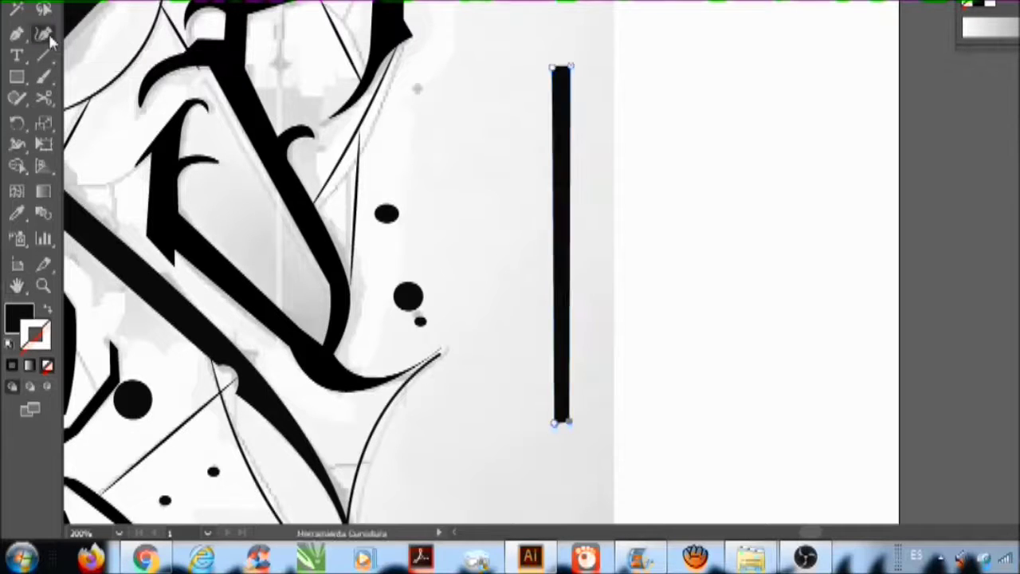
pyautogui.click(562, 72)
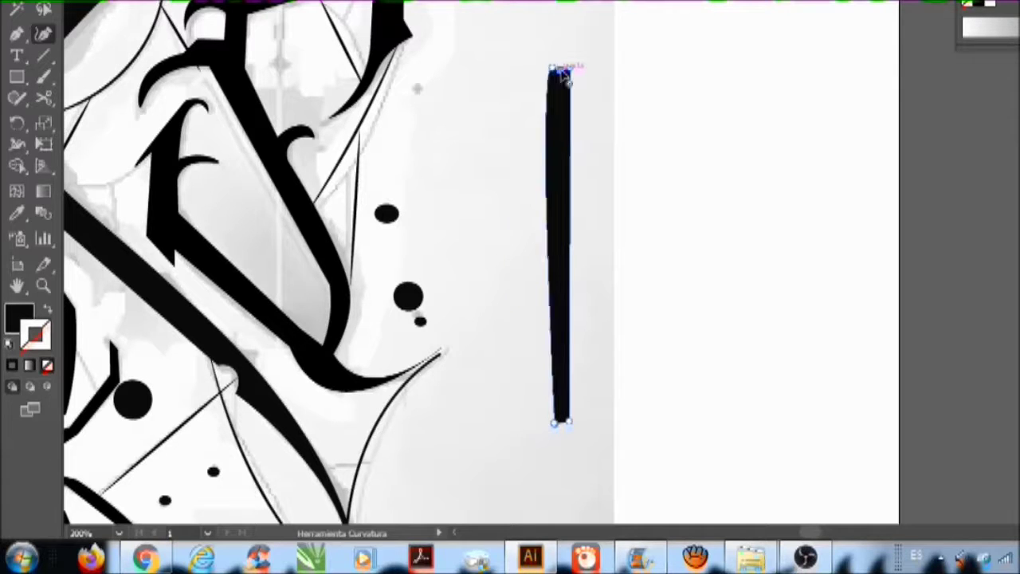
pyautogui.doubleClick(552, 69)
pyautogui.doubleClick(554, 69)
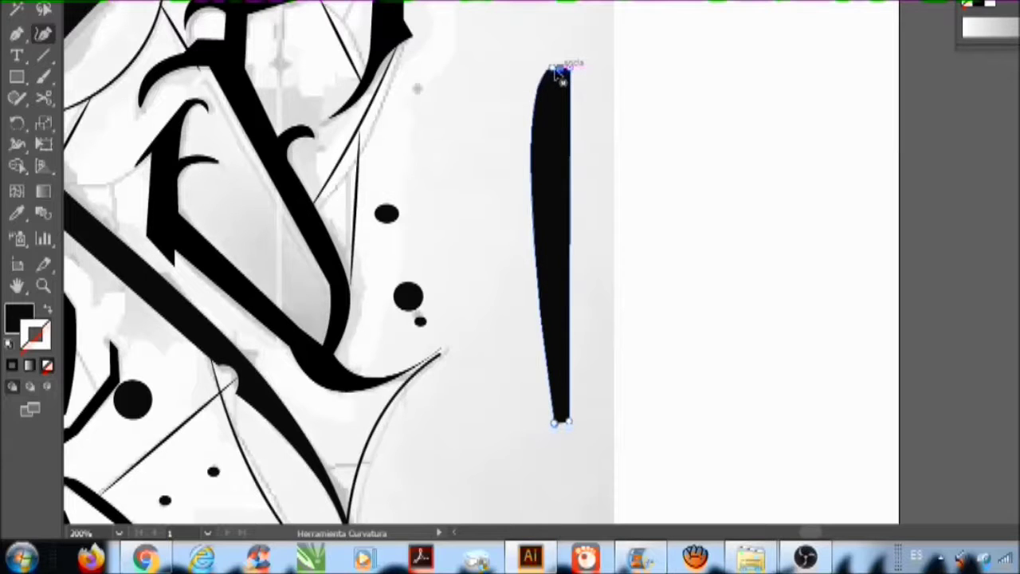
pyautogui.doubleClick(555, 68)
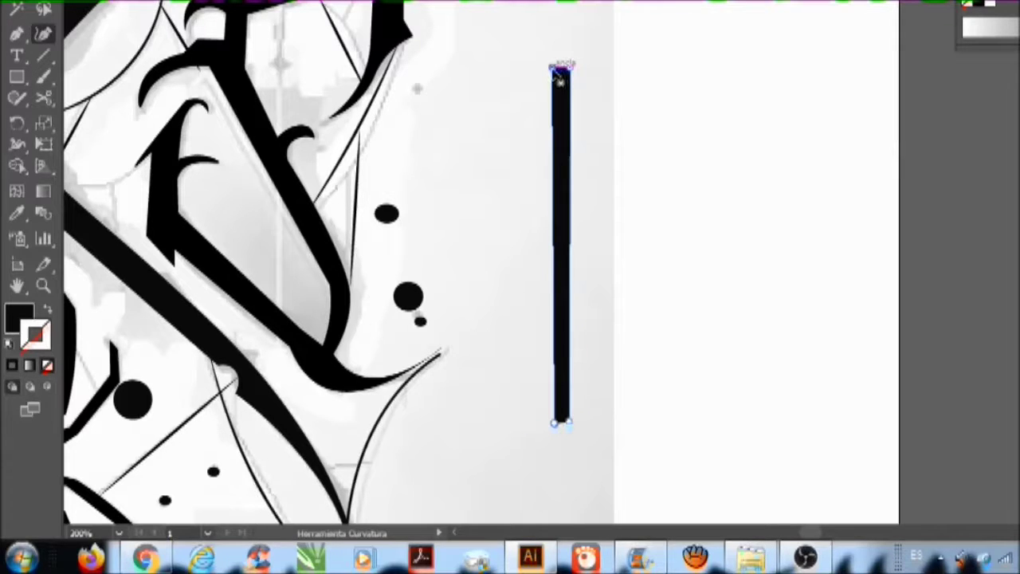
# Step: Taper the bar downward by moving its lower-right corner onto the lower-left one, narrow the upper end, and shift the bottom end slightly left
pyautogui.click(555, 424)
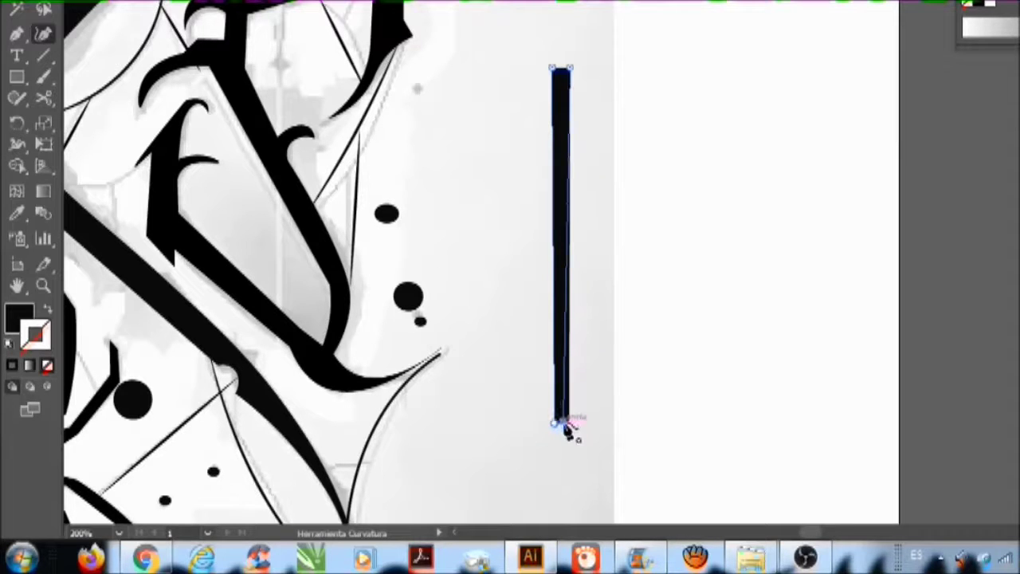
pyautogui.moveTo(564, 425); pyautogui.dragTo(555, 423)
pyautogui.moveTo(569, 70); pyautogui.dragTo(563, 68)
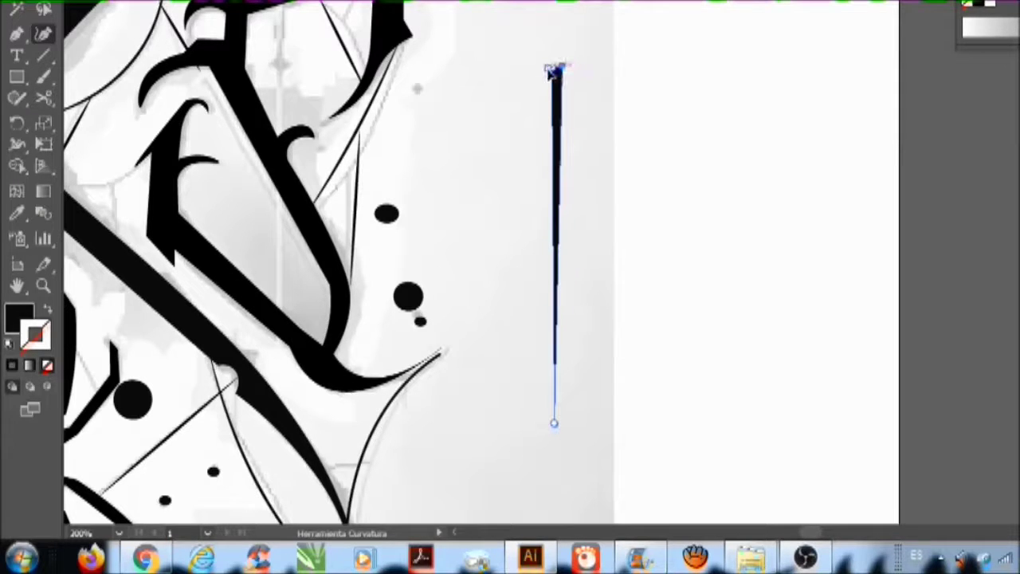
pyautogui.moveTo(556, 426)
pyautogui.mouseDown()
pyautogui.moveTo(564, 431)
pyautogui.moveTo(544, 429)
pyautogui.mouseUp()
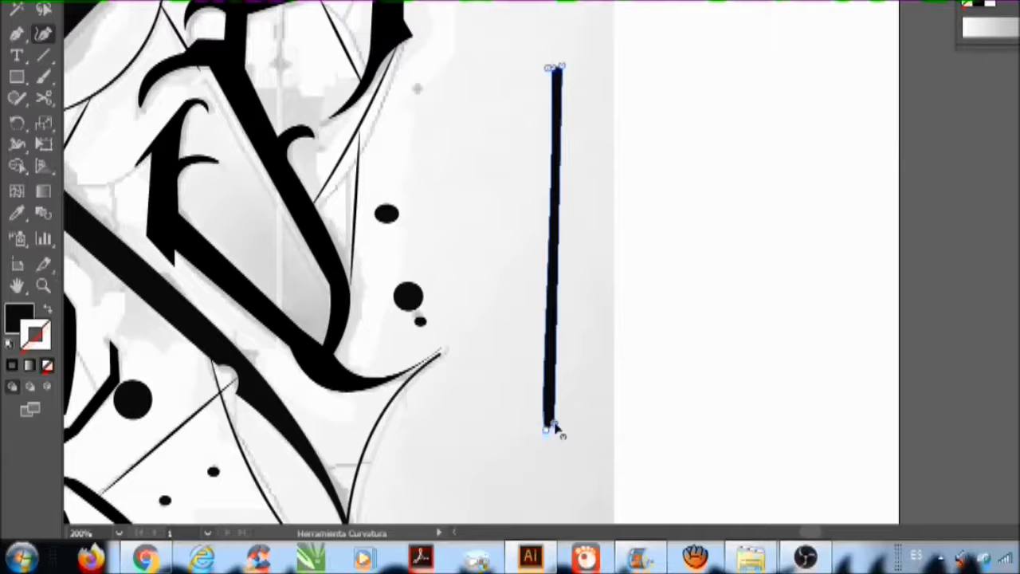
# Step: Remove the surplus anchors at the bar's lower and upper ends so it narrows to a single sharp tip
pyautogui.press('Delete')
pyautogui.hotkey('ctrl', 'z')
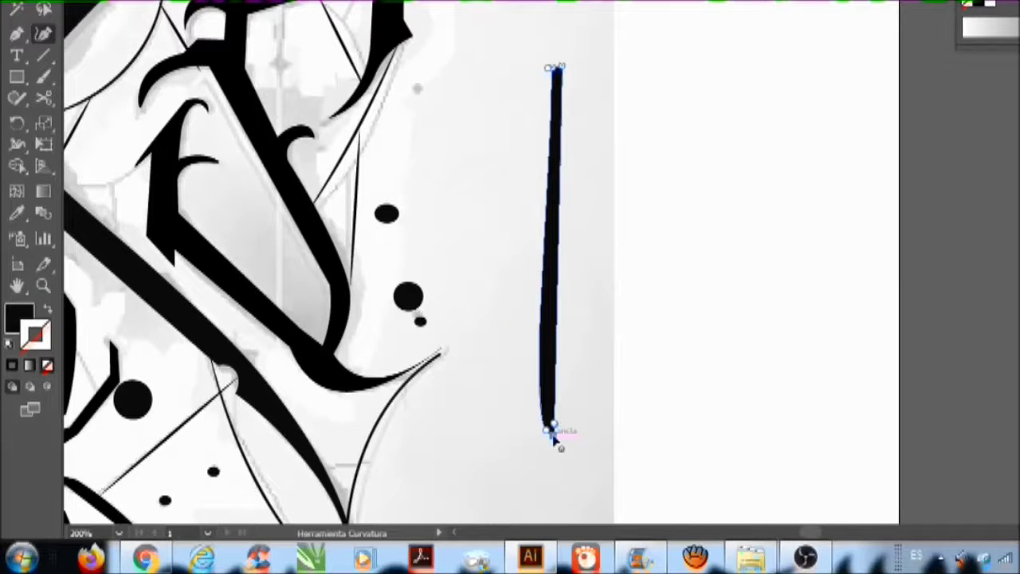
pyautogui.hotkey('ctrl', 'z')
pyautogui.hotkey('ctrl', 'z')
pyautogui.hotkey('ctrl', 'z')
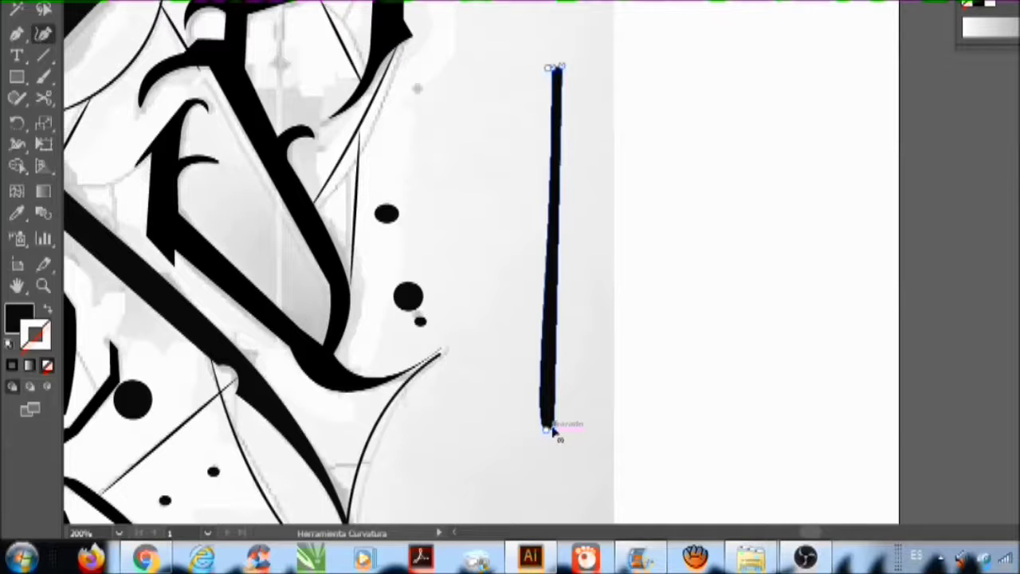
pyautogui.doubleClick(550, 429)
pyautogui.moveTo(550, 69); pyautogui.dragTo(525, 77)
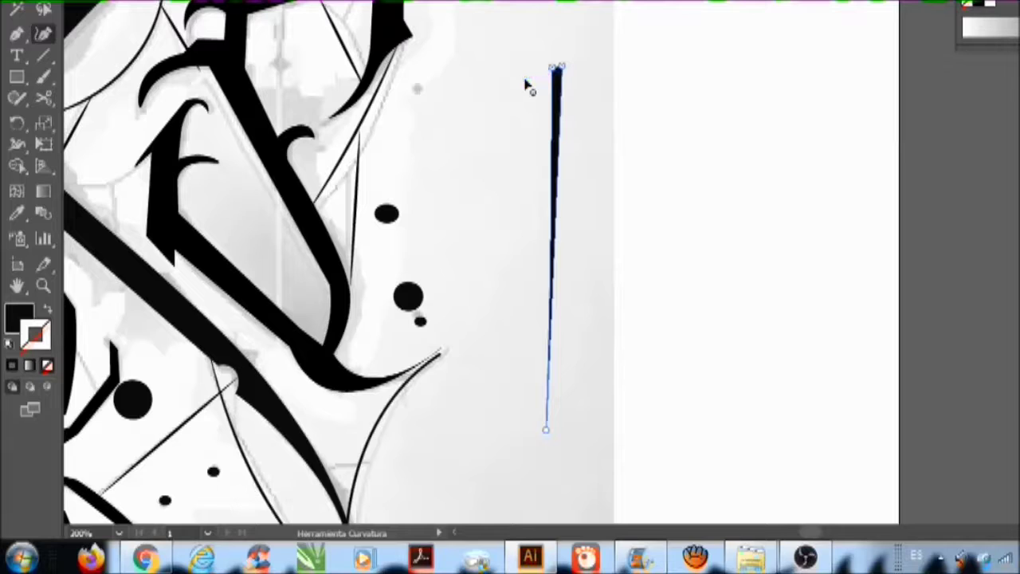
# Step: Widen the spike's top end by moving its upper corners outward, keeping them as corner points with straight edges
pyautogui.click(553, 70)
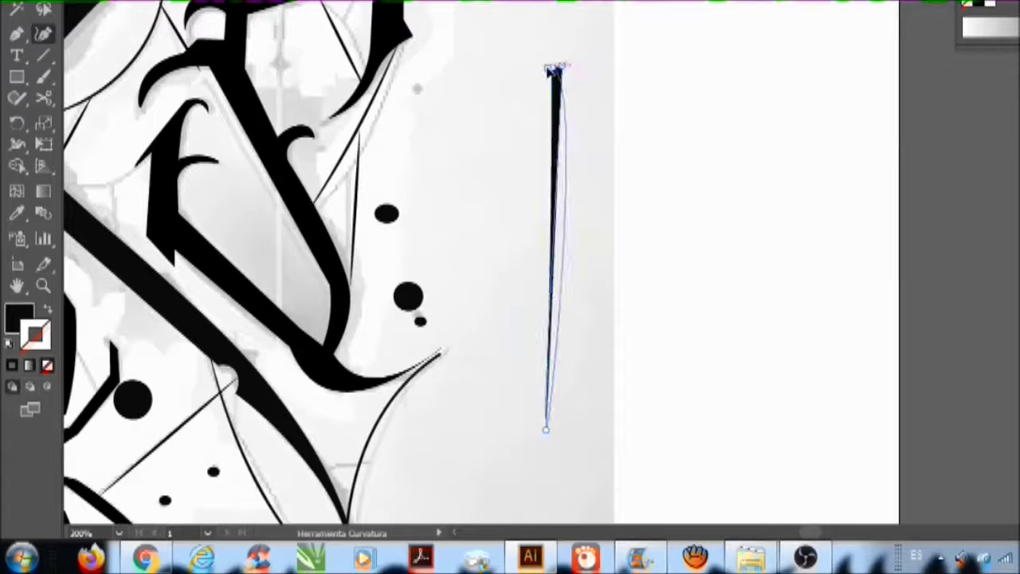
pyautogui.moveTo(550, 69)
pyautogui.mouseDown()
pyautogui.moveTo(567, 68)
pyautogui.moveTo(535, 59)
pyautogui.moveTo(532, 71)
pyautogui.mouseUp()
pyautogui.doubleClick(555, 71)
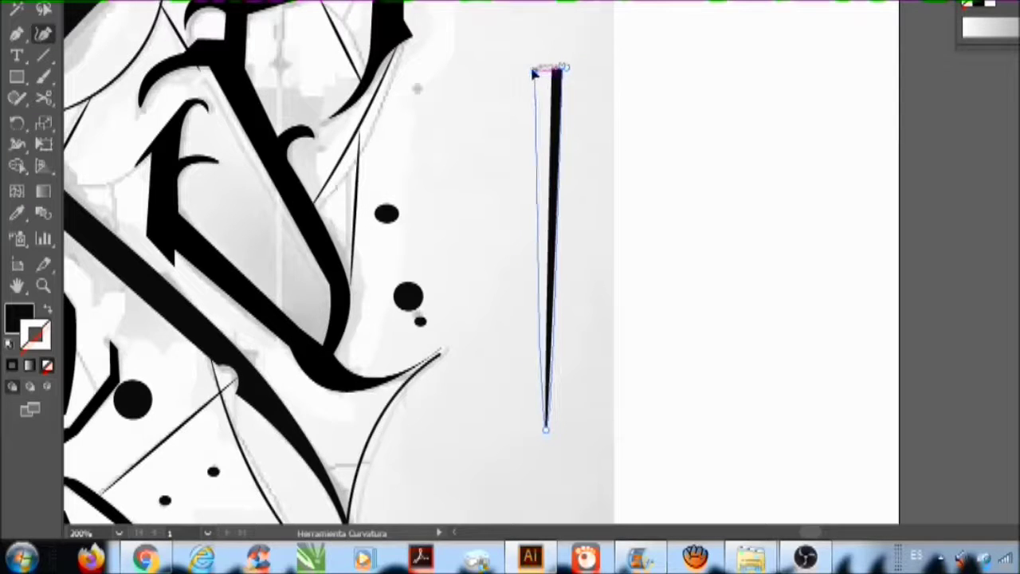
pyautogui.press('Delete')
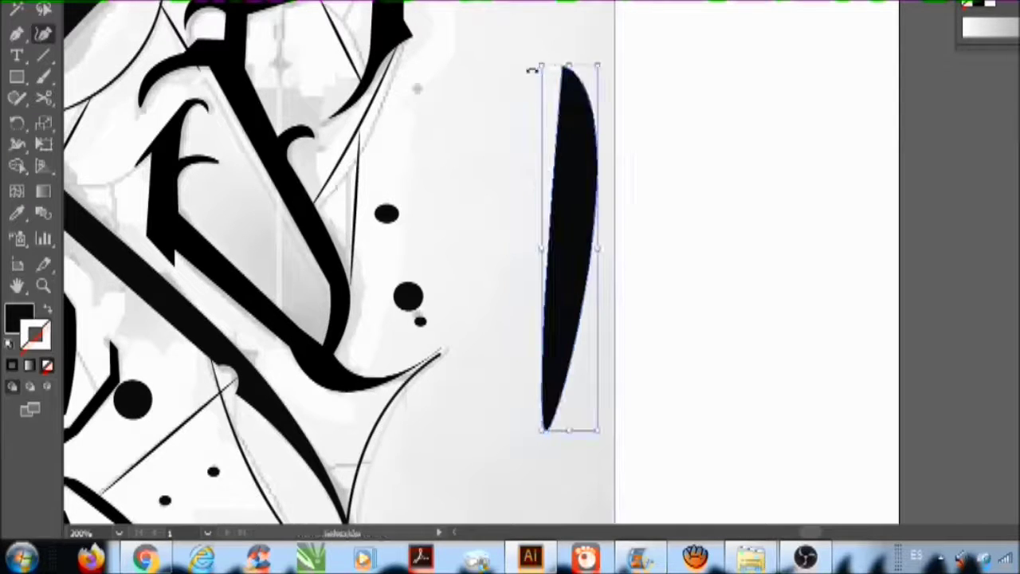
pyautogui.hotkey('ctrl', 'z')
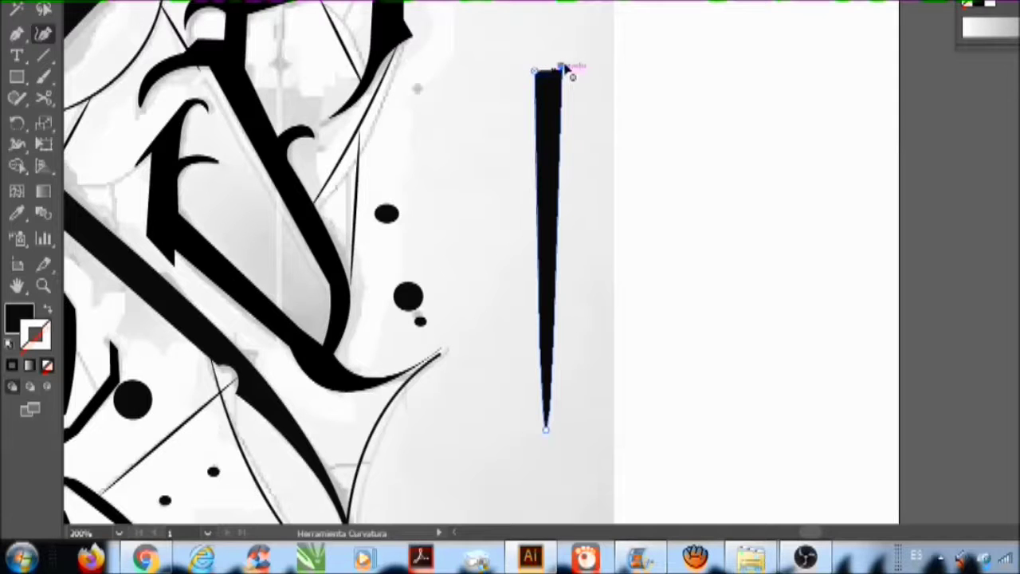
pyautogui.hotkey('ctrl', 'z')
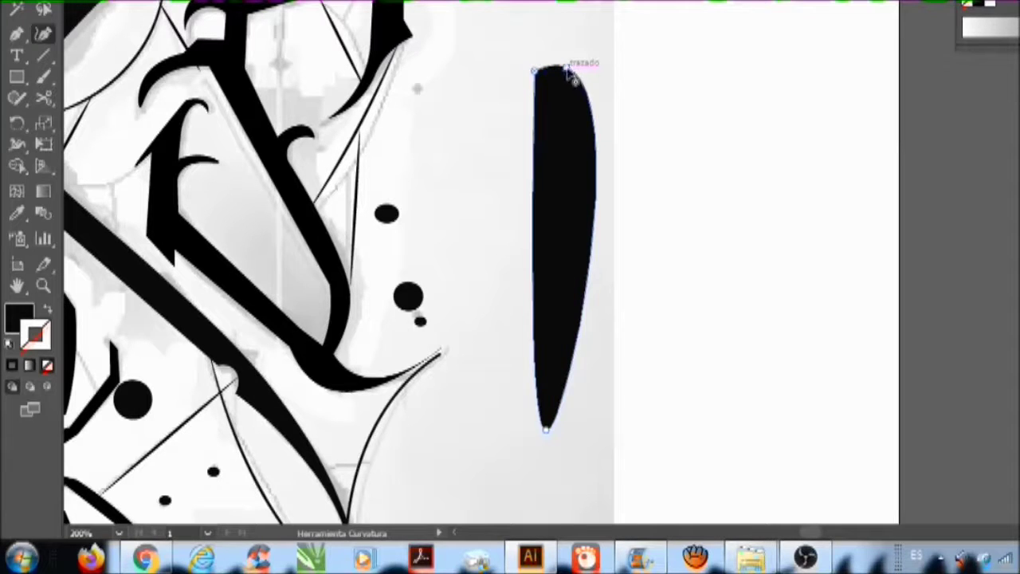
pyautogui.hotkey('ctrl', 'shift', 'z')
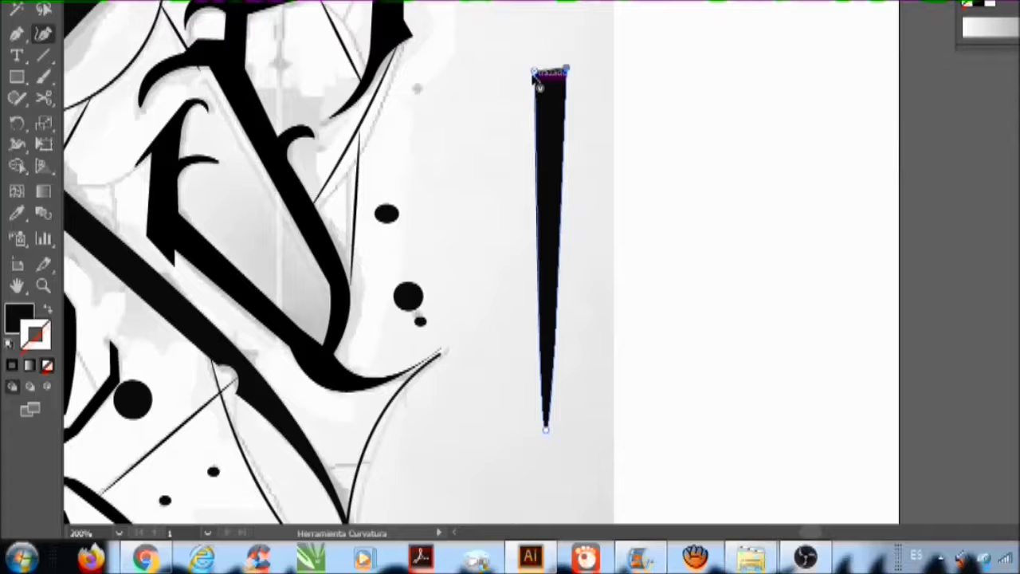
# Step: Refine the spike's proportions by bringing its top corners closer together and extending the lower tip slightly downward
pyautogui.moveTo(537, 72); pyautogui.dragTo(545, 71)
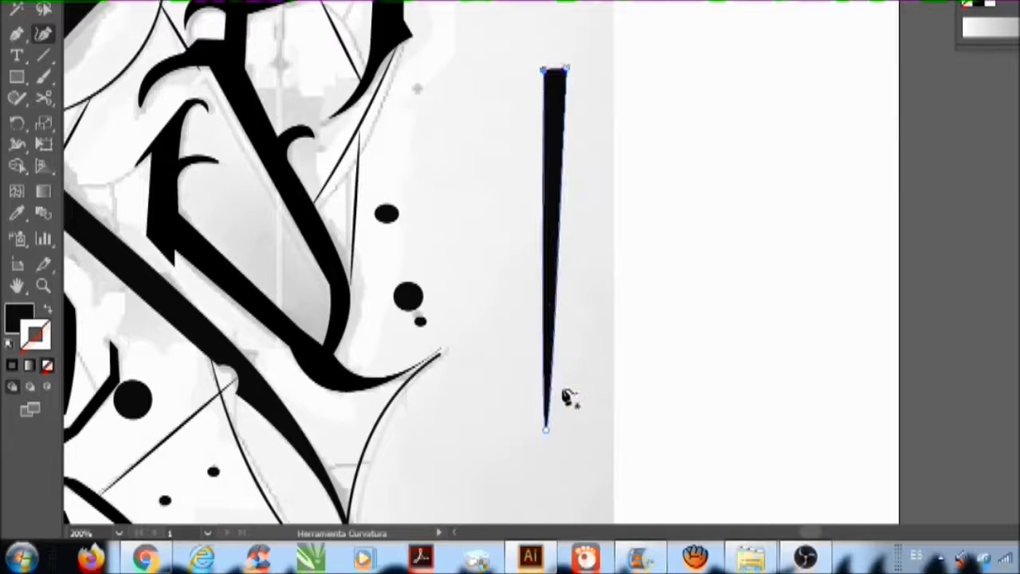
pyautogui.moveTo(547, 430); pyautogui.dragTo(550, 445)
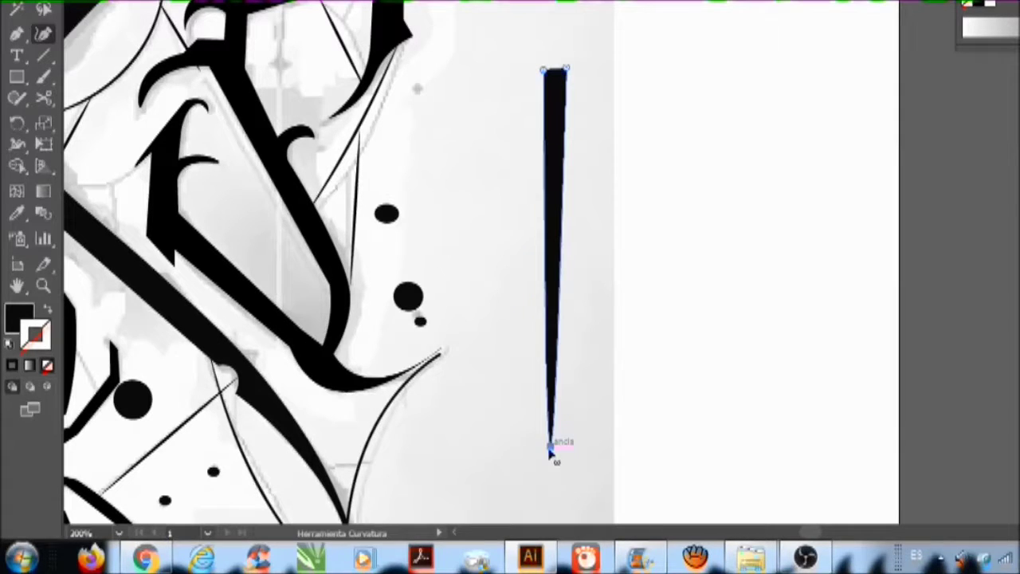
pyautogui.moveTo(563, 75); pyautogui.dragTo(559, 71)
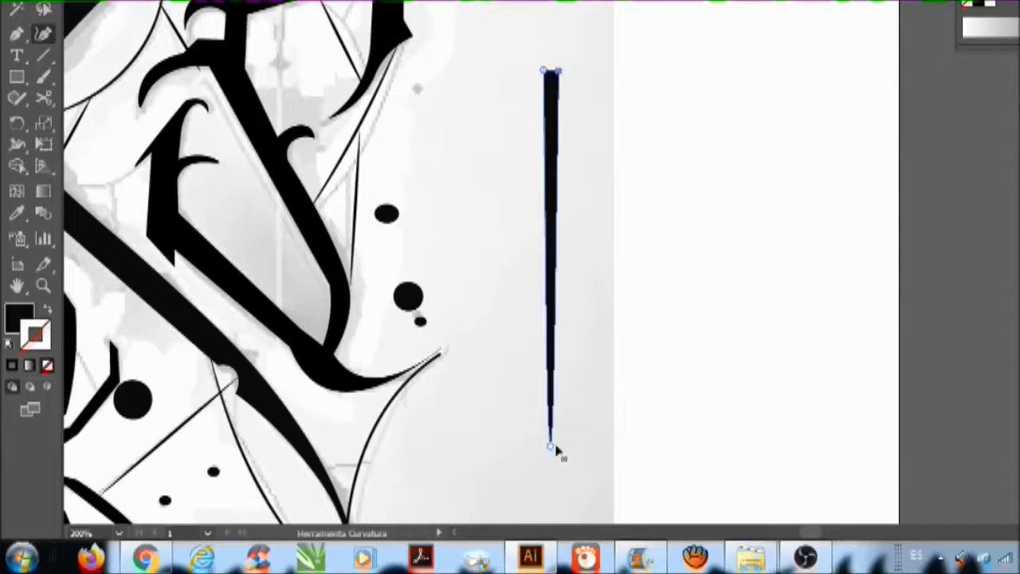
pyautogui.doubleClick(558, 72)
pyautogui.doubleClick(558, 72)
pyautogui.moveTo(558, 72); pyautogui.dragTo(565, 75)
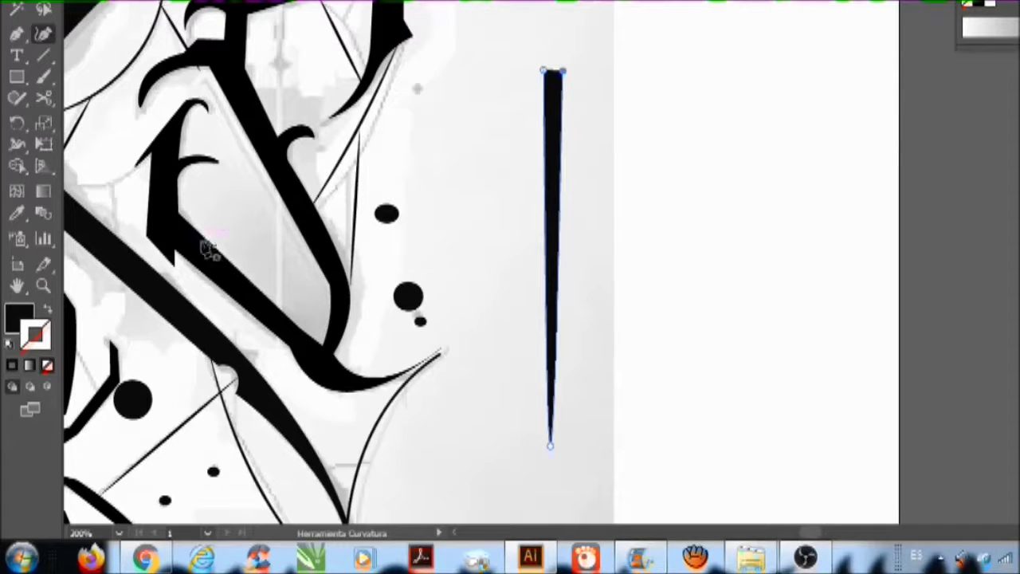
# Step: Add anchors on the spike's right edge below its top and pull out a short pointed crossguard with corner points at its base
pyautogui.click(561, 133)
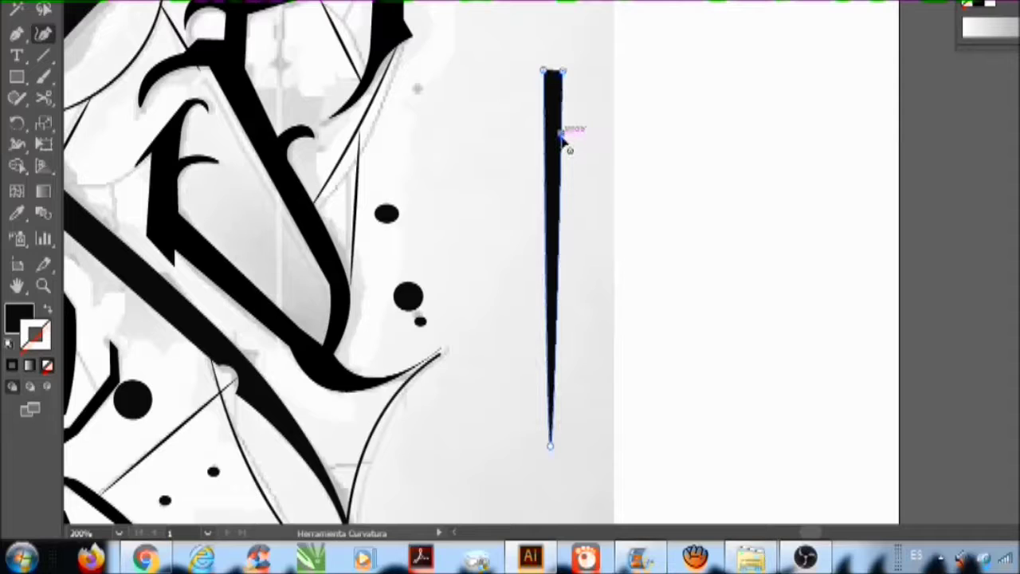
pyautogui.moveTo(562, 133)
pyautogui.mouseDown()
pyautogui.moveTo(574, 131)
pyautogui.moveTo(561, 136)
pyautogui.mouseUp()
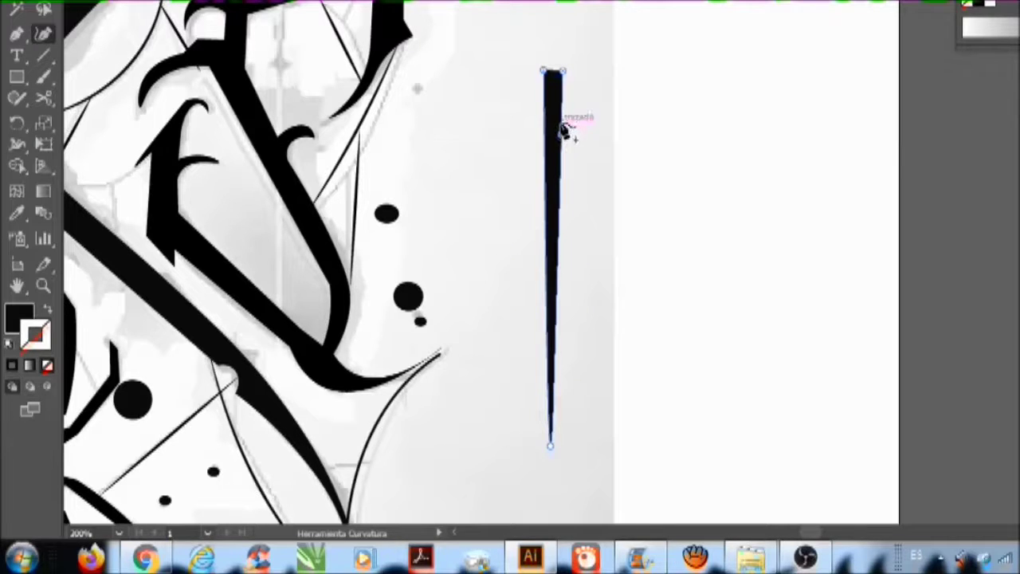
pyautogui.moveTo(564, 137)
pyautogui.mouseDown()
pyautogui.moveTo(587, 132)
pyautogui.moveTo(568, 126)
pyautogui.mouseUp()
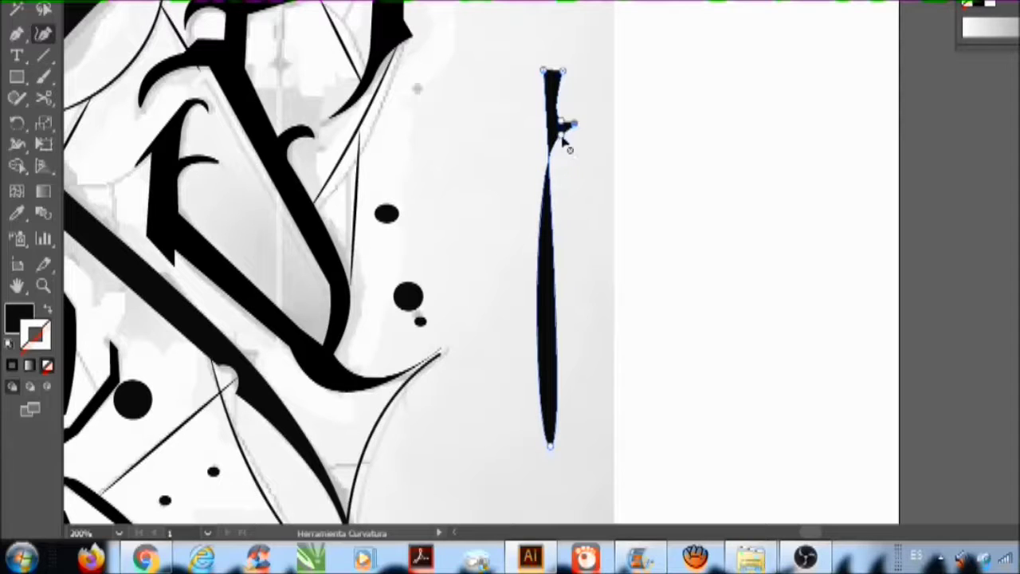
pyautogui.hotkey('ctrl', 'z')
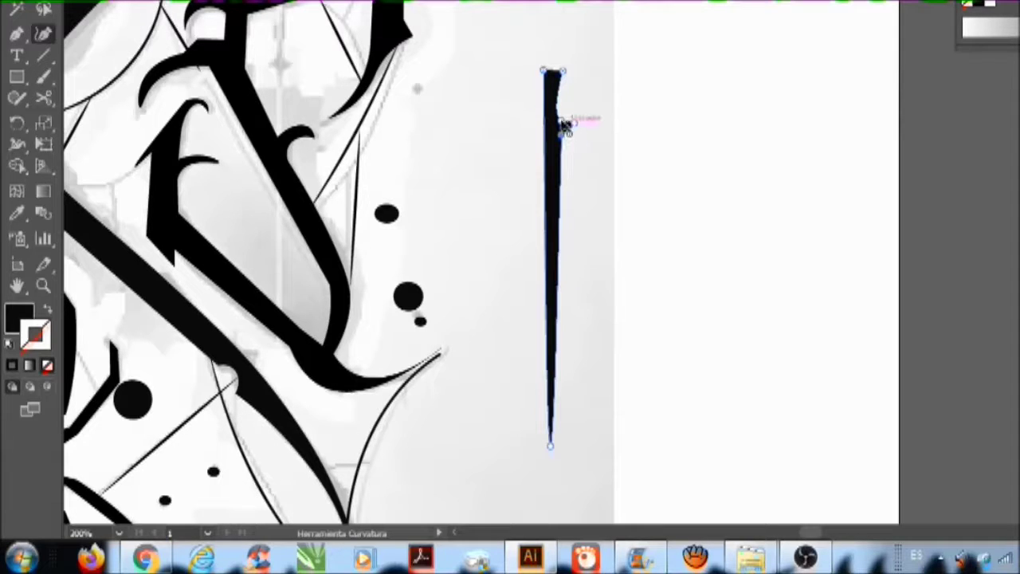
pyautogui.doubleClick(562, 123)
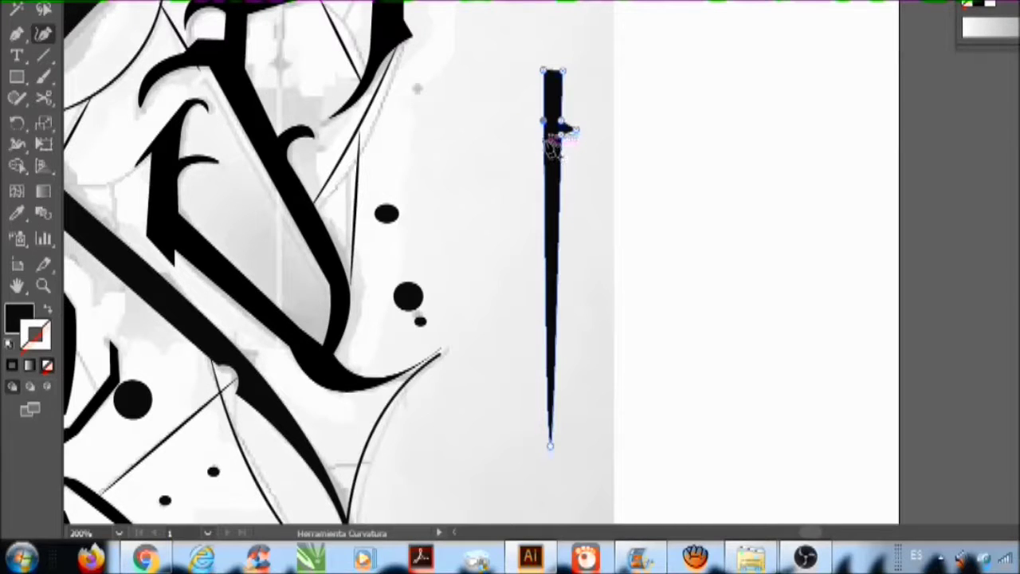
# Step: Pull out a matching crossguard point on the spike's left edge, with corner points at its base and a shortened tip
pyautogui.moveTo(550, 134)
pyautogui.mouseDown()
pyautogui.moveTo(526, 130)
pyautogui.moveTo(539, 138)
pyautogui.mouseUp()
pyautogui.doubleClick(546, 122)
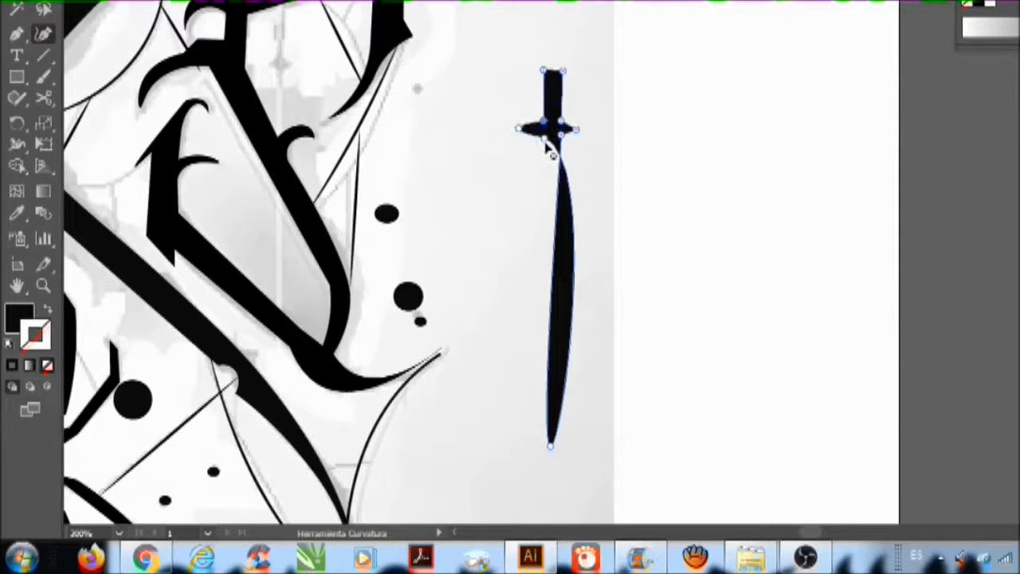
pyautogui.doubleClick(548, 147)
pyautogui.moveTo(519, 128); pyautogui.dragTo(533, 134)
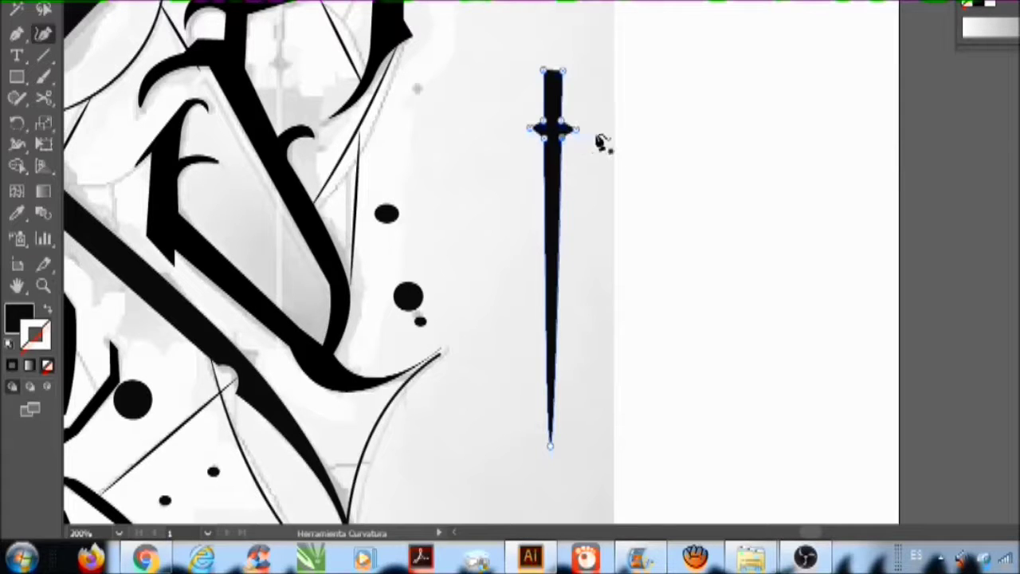
# Step: Deselect the finished dagger and place a duplicate of it just beside the original
pyautogui.press('v')
pyautogui.click(495, 192)
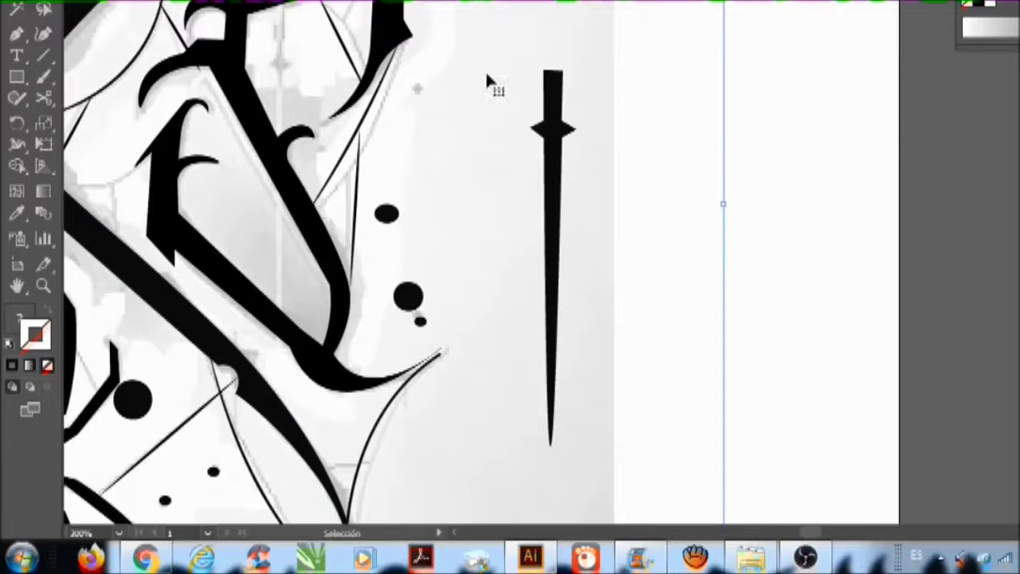
pyautogui.click(554, 112)
pyautogui.press('a')
pyautogui.press('v')
pyautogui.moveTo(556, 118); pyautogui.dragTo(616, 110)
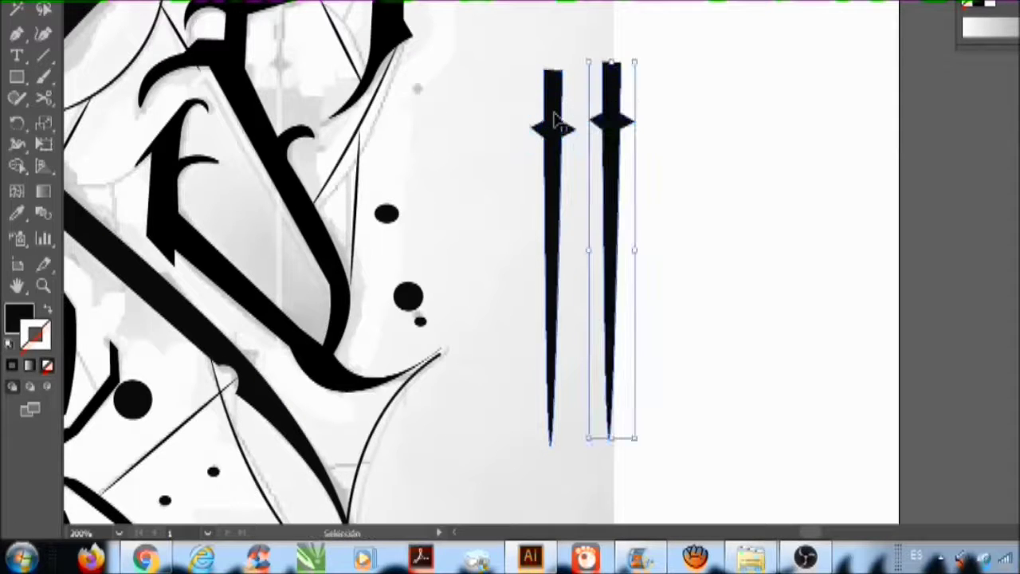
# Step: Fit the duplicate dagger over the right-hand letter's grey vertical spike at a slightly smaller size, and delete the original dagger
pyautogui.moveTo(615, 192); pyautogui.dragTo(286, 117)
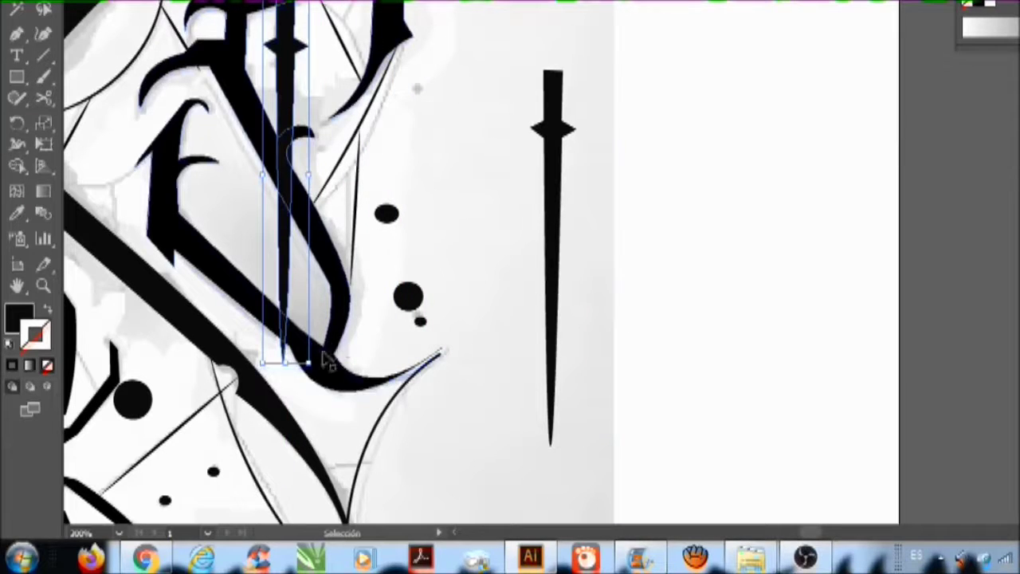
pyautogui.moveTo(312, 367); pyautogui.dragTo(297, 352)
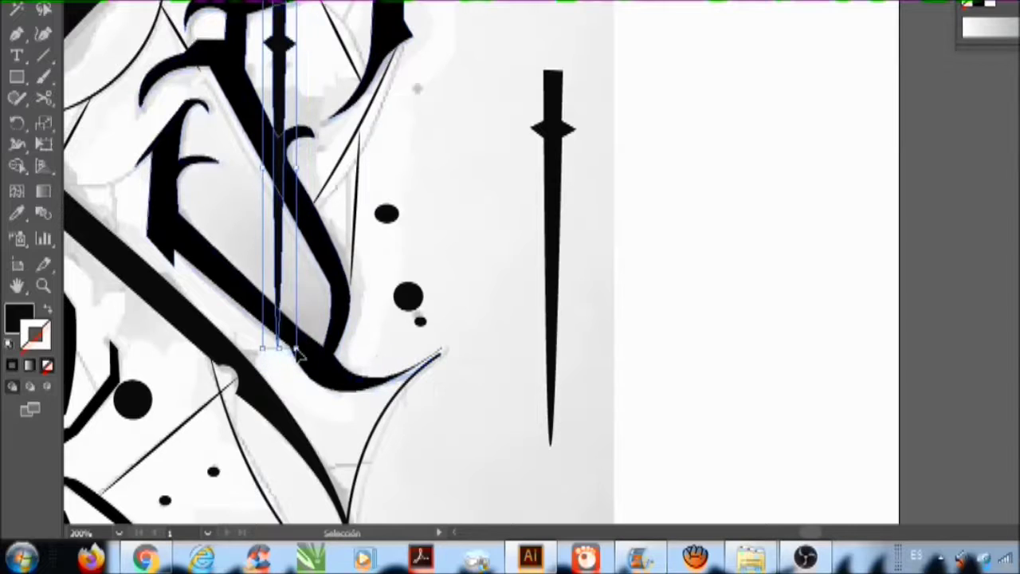
pyautogui.click(550, 224)
pyautogui.press('Delete')
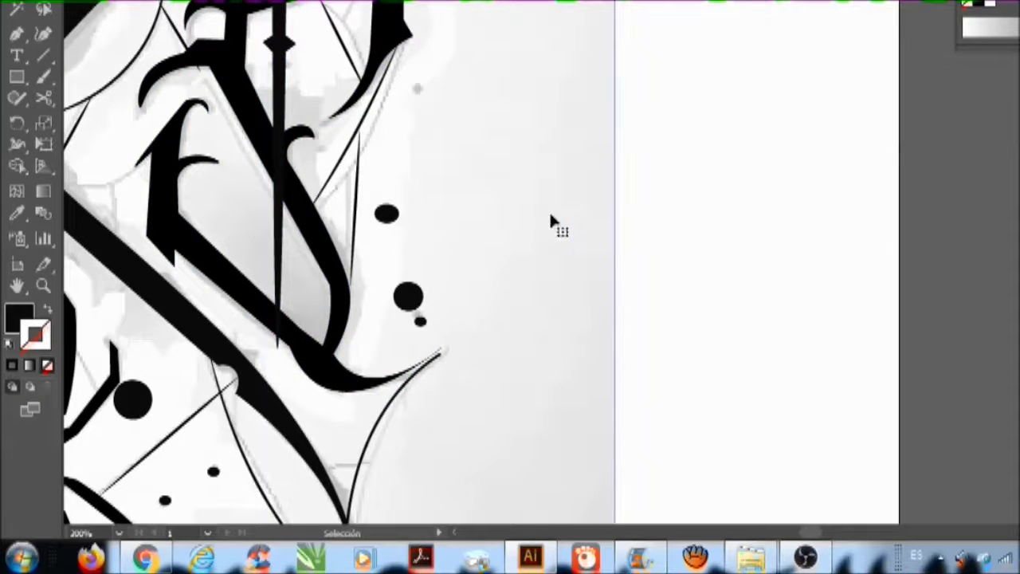
# Step: Copy the dagger on the right-hand letter and paste a second one into the artwork
pyautogui.click(16, 286)
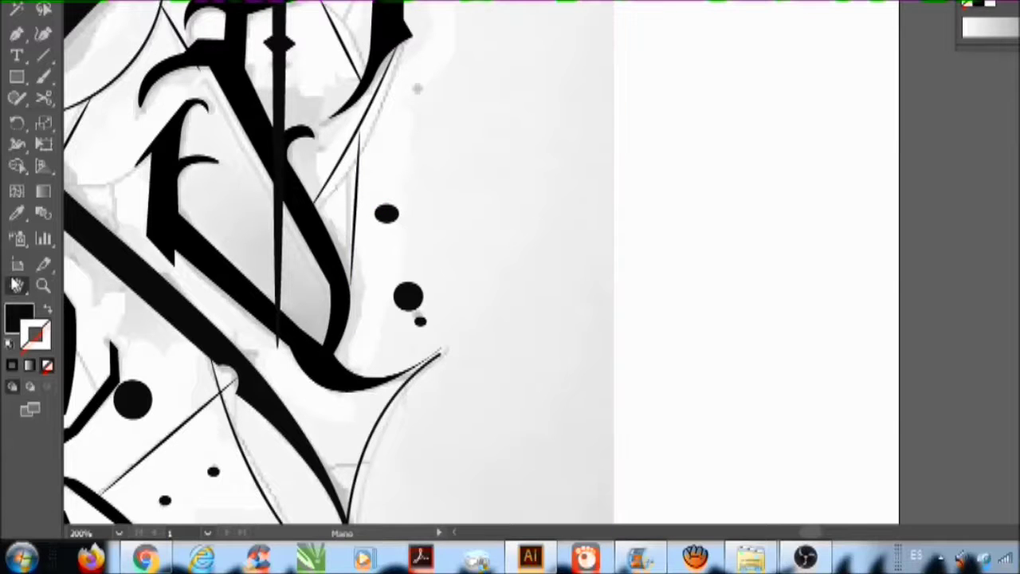
pyautogui.moveTo(375, 187); pyautogui.dragTo(805, 333)
pyautogui.moveTo(775, 192); pyautogui.dragTo(770, 136)
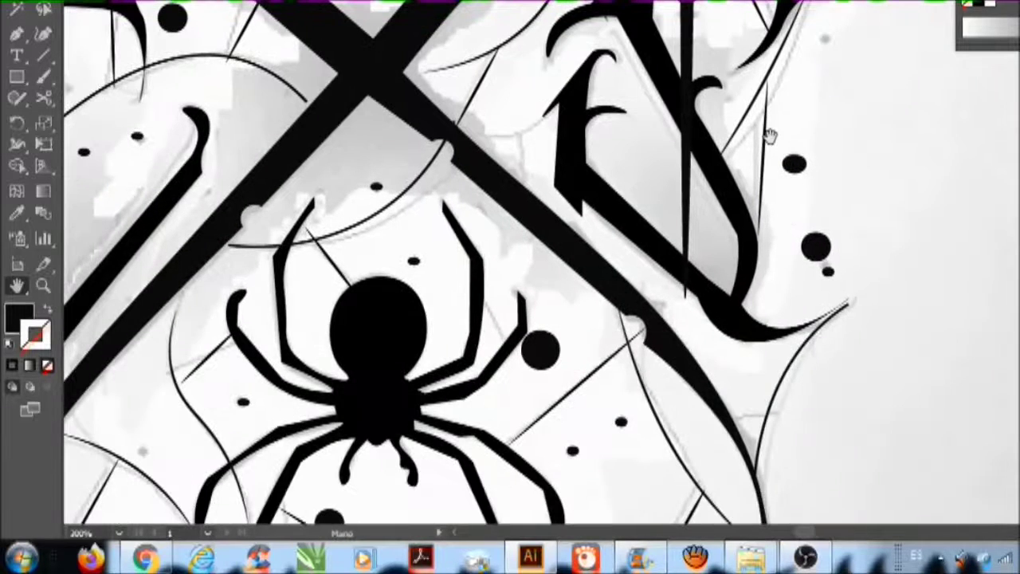
pyautogui.moveTo(386, 257); pyautogui.dragTo(542, 381)
pyautogui.click(16, 6)
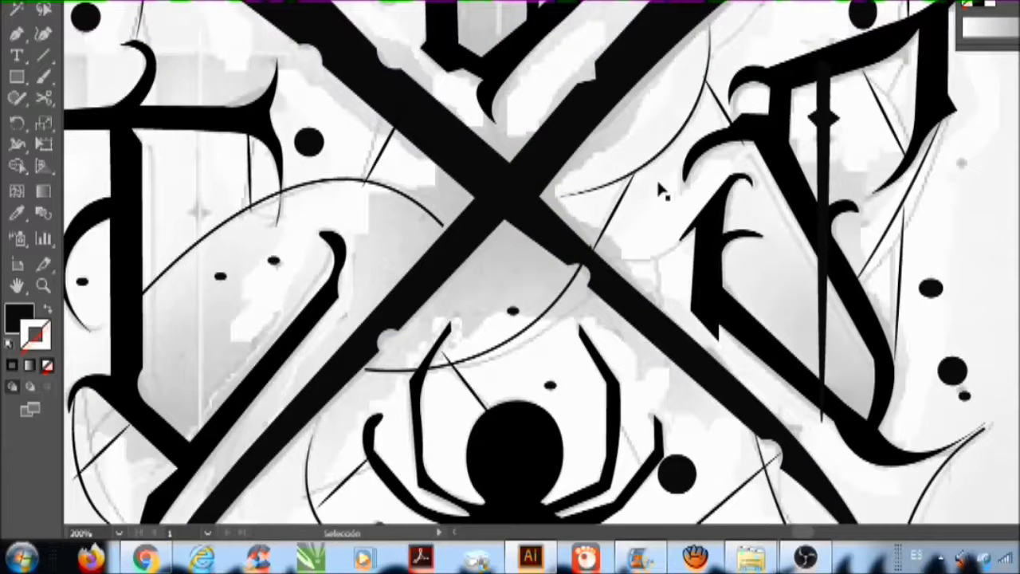
pyautogui.click(820, 169)
pyautogui.click(821, 176)
pyautogui.press('a')
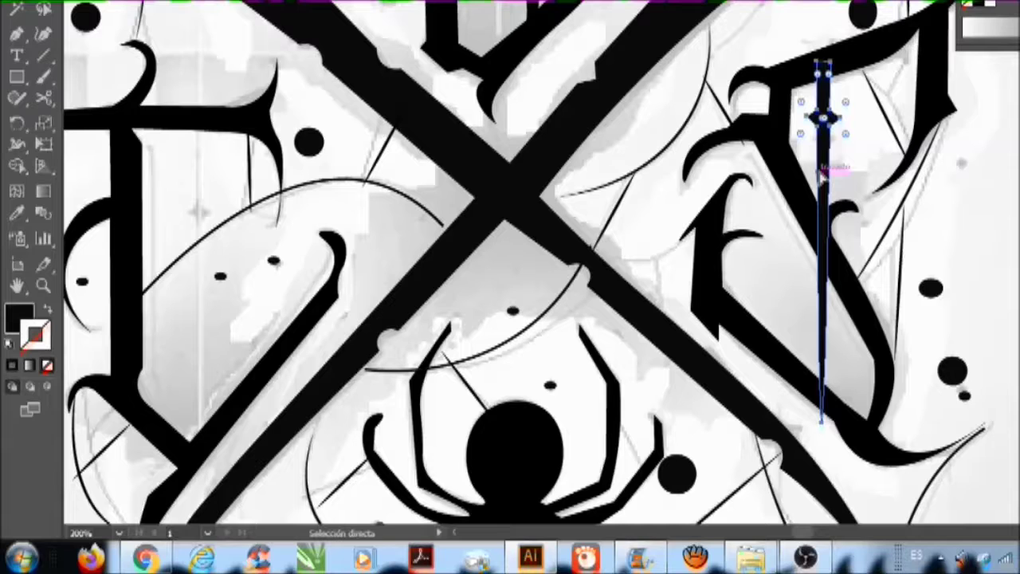
pyautogui.hotkey('ctrl', 'c')
pyautogui.hotkey('ctrl', 'v')
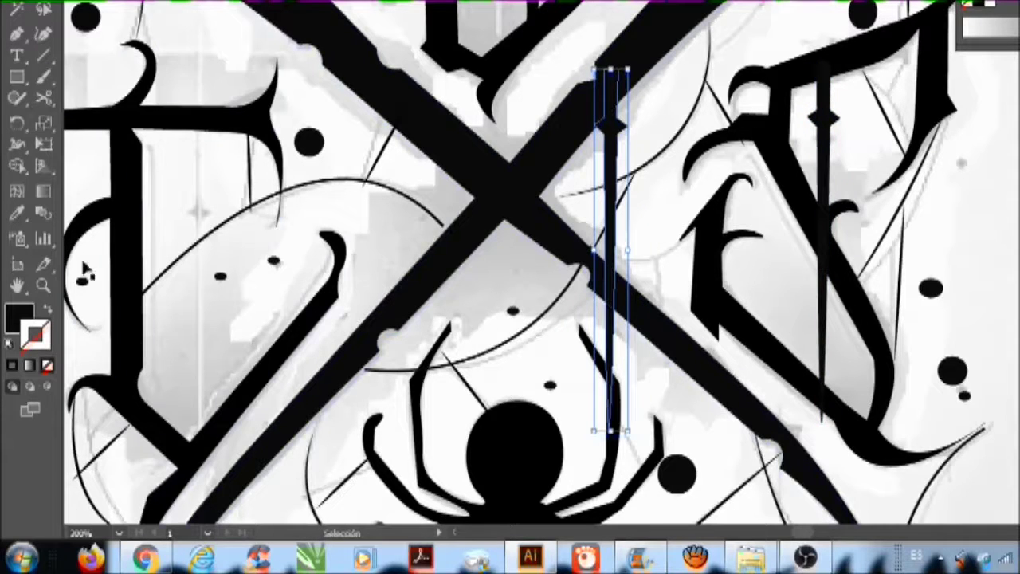
# Step: Move the pasted dagger onto the grey vertical spike inside the left-hand letter and deselect it
pyautogui.click(17, 284)
pyautogui.moveTo(419, 148); pyautogui.dragTo(773, 168)
pyautogui.moveTo(599, 285); pyautogui.dragTo(770, 228)
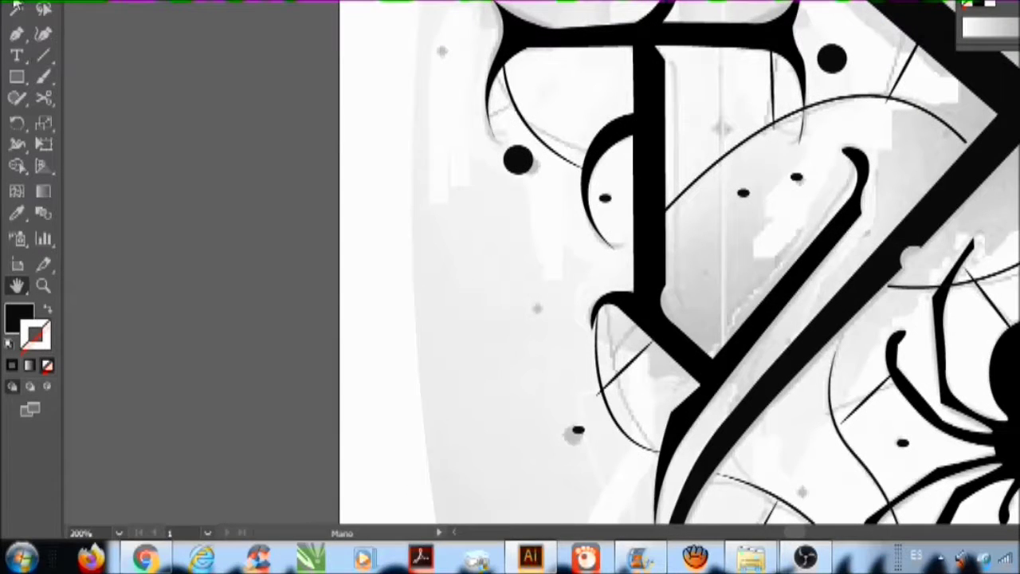
pyautogui.click(20, 10)
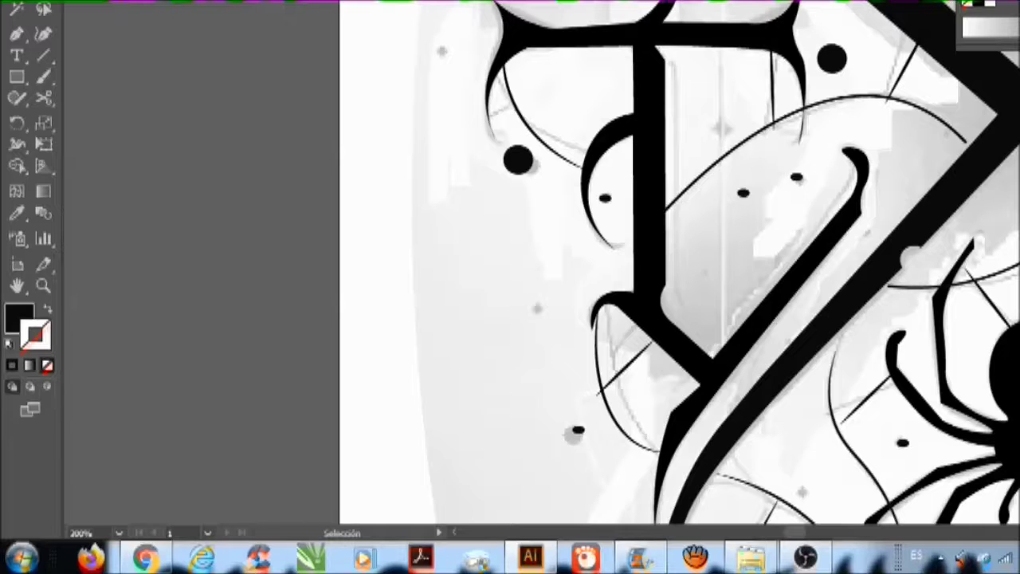
pyautogui.hotkey('shift', 'Left')
pyautogui.hotkey('shift', 'Left')
pyautogui.hotkey('shift', 'Left')
pyautogui.hotkey('shift', 'Left')
pyautogui.hotkey('shift', 'Left')
pyautogui.hotkey('shift', 'Left')
pyautogui.hotkey('shift', 'Left')
pyautogui.hotkey('shift', 'Left')
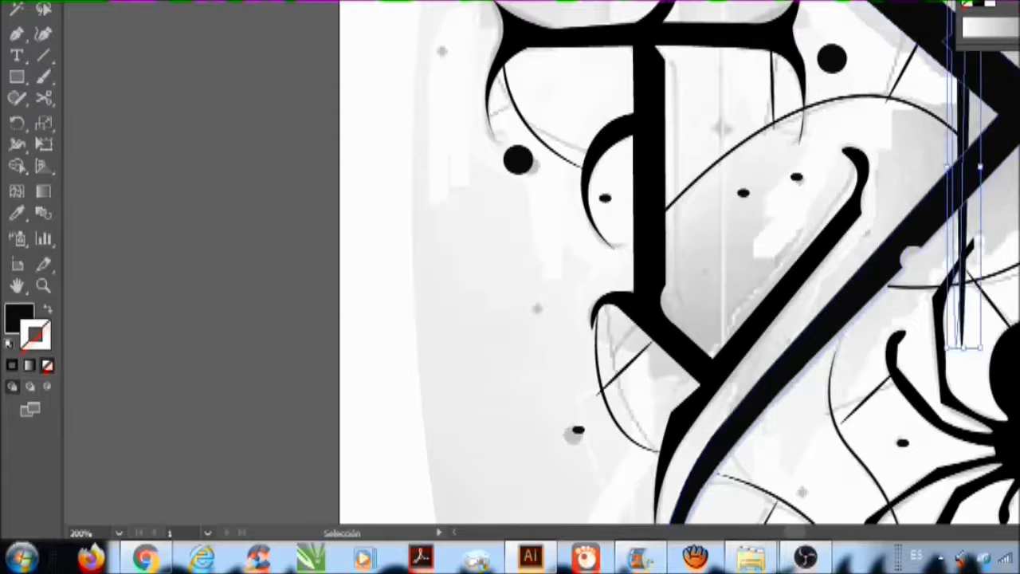
pyautogui.moveTo(898, 191)
pyautogui.mouseDown()
pyautogui.moveTo(750, 191)
pyautogui.moveTo(721, 203)
pyautogui.mouseUp()
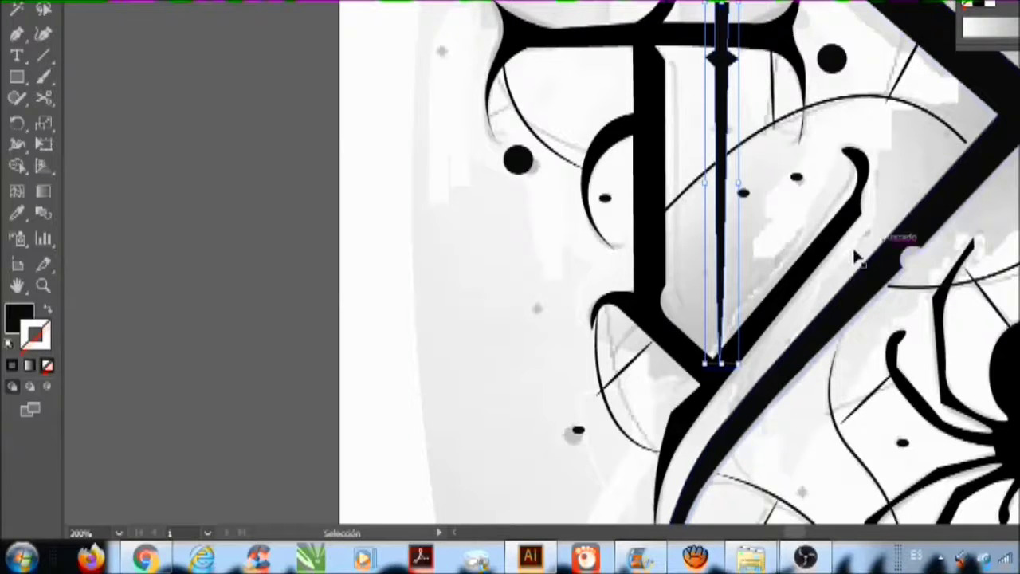
pyautogui.click(507, 277)
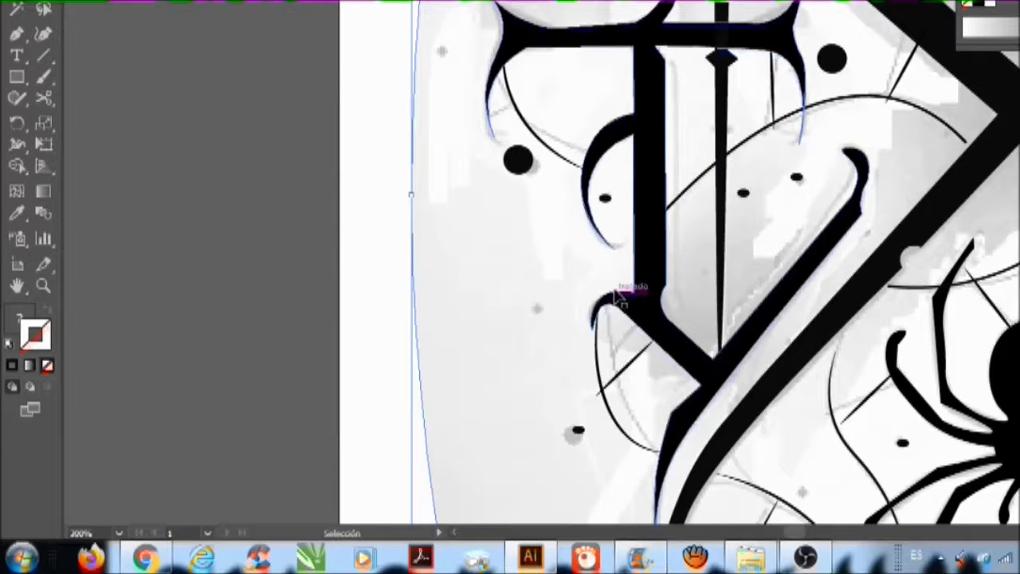
# Step: Paste another copy of the dagger near the upper central letter
pyautogui.click(18, 286)
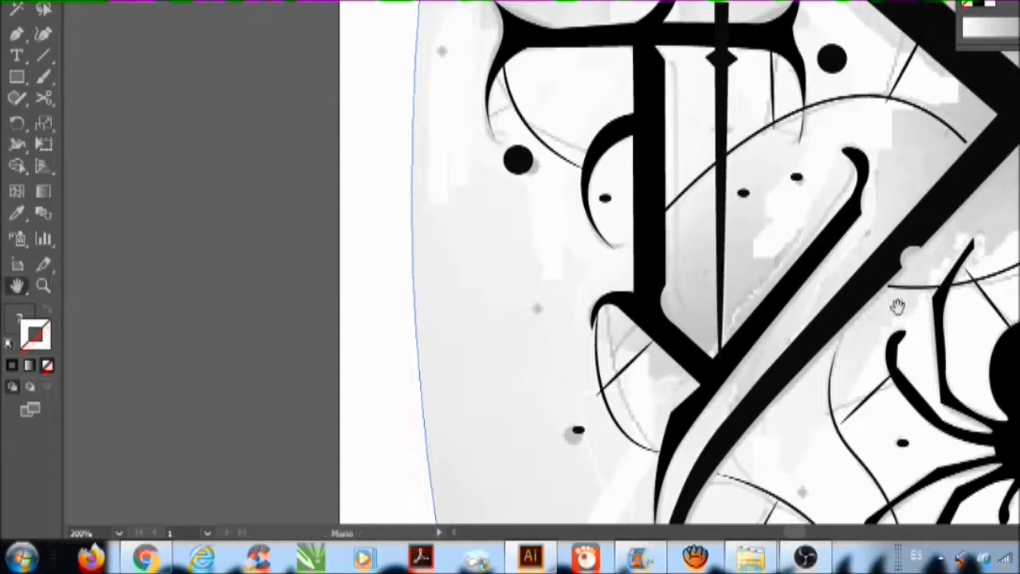
pyautogui.moveTo(1011, 183); pyautogui.dragTo(787, 555)
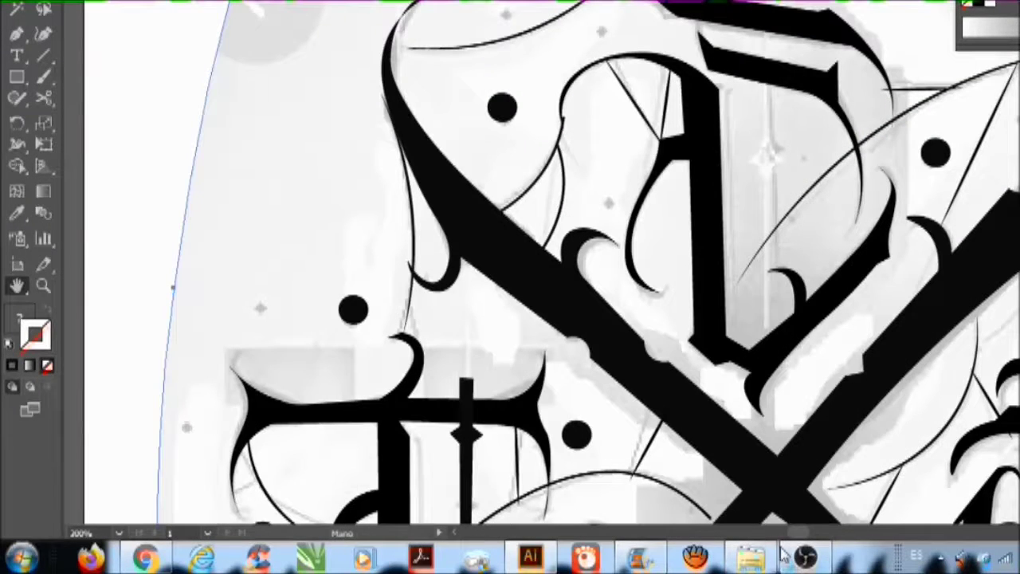
pyautogui.press('a')
pyautogui.click(468, 458)
pyautogui.hotkey('ctrl', 'v')
pyautogui.press('v')
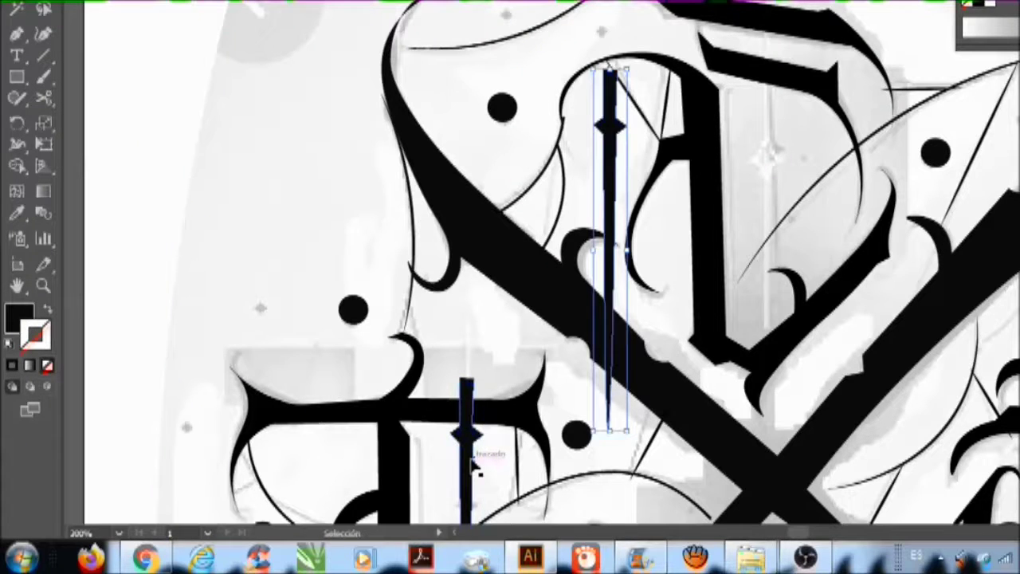
# Step: Nudge the new dagger across and upward onto the grey vertical spike inside the upper central letter
pyautogui.press('Right')
pyautogui.press('Right')
pyautogui.press('Right')
pyautogui.press('Right')
pyautogui.press('Right')
pyautogui.press('Right')
pyautogui.press('Right')
pyautogui.press('Right')
pyautogui.press('Right')
pyautogui.press('Right')
pyautogui.press('Right')
pyautogui.press('Right')
pyautogui.press('Right')
pyautogui.press('Right')
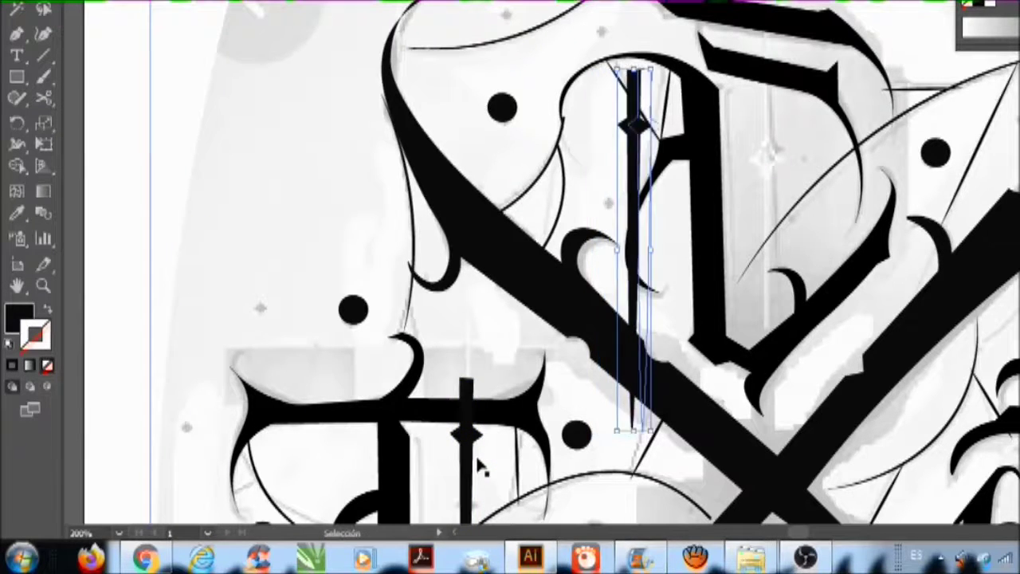
pyautogui.press('Up')
pyautogui.press('Up')
pyautogui.press('Up')
pyautogui.press('Up')
pyautogui.press('Up')
pyautogui.press('Up')
pyautogui.press('Up')
pyautogui.press('Up')
pyautogui.press('Up')
pyautogui.press('Up')
pyautogui.press('Up')
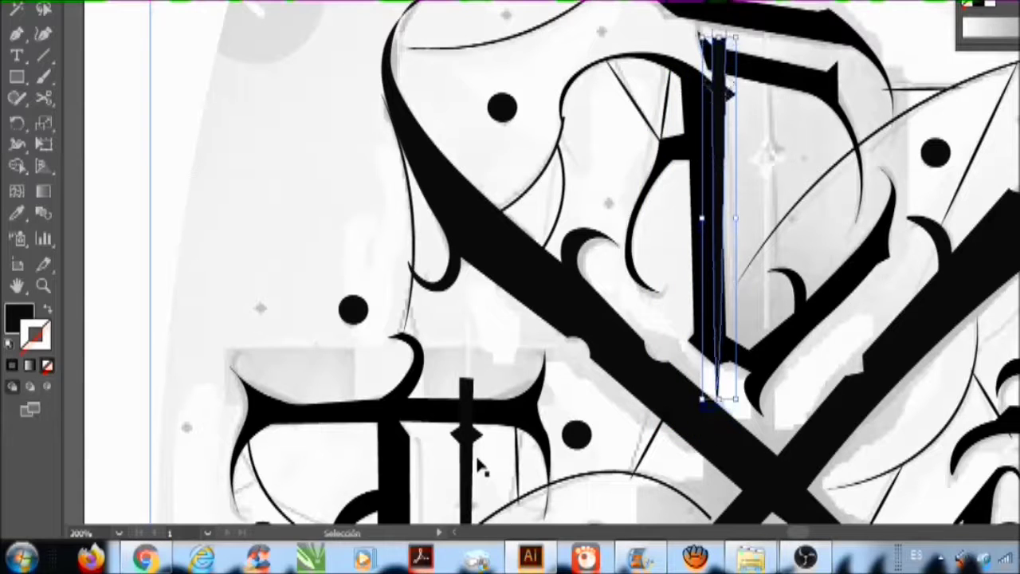
pyautogui.press('Right')
pyautogui.press('Right')
pyautogui.press('Right')
pyautogui.press('Right')
pyautogui.press('Right')
pyautogui.press('Right')
pyautogui.press('Right')
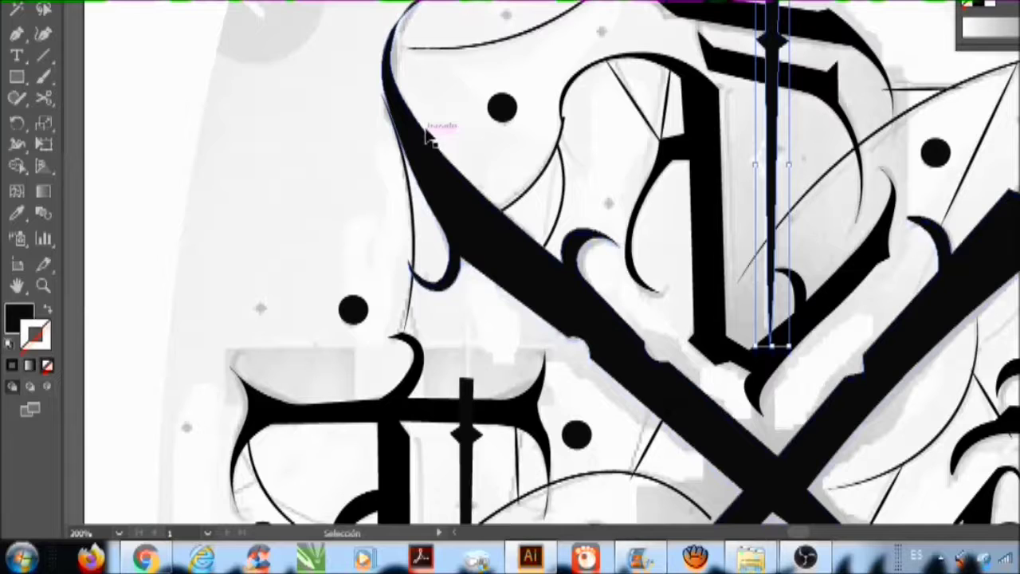
# Step: Stretch the upper-left corner of the central letter's inner bar into a thin point crossing the bar above, refining the anchors at its base
pyautogui.click(17, 286)
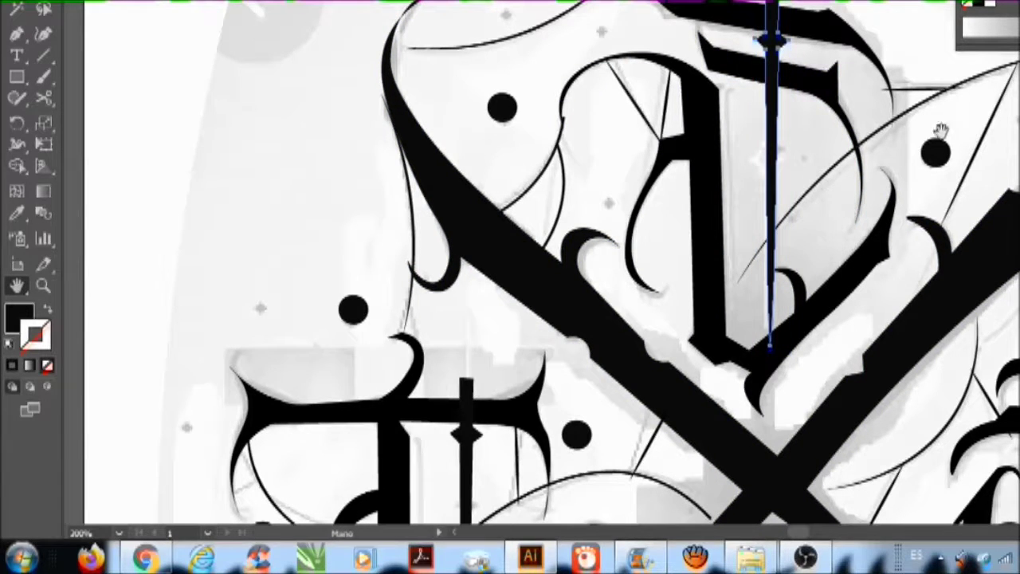
pyautogui.moveTo(921, 53); pyautogui.dragTo(993, 315)
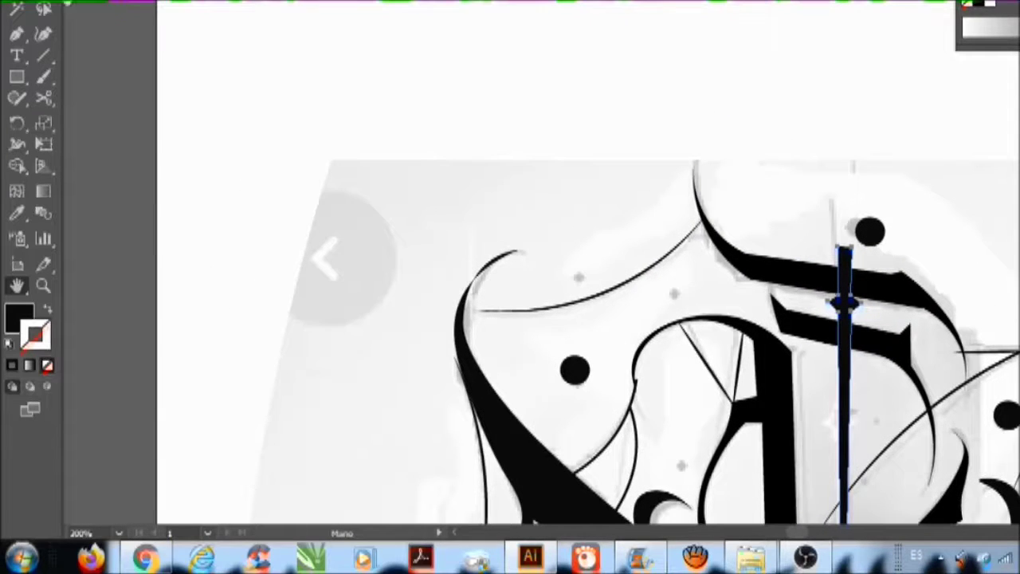
pyautogui.click(43, 34)
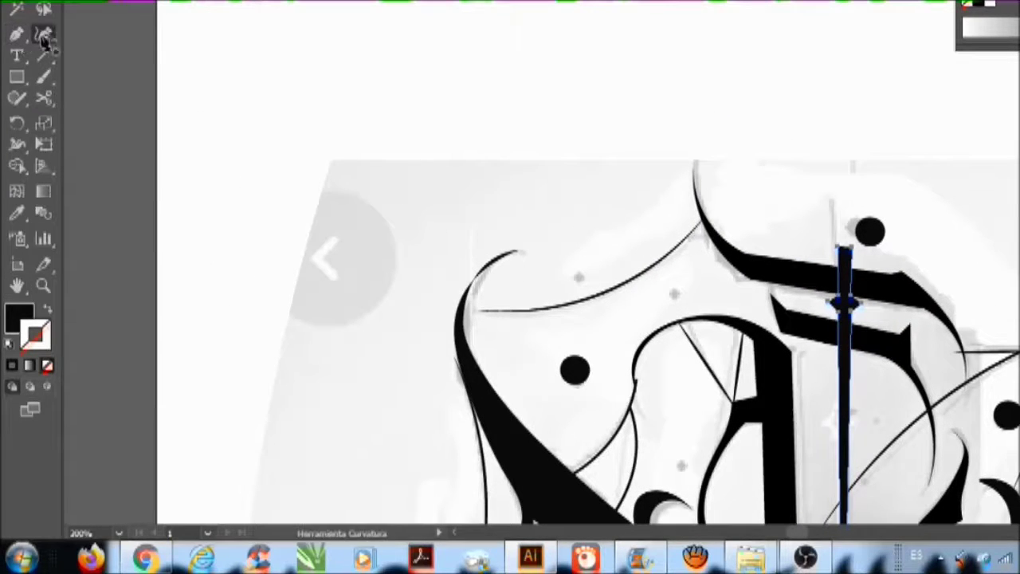
pyautogui.keyDown('ctrl'); pyautogui.click(783, 303); pyautogui.keyUp('ctrl')
pyautogui.hotkey('ctrl', 'z')
pyautogui.hotkey('ctrl', 'z')
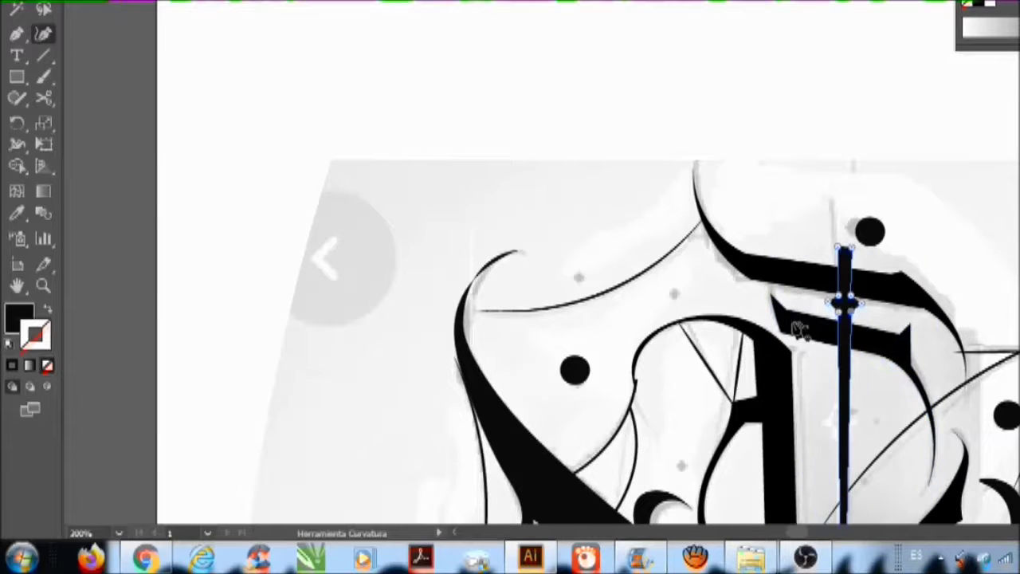
pyautogui.click(788, 317)
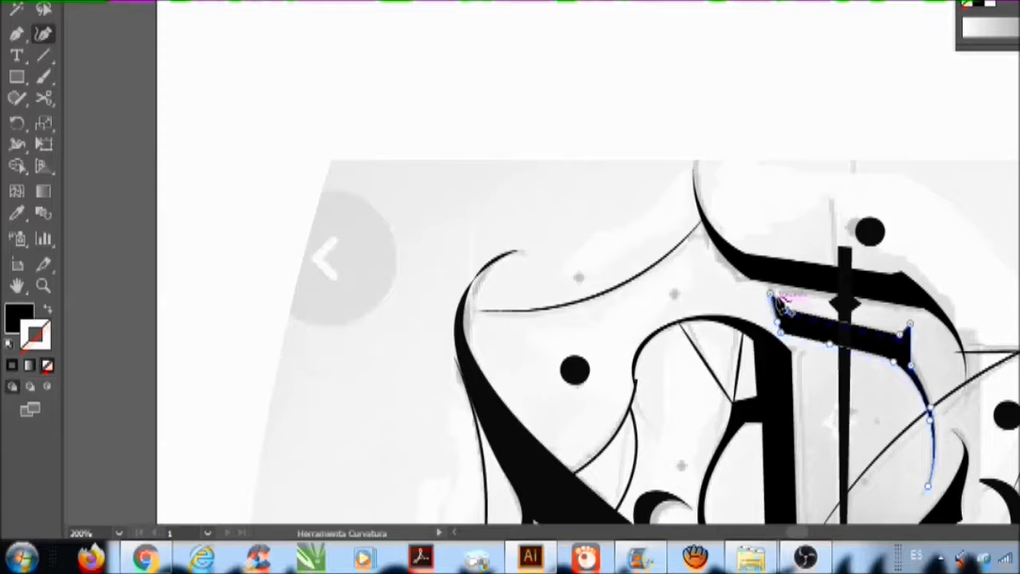
pyautogui.moveTo(772, 297)
pyautogui.mouseDown()
pyautogui.moveTo(747, 219)
pyautogui.moveTo(741, 233)
pyautogui.mouseUp()
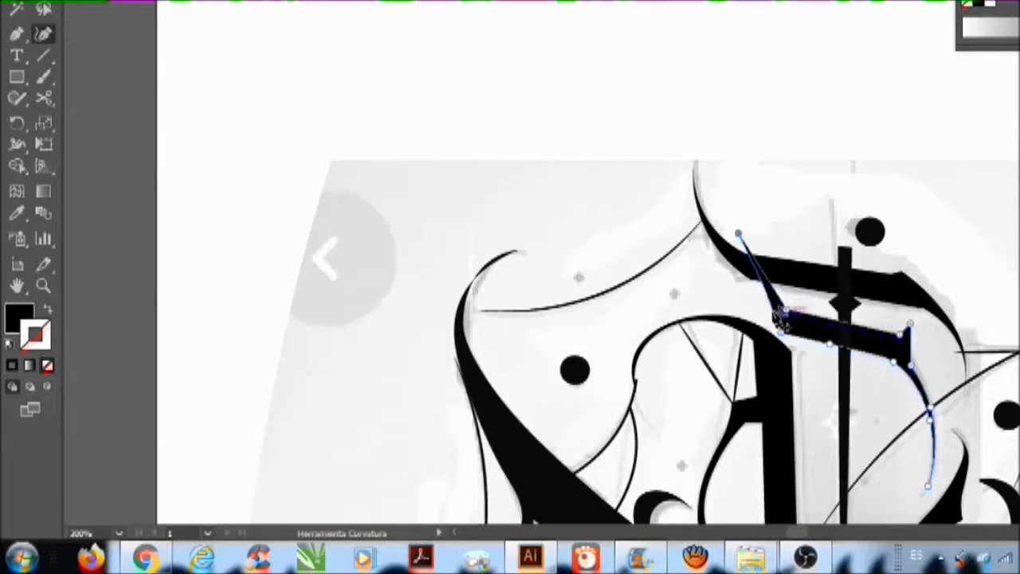
pyautogui.moveTo(779, 326)
pyautogui.mouseDown()
pyautogui.moveTo(768, 298)
pyautogui.moveTo(789, 315)
pyautogui.mouseUp()
pyautogui.hotkey('ctrl', 'z')
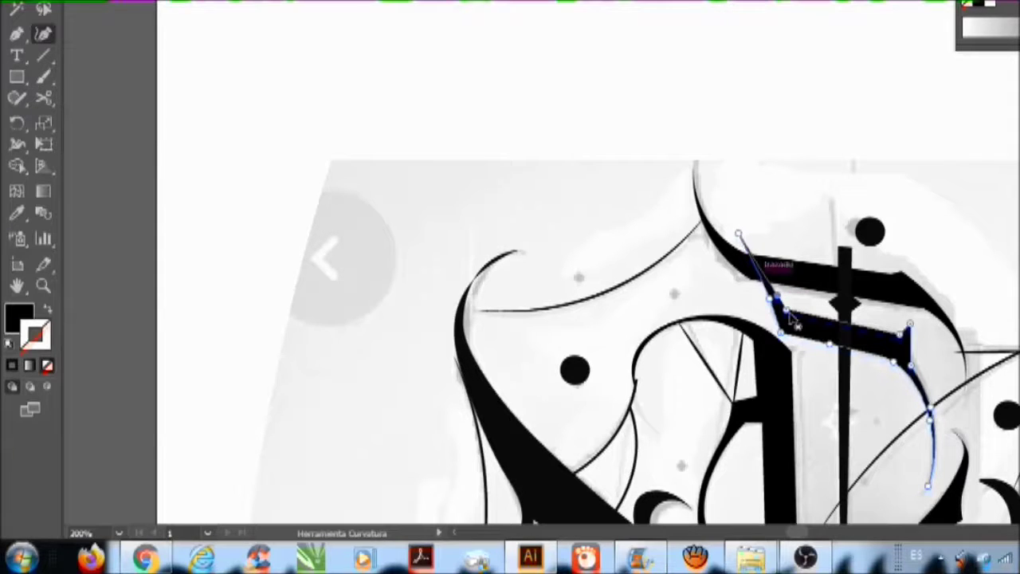
# Step: Thin the curled upper tip of the large diagonal stroke left of the central letter by shifting its outer anchor inward
pyautogui.click(781, 198)
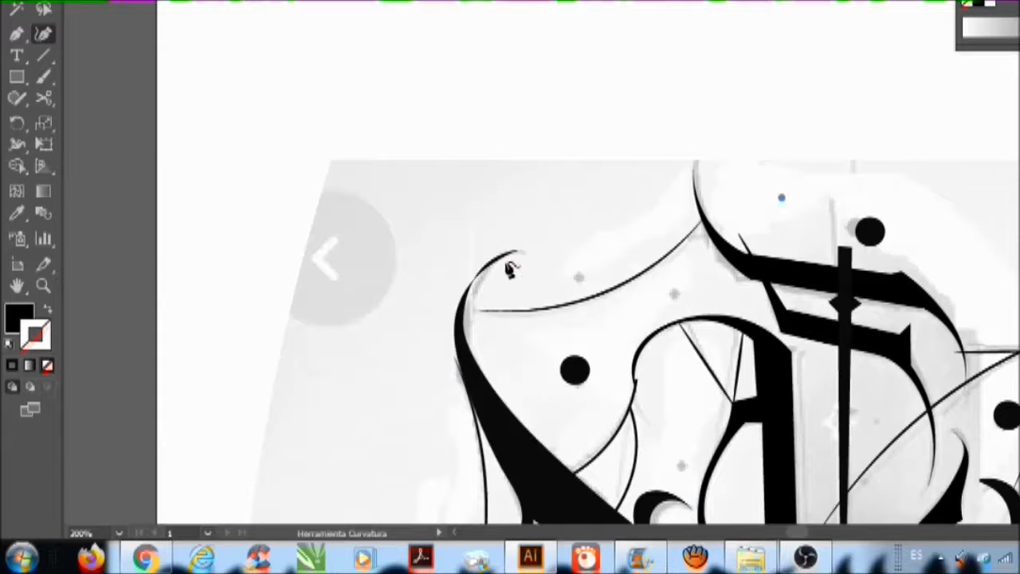
pyautogui.click(510, 263)
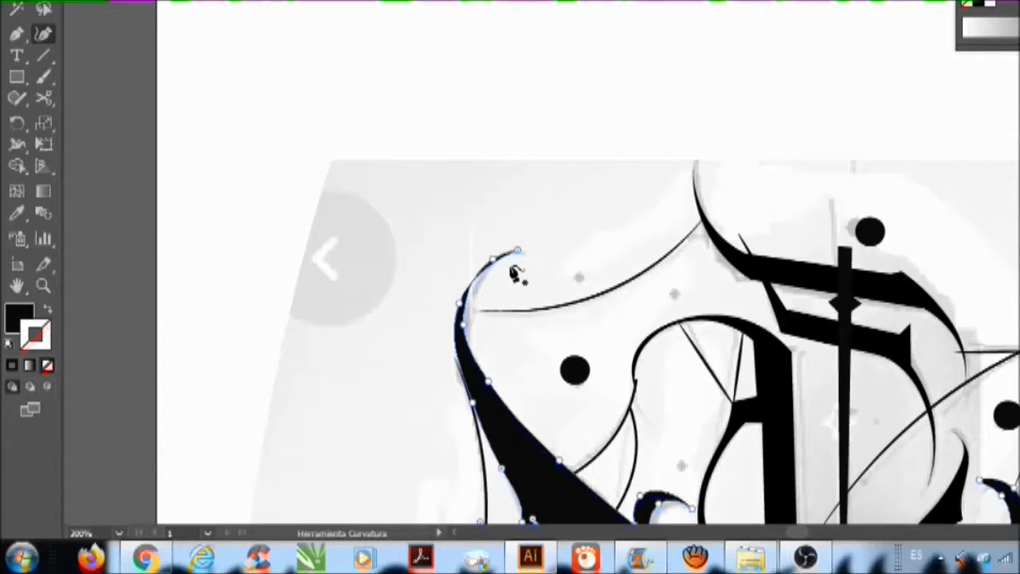
pyautogui.moveTo(500, 268); pyautogui.dragTo(490, 267)
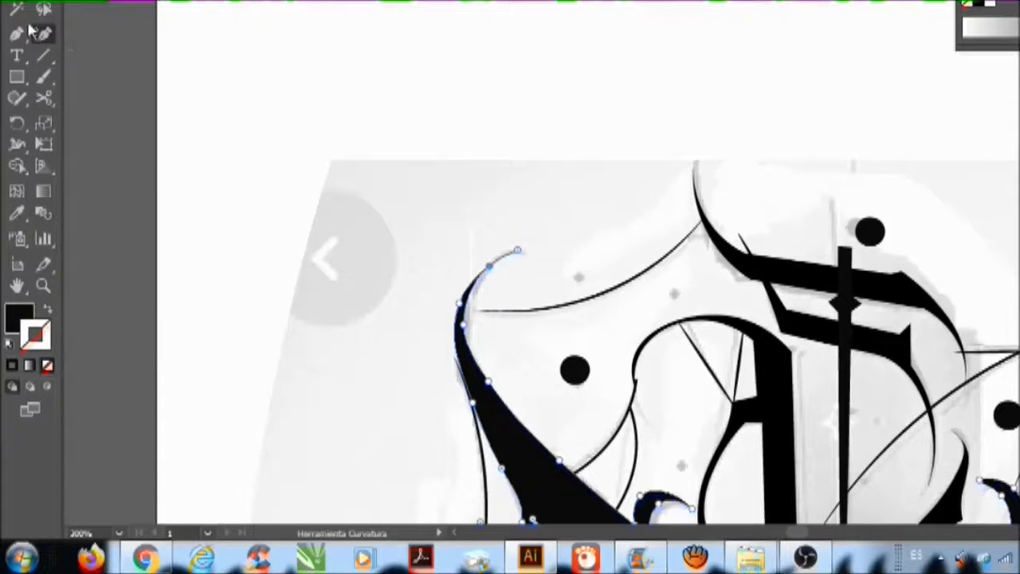
pyautogui.press('v')
pyautogui.click(385, 140)
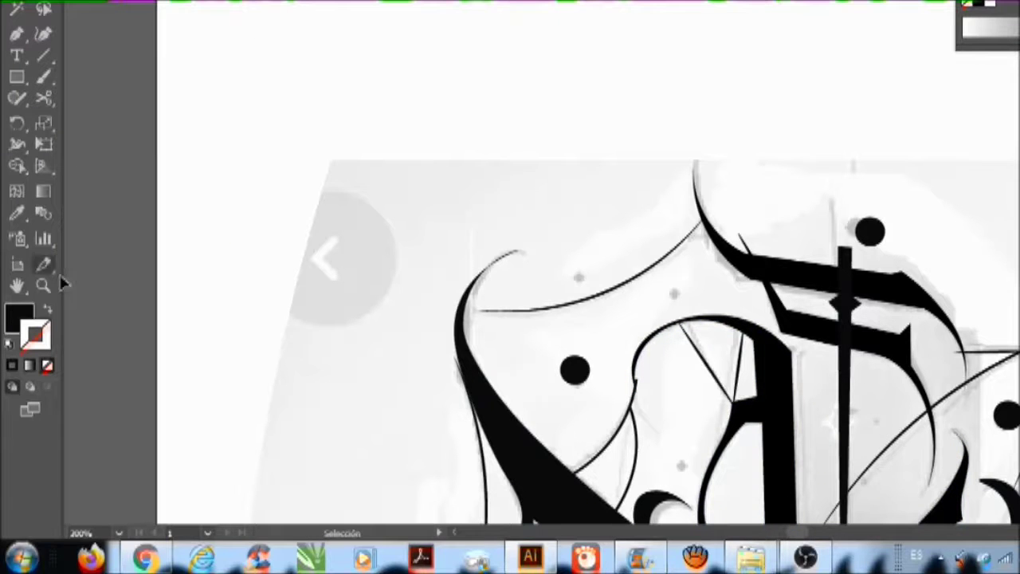
# Step: Thin the curled tip of the diagonal stroke right of the central letter and shift the anchors along its outer edge inward
pyautogui.click(17, 287)
pyautogui.moveTo(991, 297); pyautogui.dragTo(648, 305)
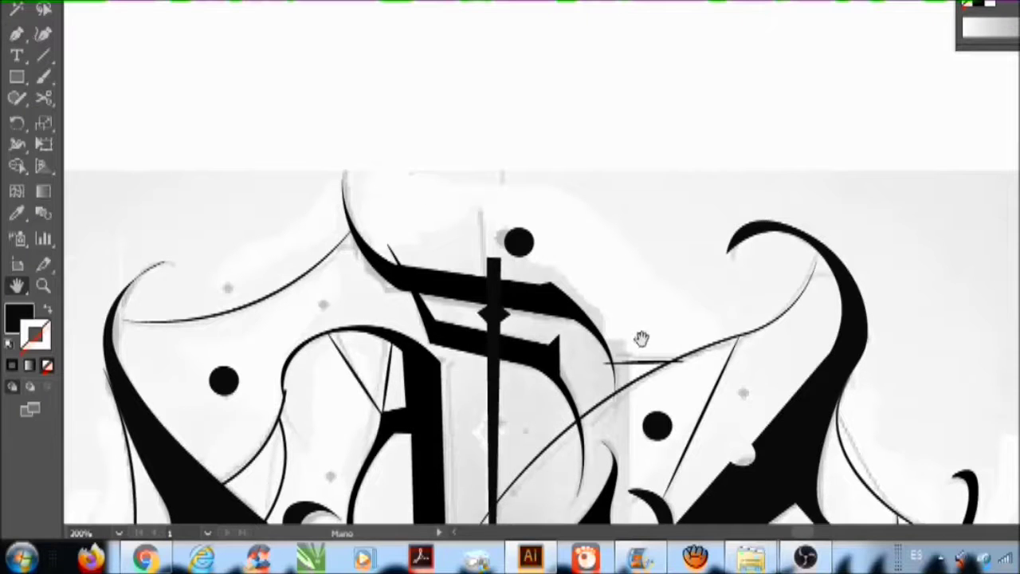
pyautogui.moveTo(638, 291); pyautogui.dragTo(526, 290)
pyautogui.click(43, 33)
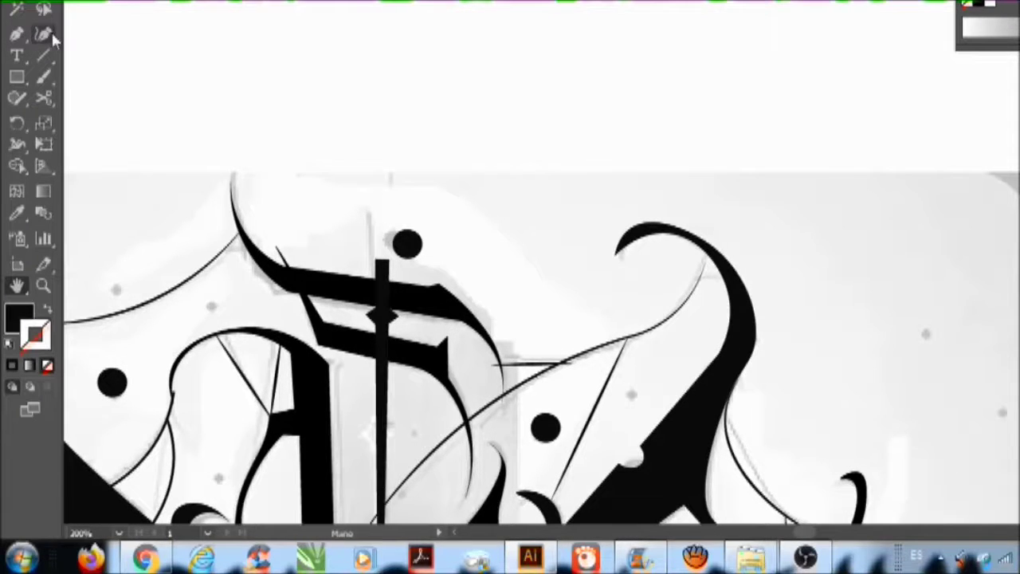
pyautogui.click(644, 244)
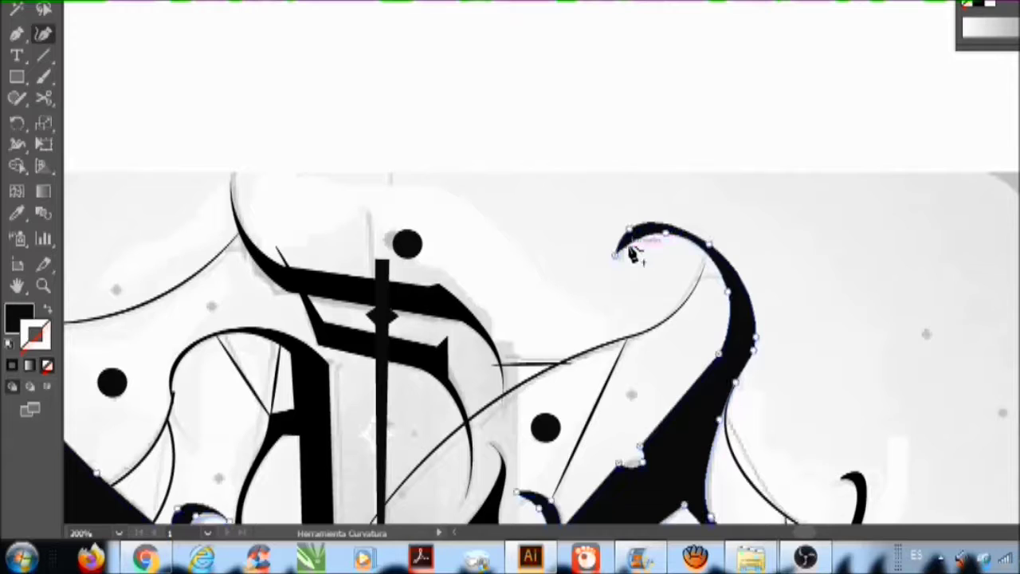
pyautogui.moveTo(630, 229); pyautogui.dragTo(665, 232)
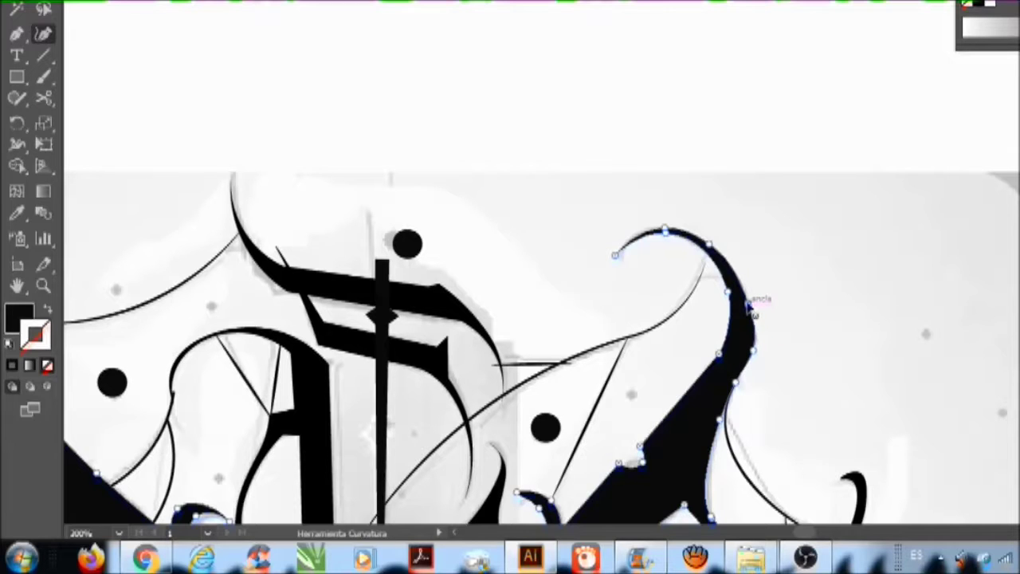
pyautogui.moveTo(747, 305); pyautogui.dragTo(750, 297)
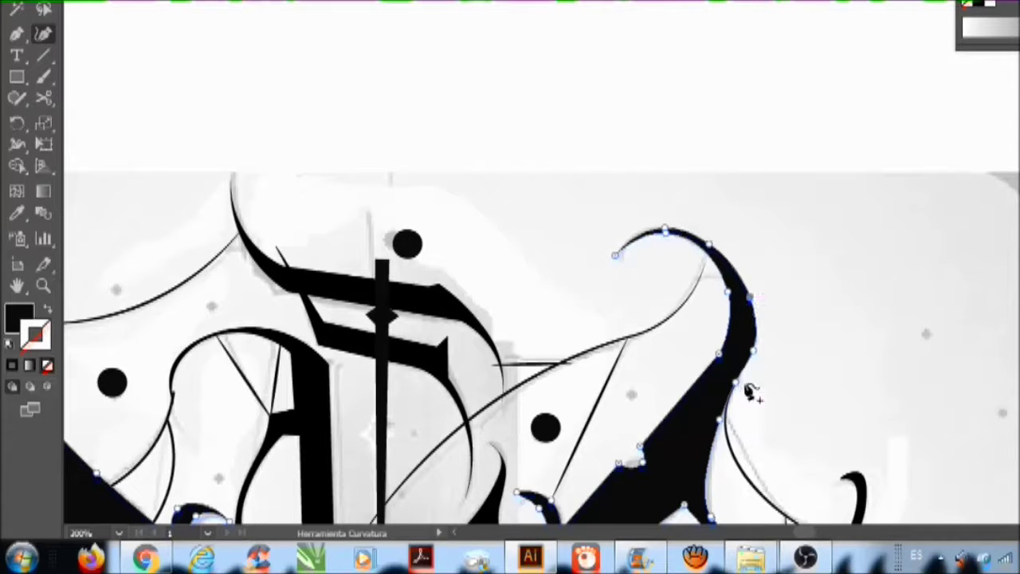
pyautogui.moveTo(753, 352); pyautogui.dragTo(748, 346)
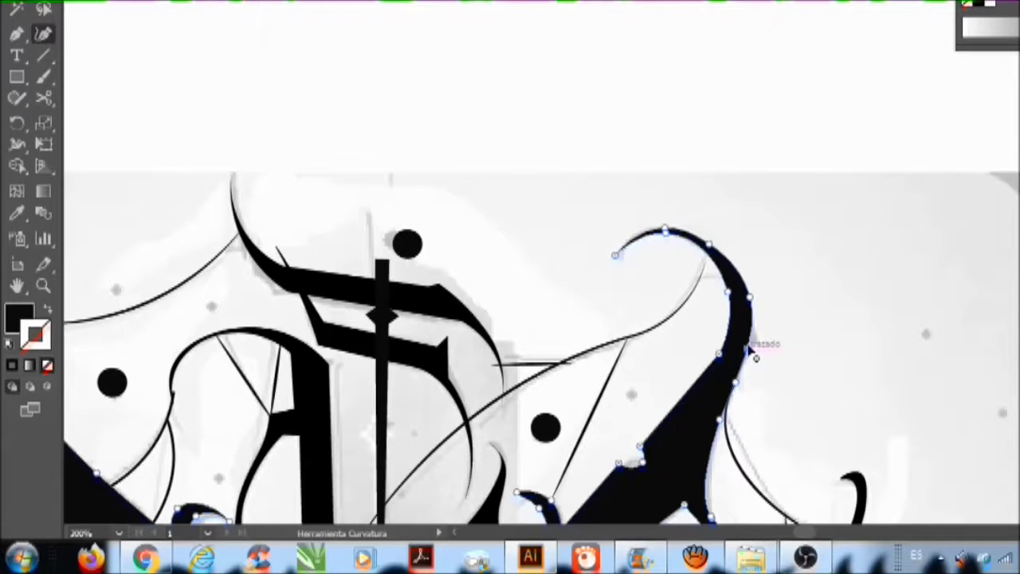
# Step: Select the anchor on the outer bend of that curl with Direct Selection and shift it slightly downward
pyautogui.click(43, 285)
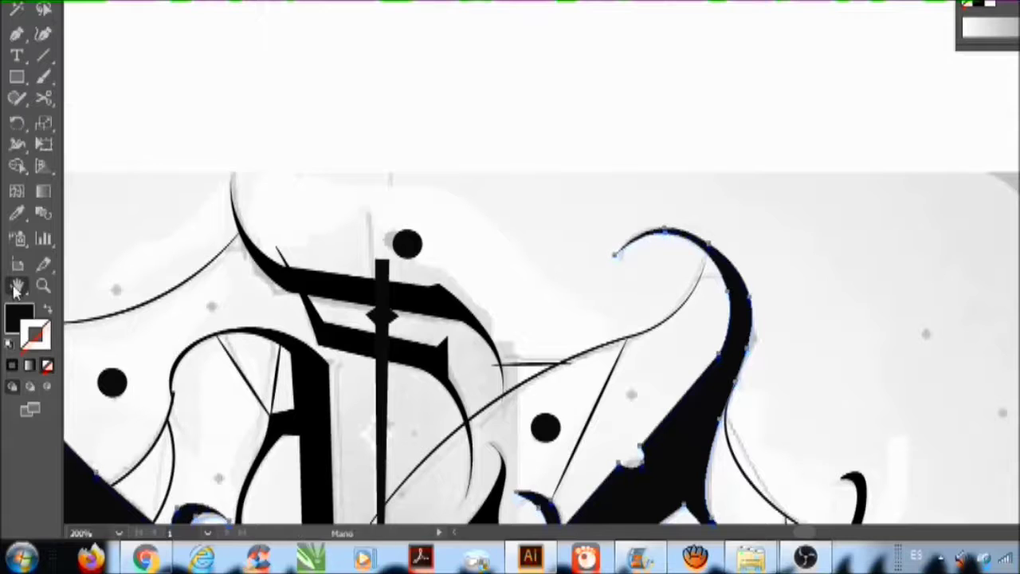
pyautogui.keyDown('alt'); pyautogui.click(505, 429); pyautogui.keyUp('alt')
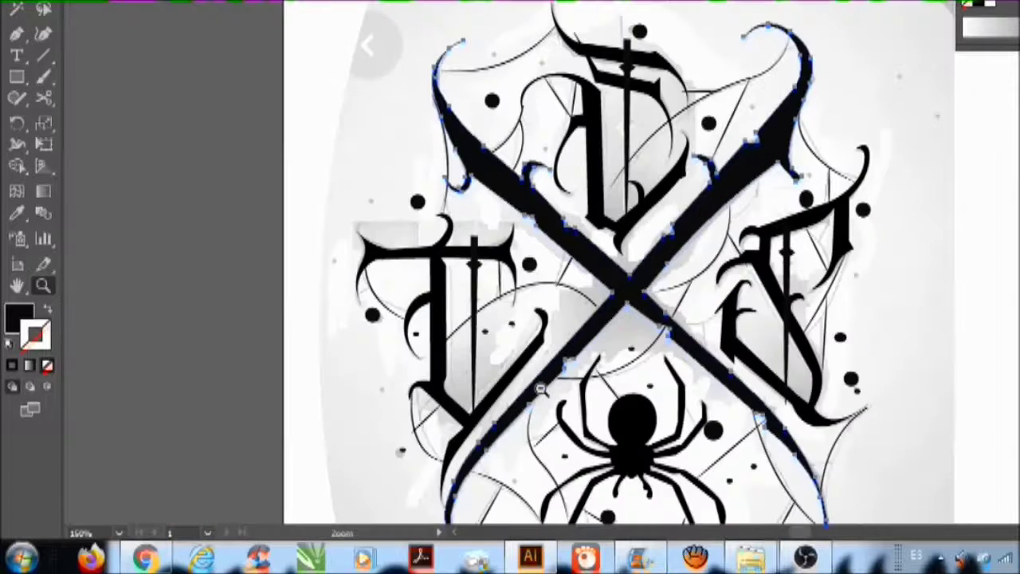
pyautogui.click(44, 8)
pyautogui.click(255, 144)
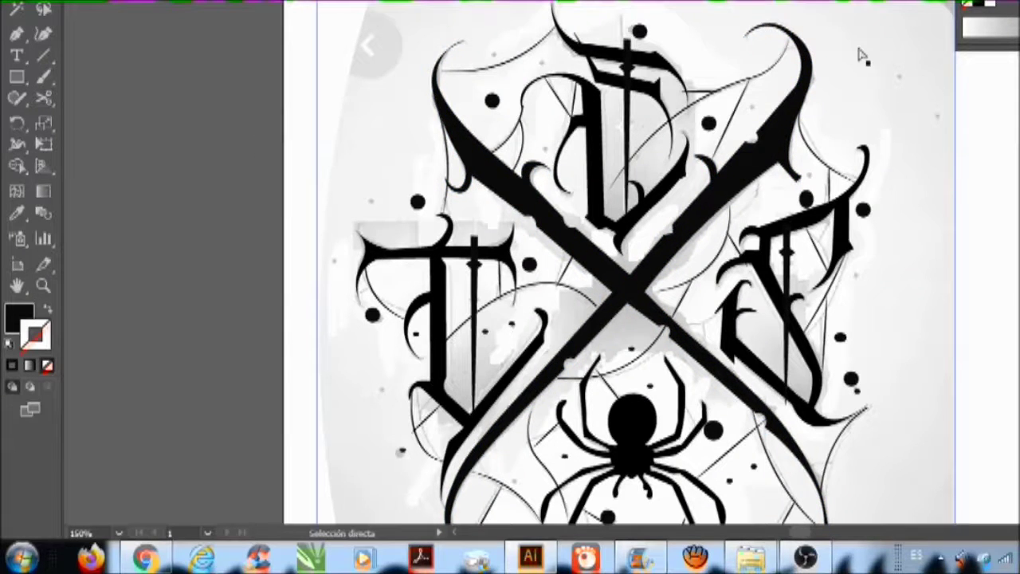
pyautogui.click(810, 61)
pyautogui.moveTo(810, 61)
pyautogui.mouseDown()
pyautogui.moveTo(821, 67)
pyautogui.moveTo(812, 70)
pyautogui.mouseUp()
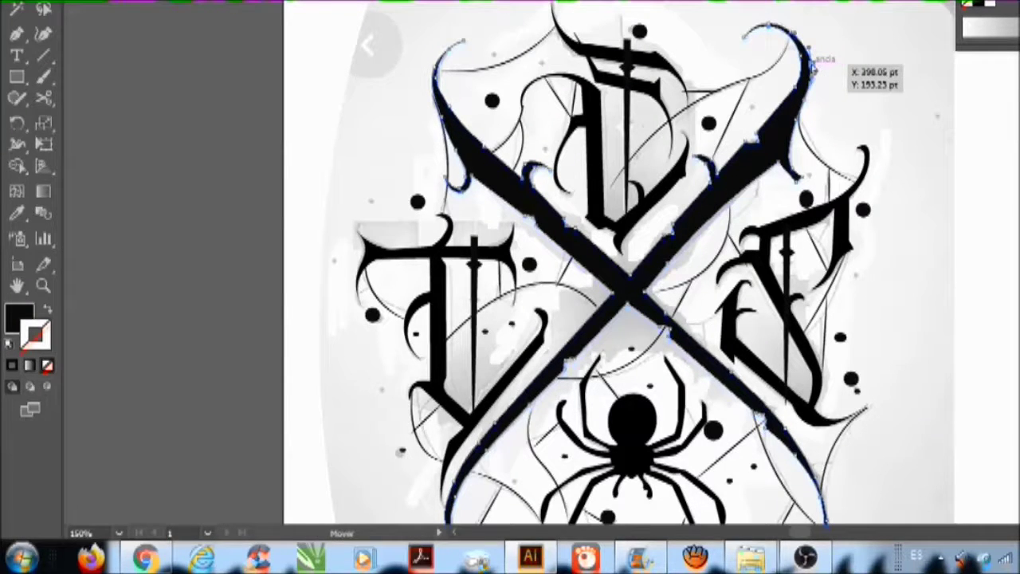
# Step: Try deleting the outer-bend anchor of the upper-right curl, and undo the deletion
pyautogui.press('Delete')
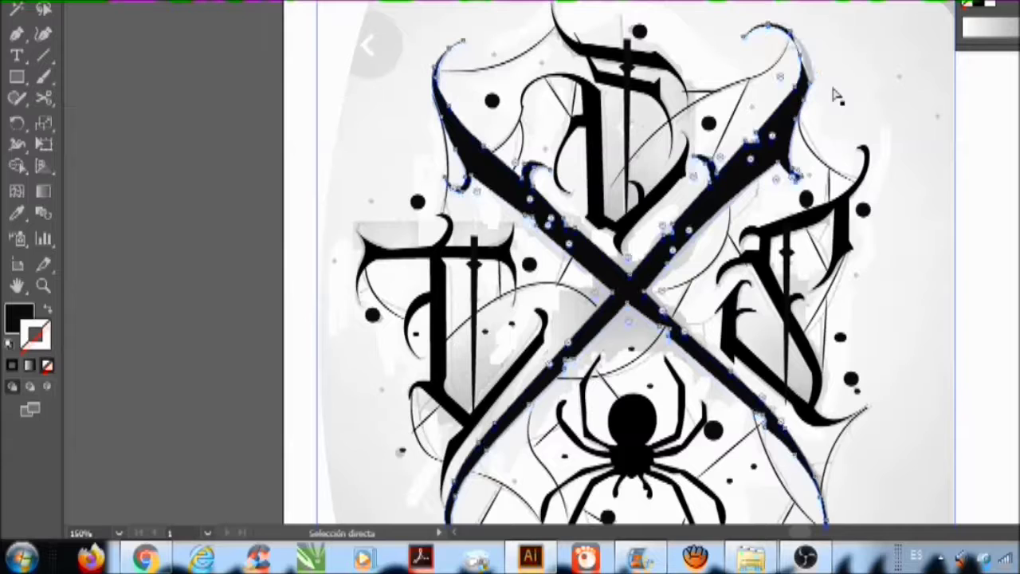
pyautogui.hotkey('ctrl', 'z')
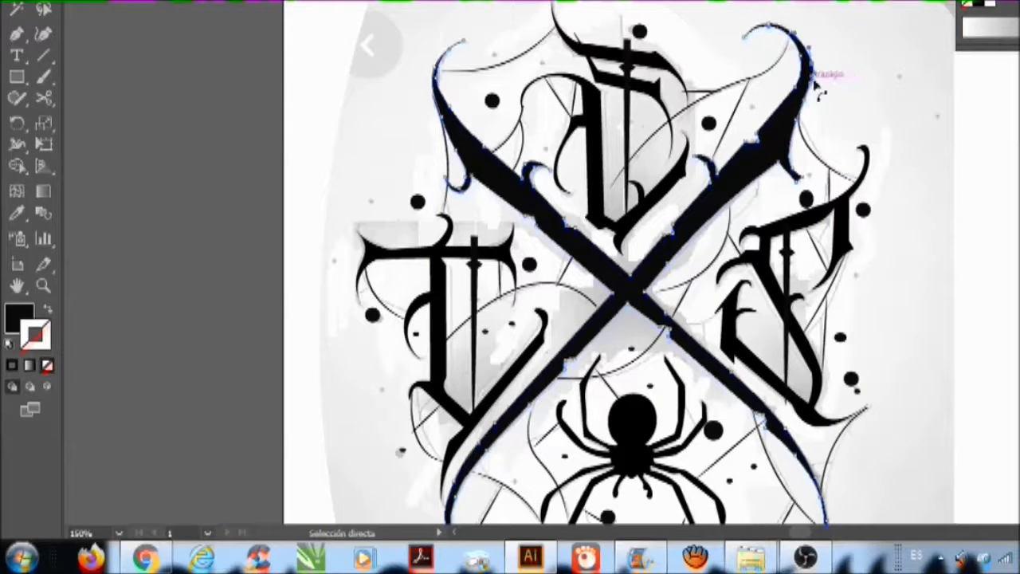
pyautogui.click(815, 86)
pyautogui.press('v')
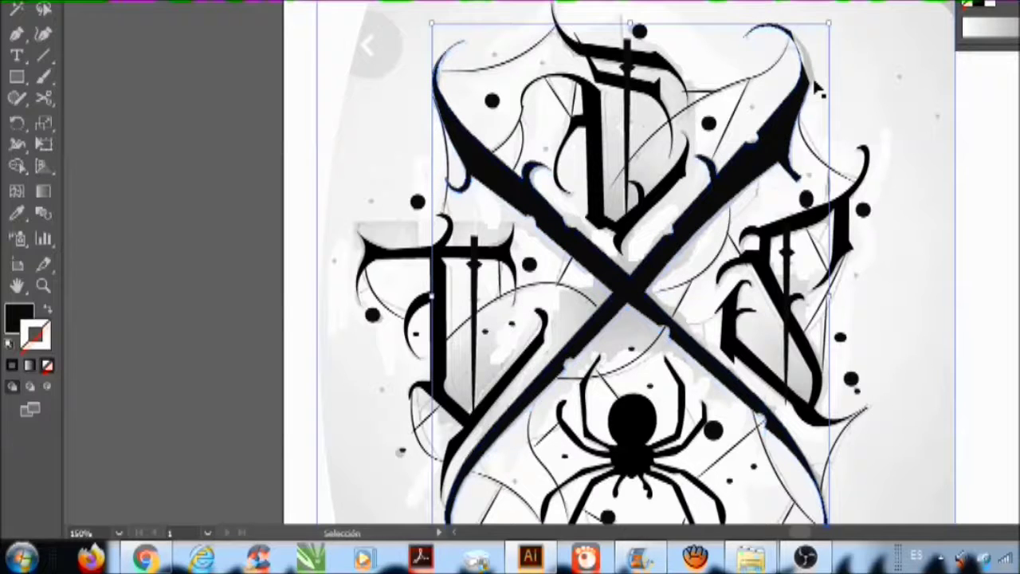
pyautogui.press('a')
# Step: Nudge the outer-bend anchor of the upper-right curl inward to slim the stroke, and deselect the shape
pyautogui.moveTo(812, 71); pyautogui.dragTo(802, 67)
pyautogui.moveTo(803, 66); pyautogui.dragTo(808, 67)
pyautogui.click(843, 112)
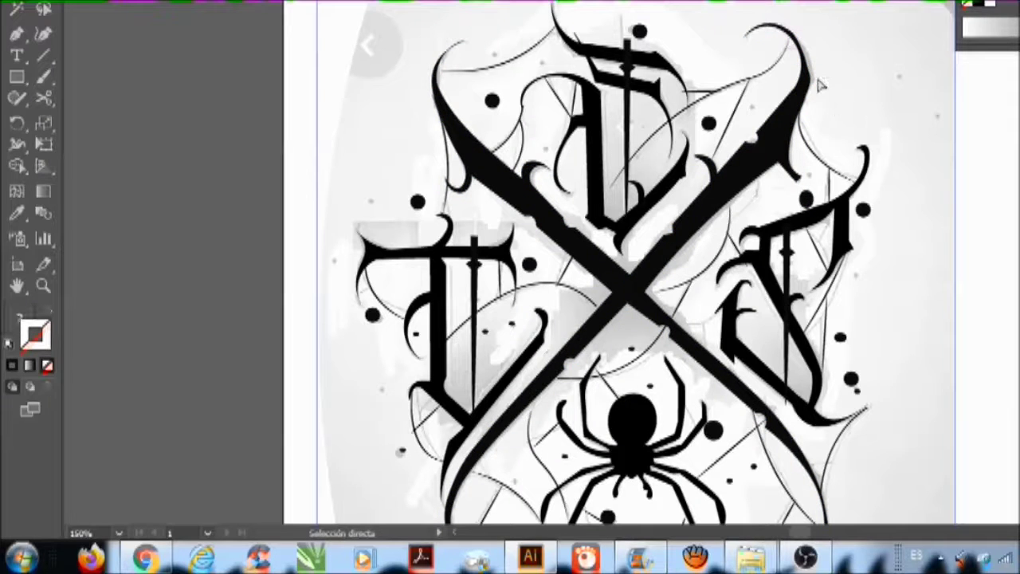
pyautogui.click(813, 80)
pyautogui.moveTo(808, 67); pyautogui.dragTo(808, 69)
pyautogui.click(884, 193)
# Step: Smooth the outer edge of the upper-right curl with the Curvature tool, removing surplus anchors and repositioning the two along the bend
pyautogui.click(845, 128)
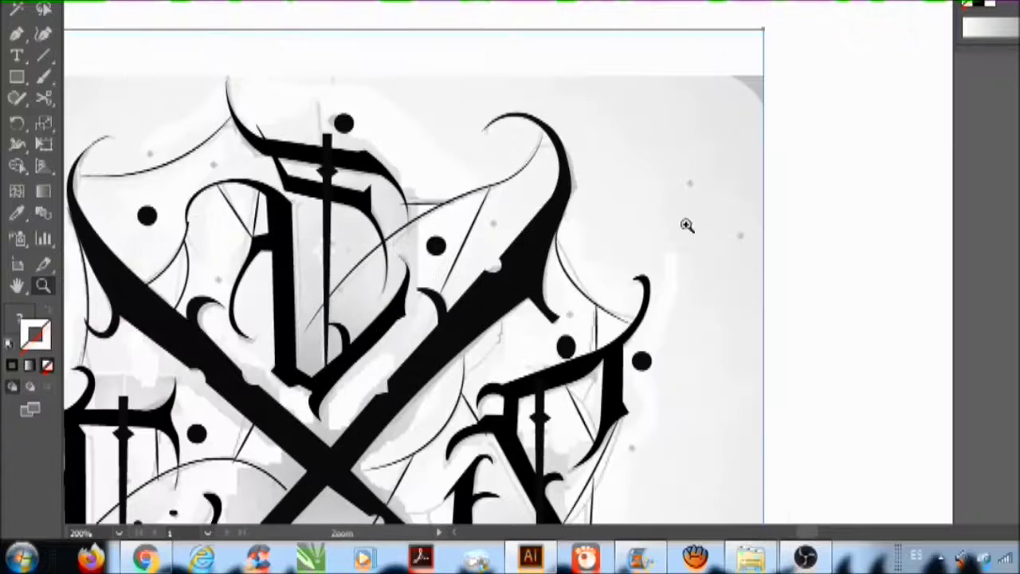
pyautogui.click(555, 269)
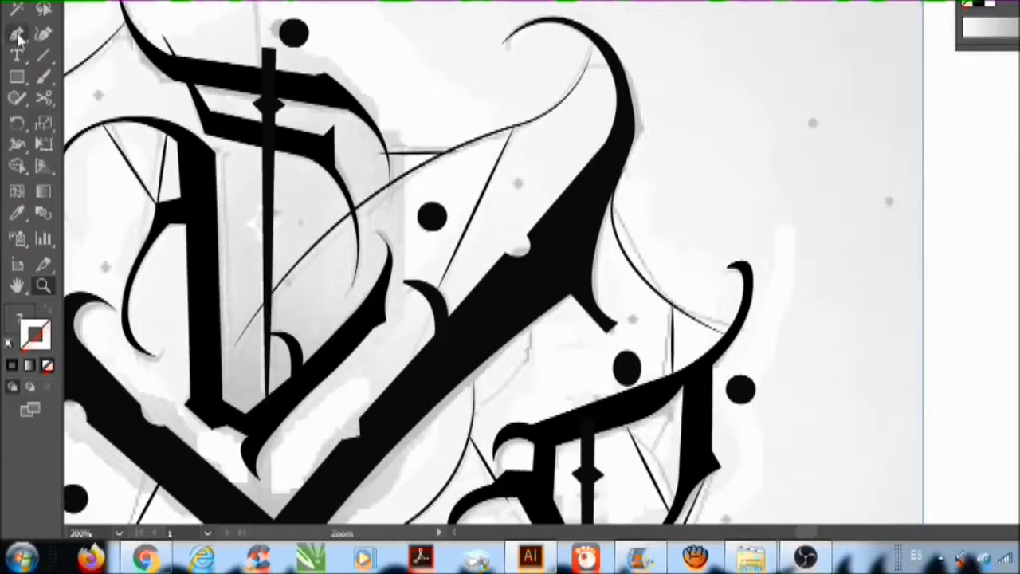
pyautogui.click(43, 33)
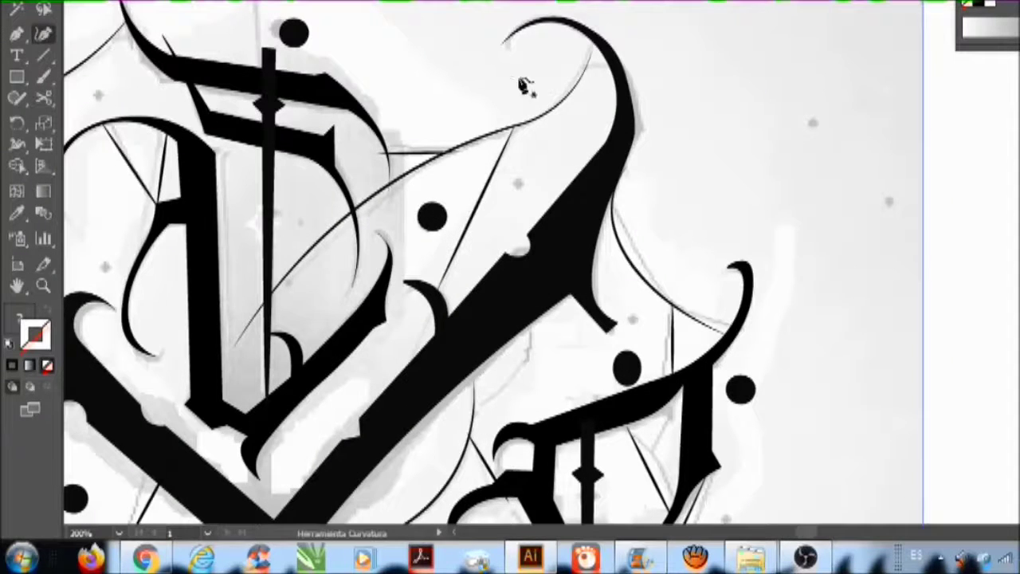
pyautogui.click(638, 152)
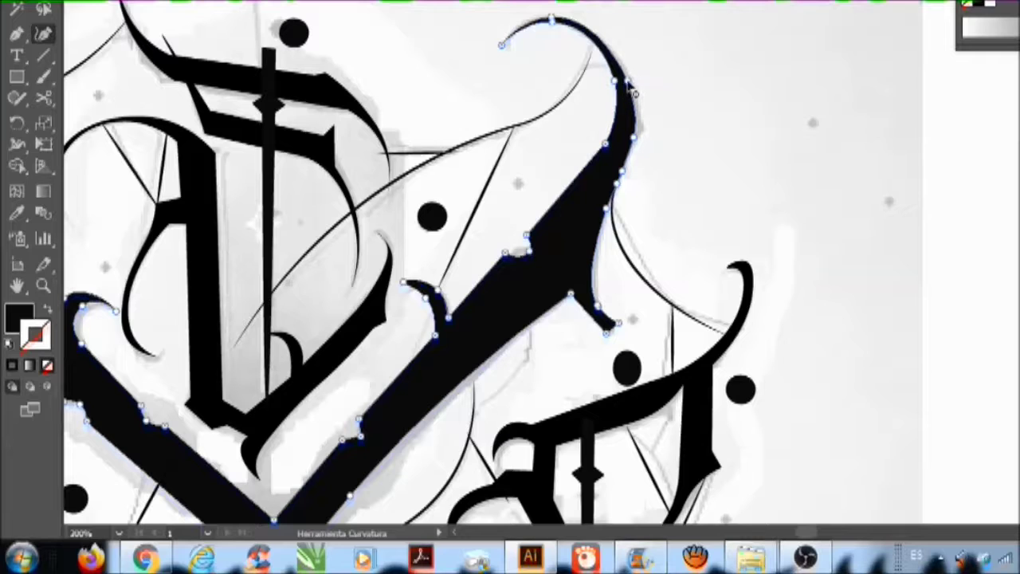
pyautogui.moveTo(630, 80); pyautogui.dragTo(632, 79)
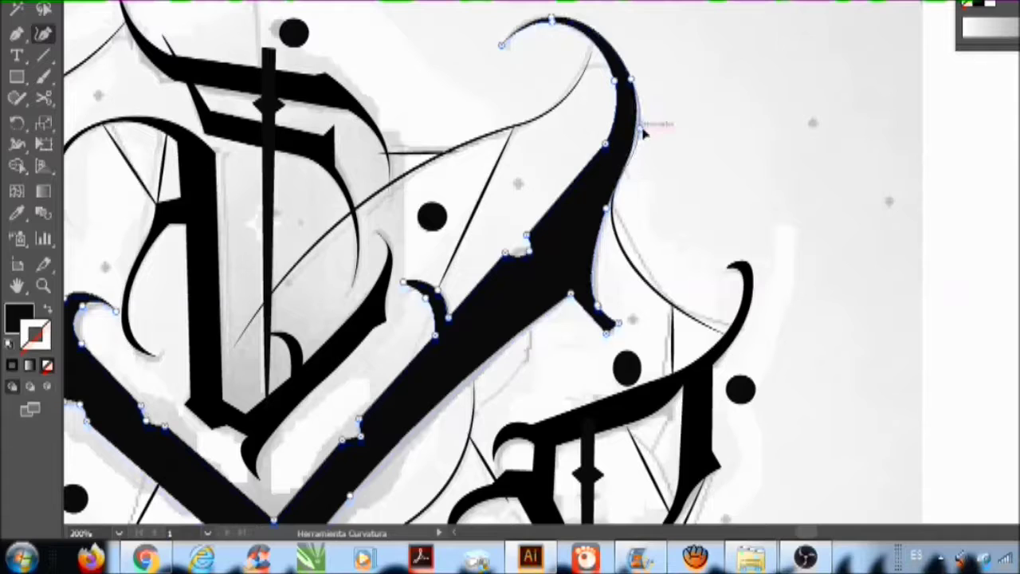
pyautogui.moveTo(641, 130)
pyautogui.mouseDown()
pyautogui.moveTo(633, 117)
pyautogui.moveTo(638, 138)
pyautogui.mouseUp()
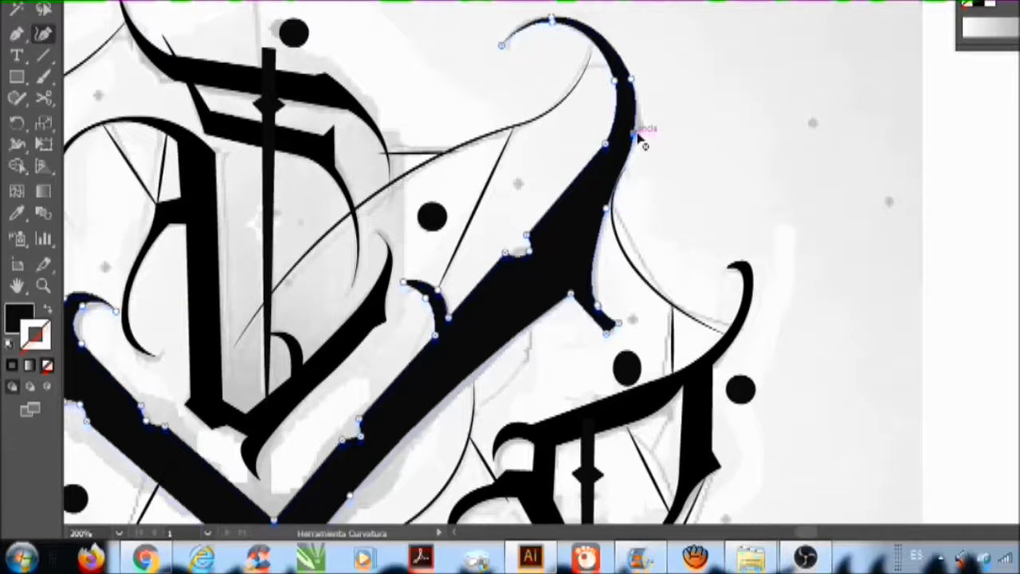
pyautogui.moveTo(631, 80); pyautogui.dragTo(627, 83)
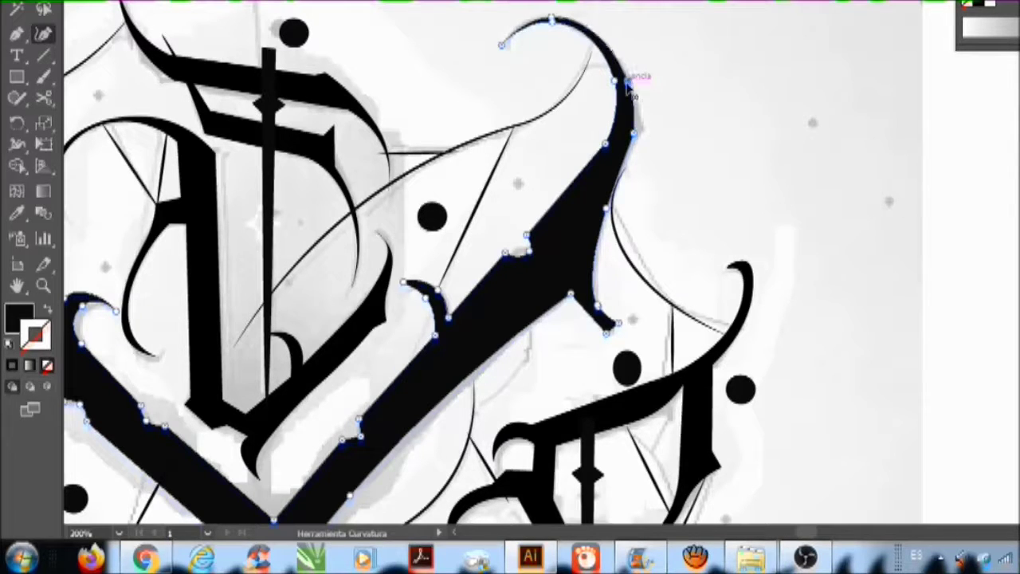
pyautogui.click(692, 166)
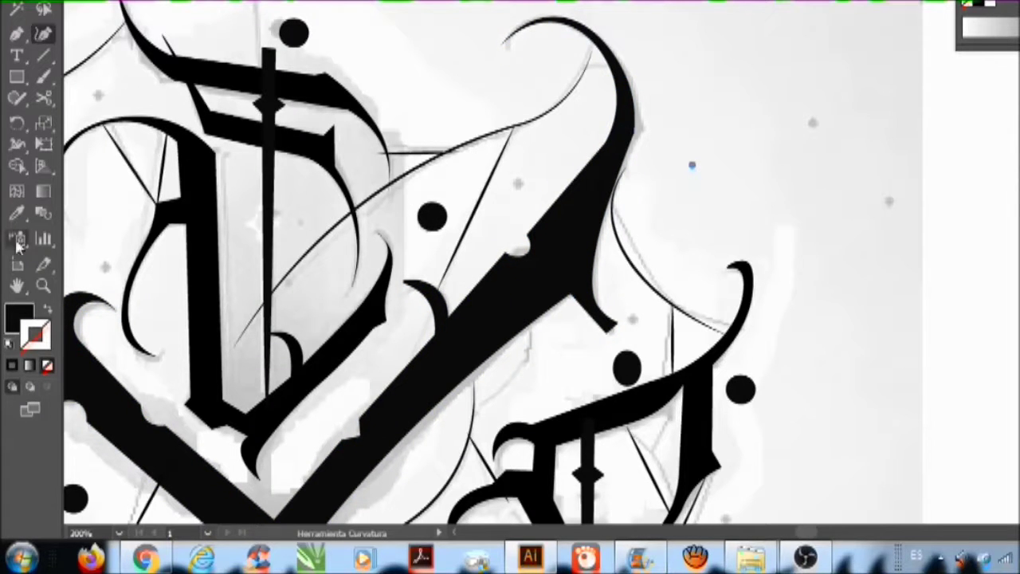
# Step: Reshape the blunt spur below the upper-right curl into a thin curved point by moving its end and inner anchors
pyautogui.click(16, 286)
pyautogui.click(43, 287)
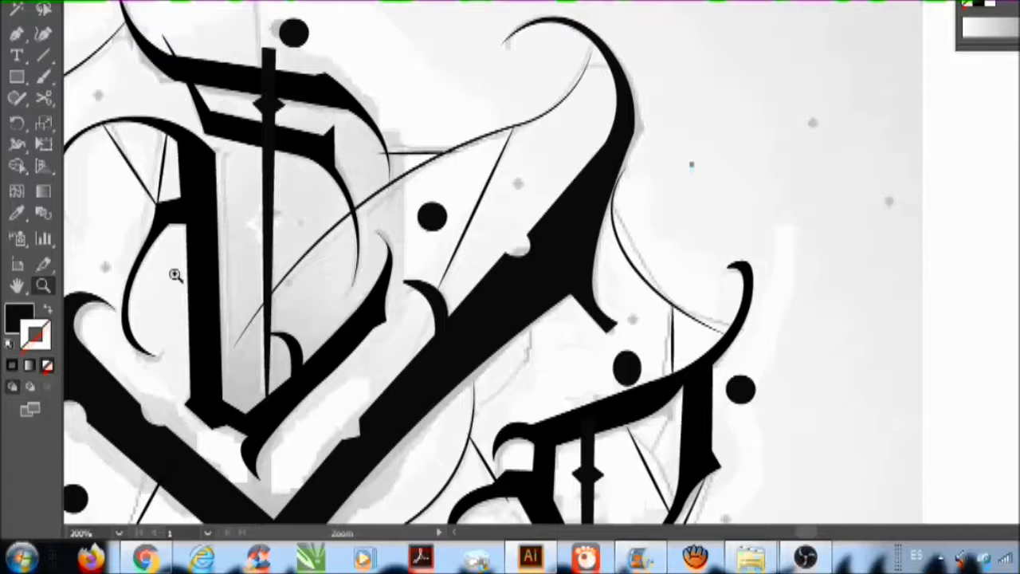
pyautogui.click(43, 34)
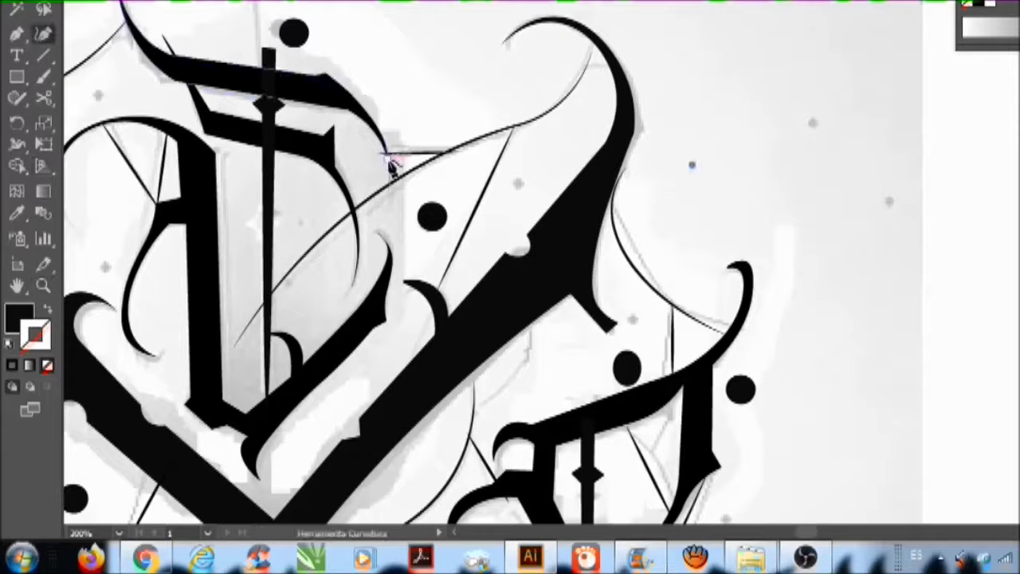
pyautogui.click(612, 332)
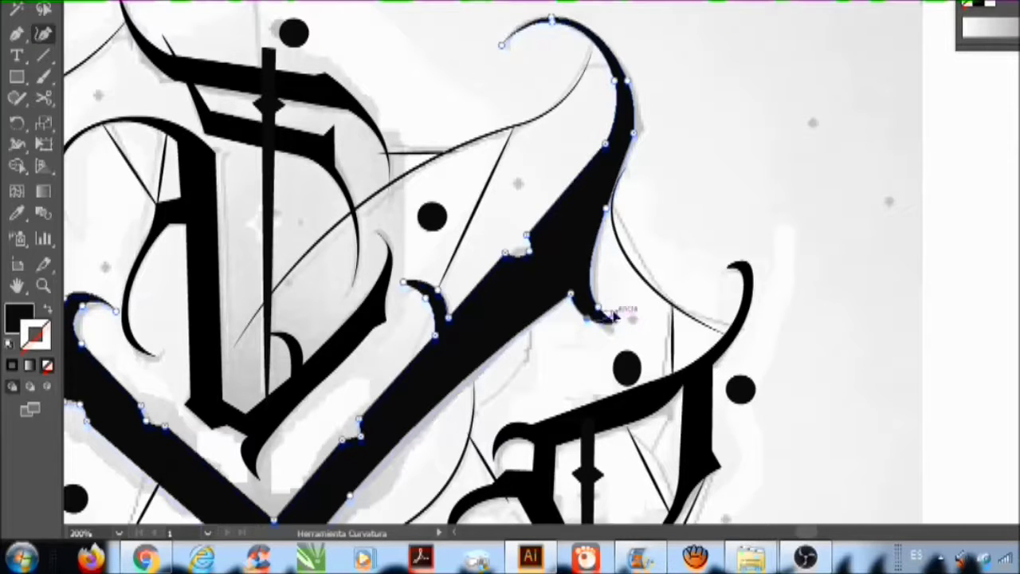
pyautogui.moveTo(599, 308)
pyautogui.mouseDown()
pyautogui.moveTo(589, 306)
pyautogui.moveTo(622, 316)
pyautogui.mouseUp()
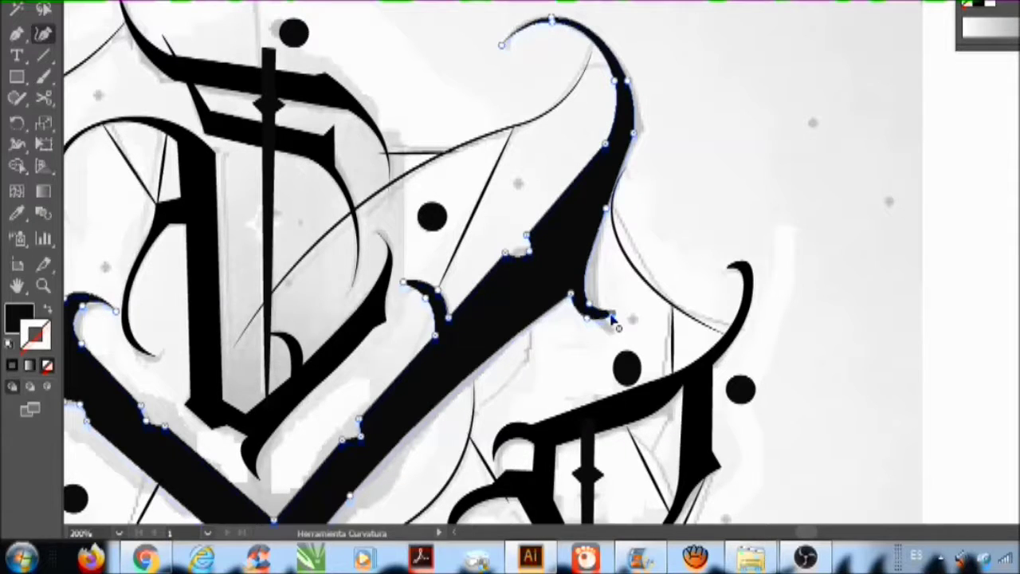
pyautogui.moveTo(589, 305); pyautogui.dragTo(595, 314)
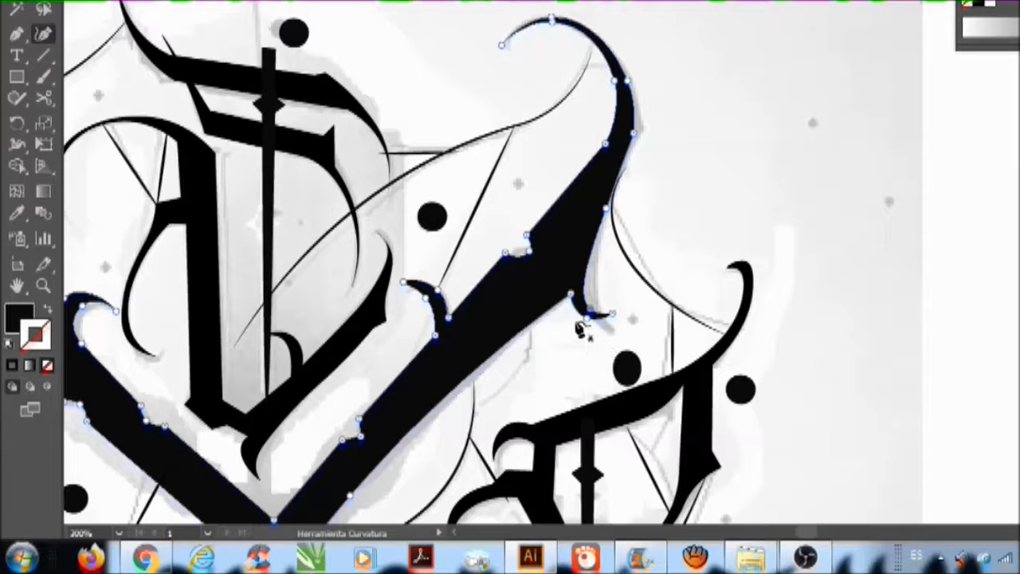
pyautogui.keyDown('ctrl'); pyautogui.click(585, 366); pyautogui.keyUp('ctrl')
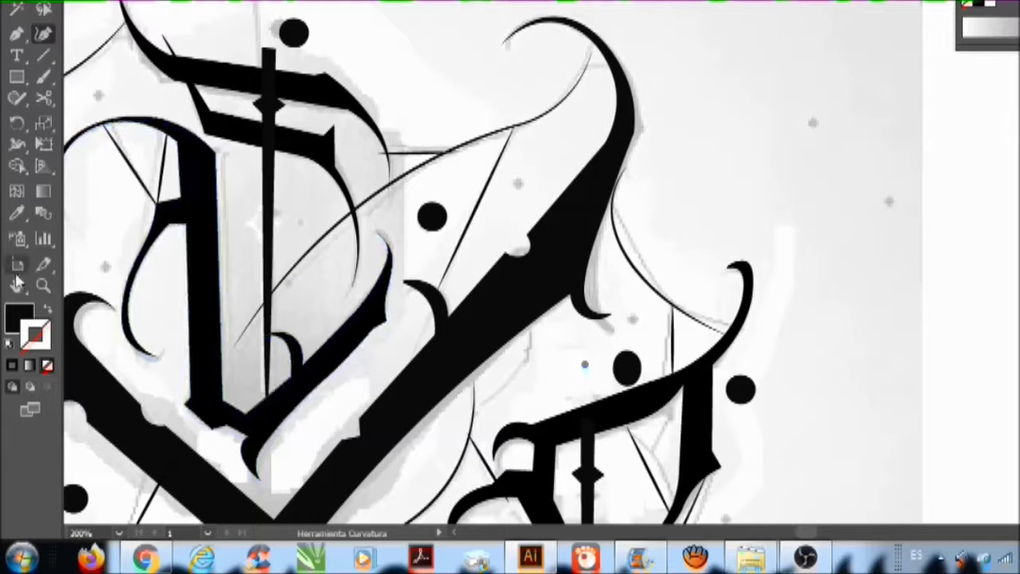
# Step: Slim the tip of the X's lower-left curl by moving its outer-bend anchor inward with the Curvature tool
pyautogui.click(43, 288)
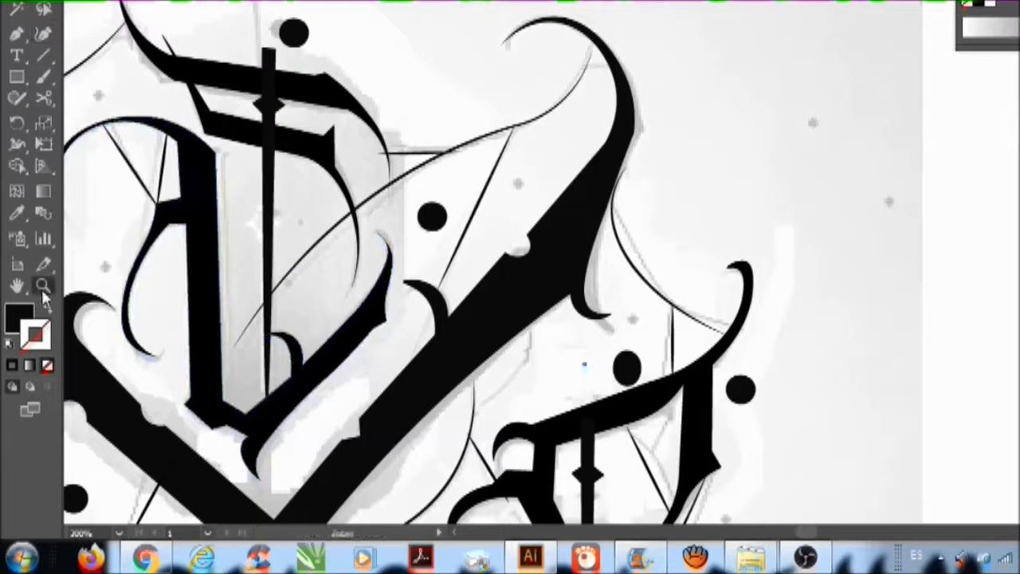
pyautogui.keyDown('alt'); pyautogui.click(404, 327); pyautogui.keyUp('alt')
pyautogui.keyDown('alt'); pyautogui.click(682, 451); pyautogui.keyUp('alt')
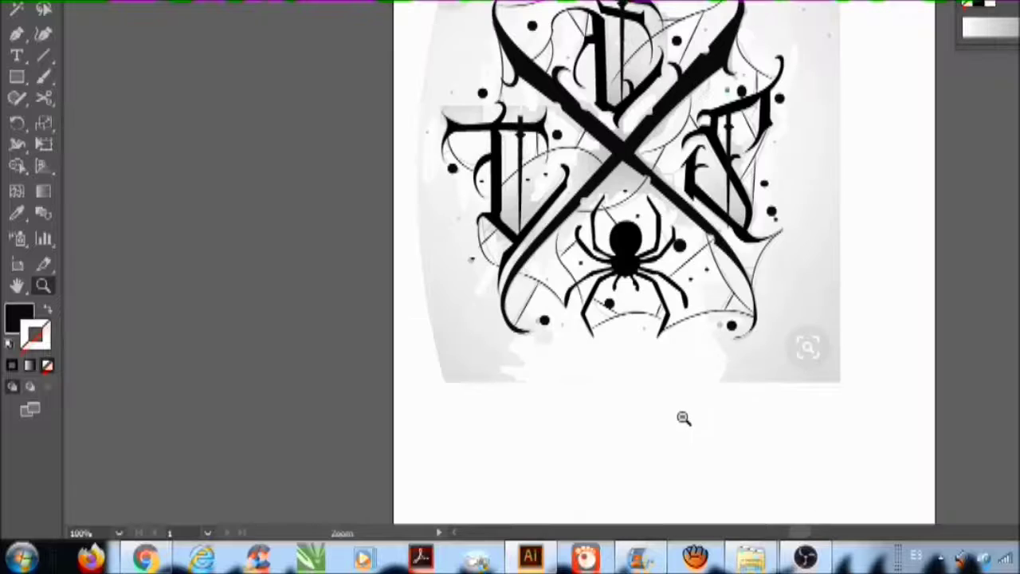
pyautogui.rightClick(565, 342)
pyautogui.rightClick(533, 328)
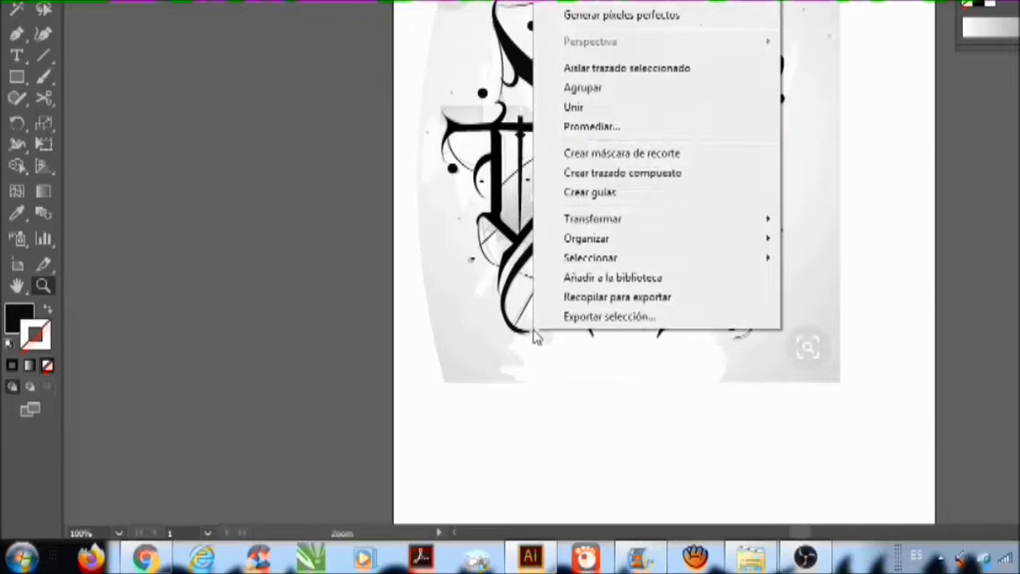
pyautogui.click(45, 291)
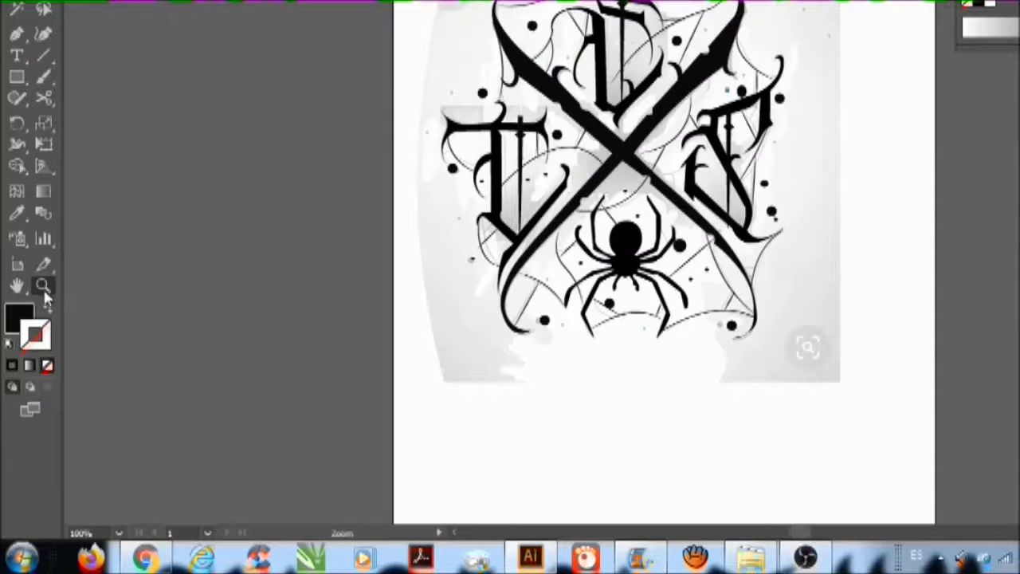
pyautogui.click(536, 331)
pyautogui.click(595, 251)
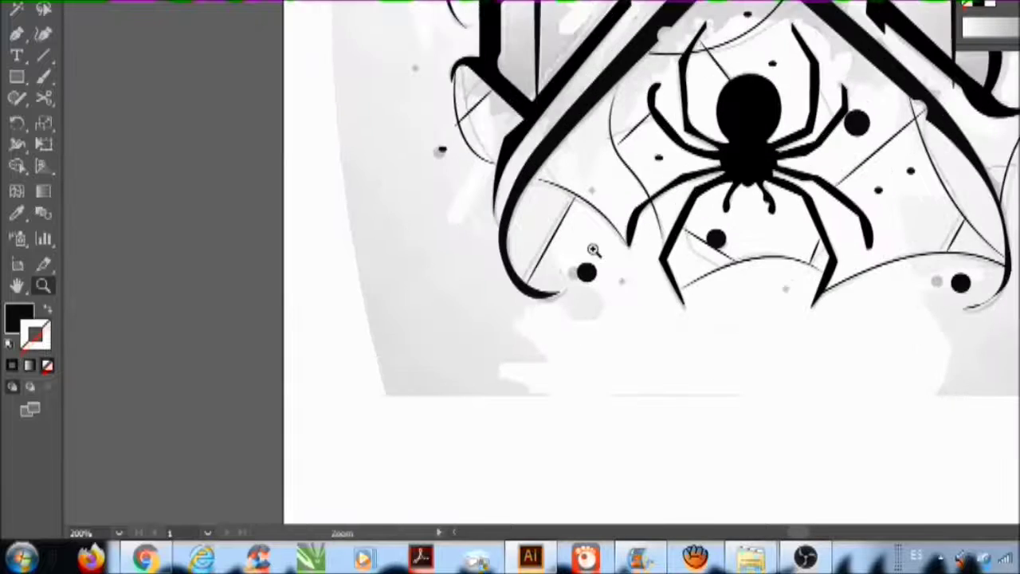
pyautogui.click(545, 304)
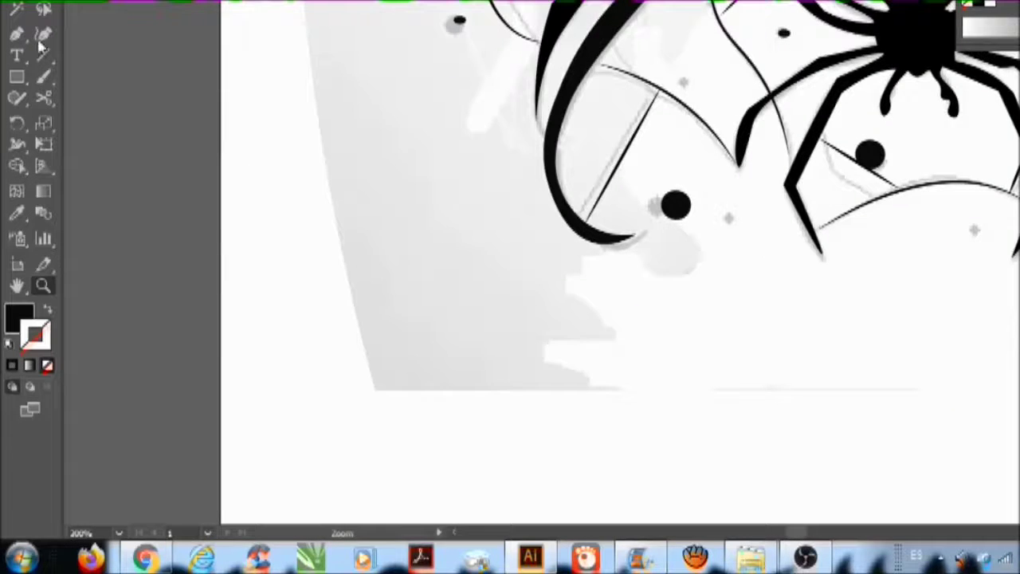
pyautogui.click(591, 286)
pyautogui.click(43, 34)
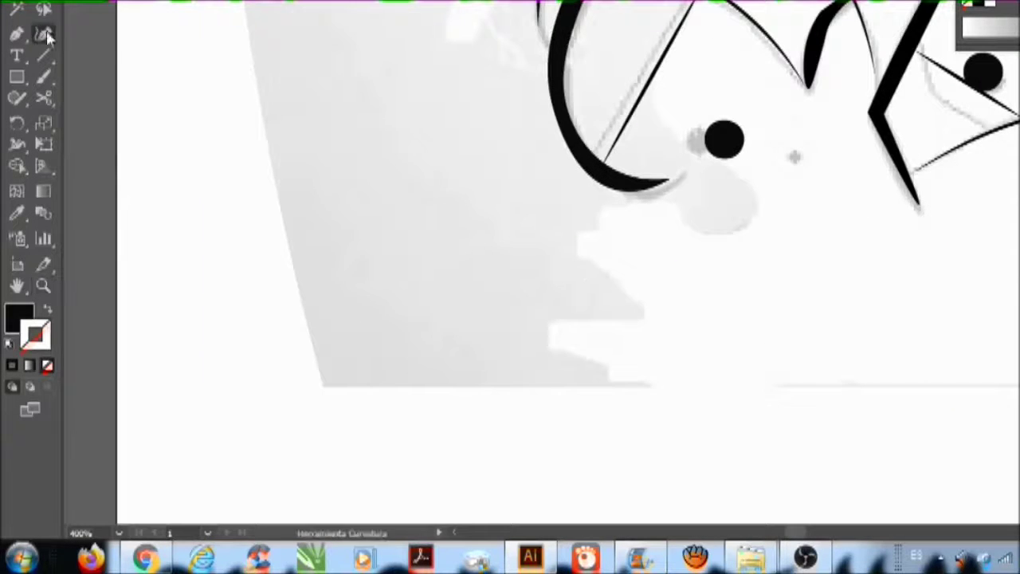
pyautogui.click(619, 191)
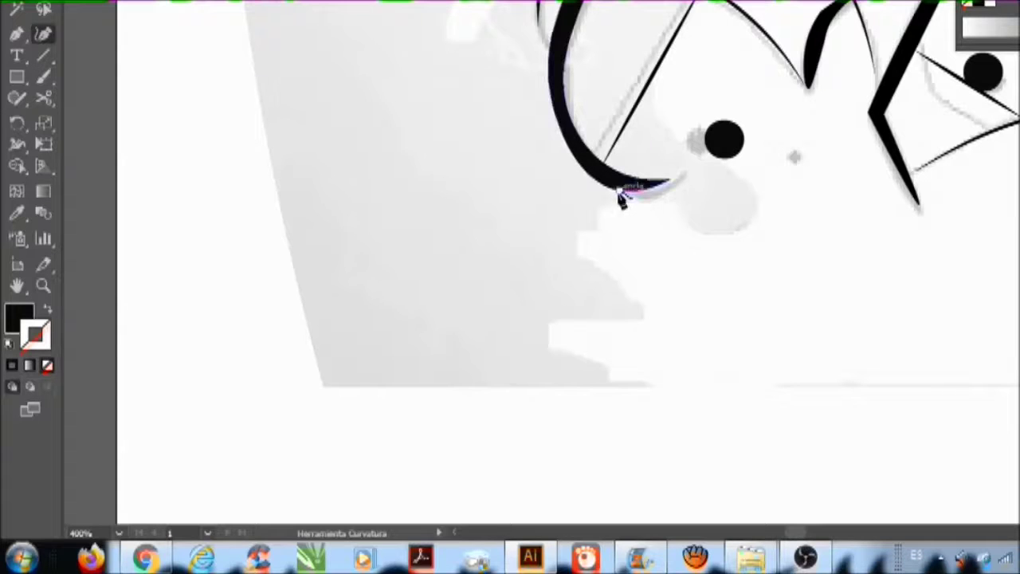
pyautogui.moveTo(621, 191); pyautogui.dragTo(629, 183)
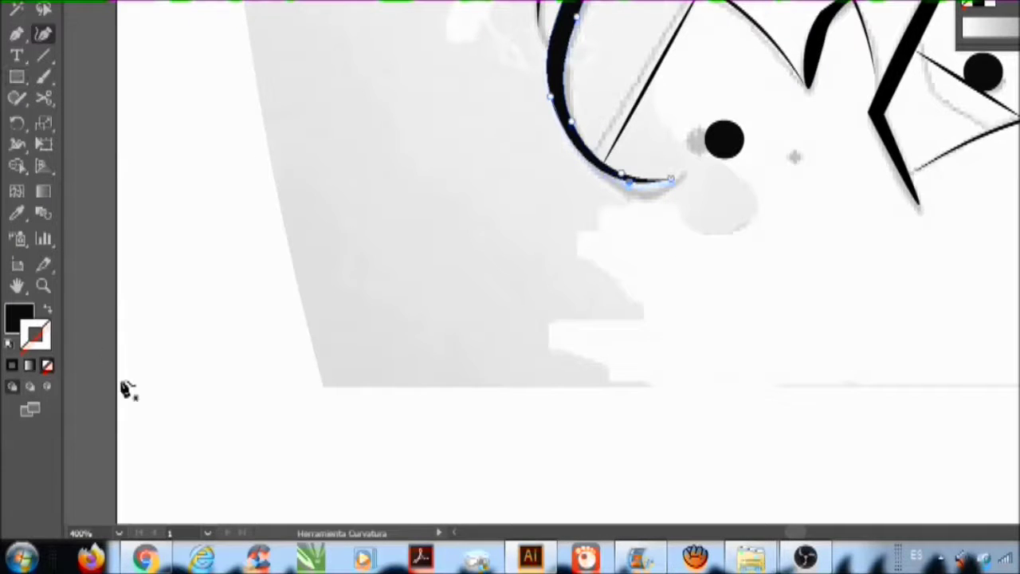
# Step: Reshape the X's lower-right curl into a thin point by moving its outer-bend and inner anchors and resetting the end anchor
pyautogui.click(43, 287)
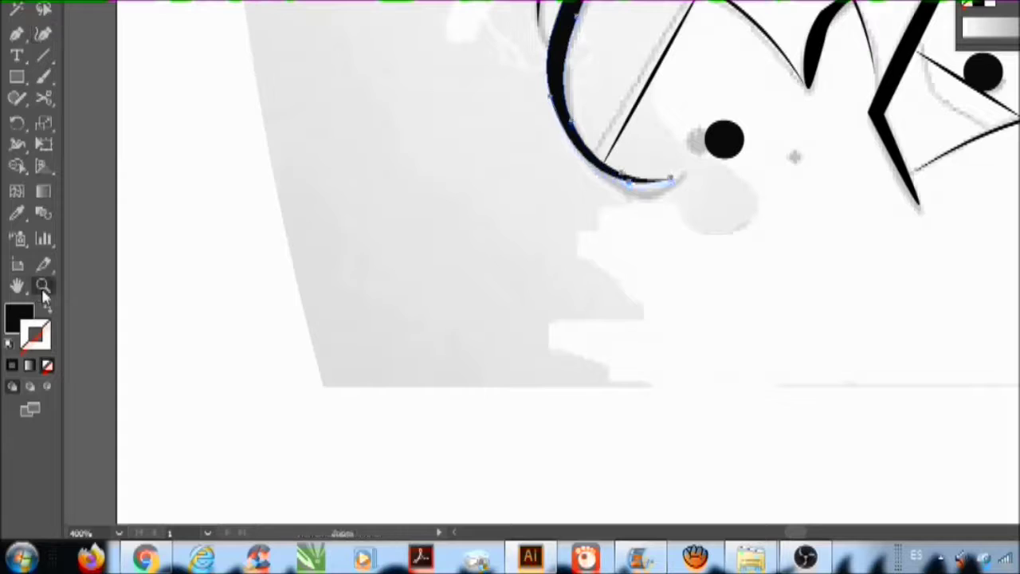
pyautogui.keyDown('alt'); pyautogui.click(897, 189); pyautogui.keyUp('alt')
pyautogui.keyDown('alt'); pyautogui.click(848, 175); pyautogui.keyUp('alt')
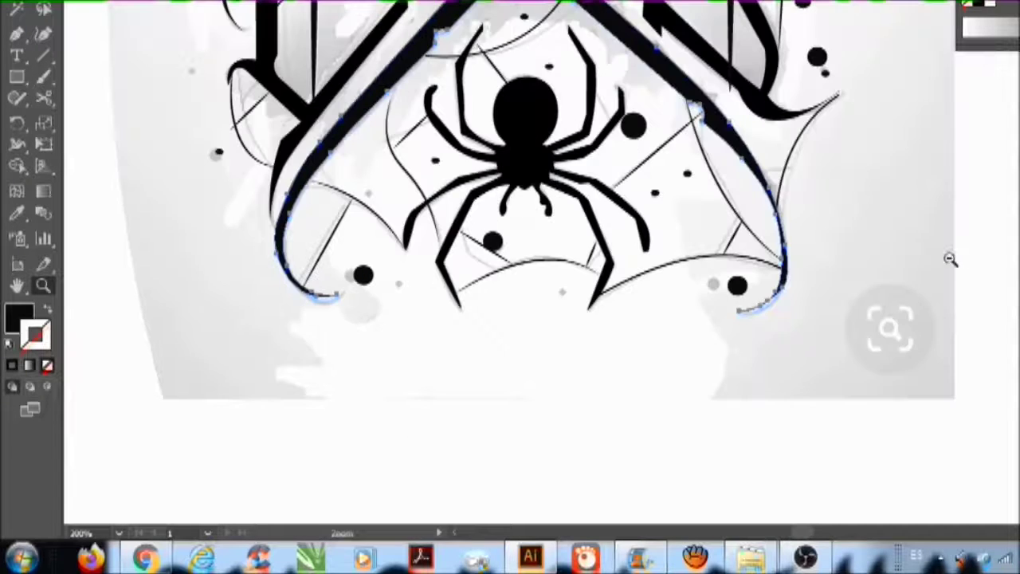
pyautogui.keyDown('alt'); pyautogui.click(776, 291); pyautogui.keyUp('alt')
pyautogui.click(617, 266)
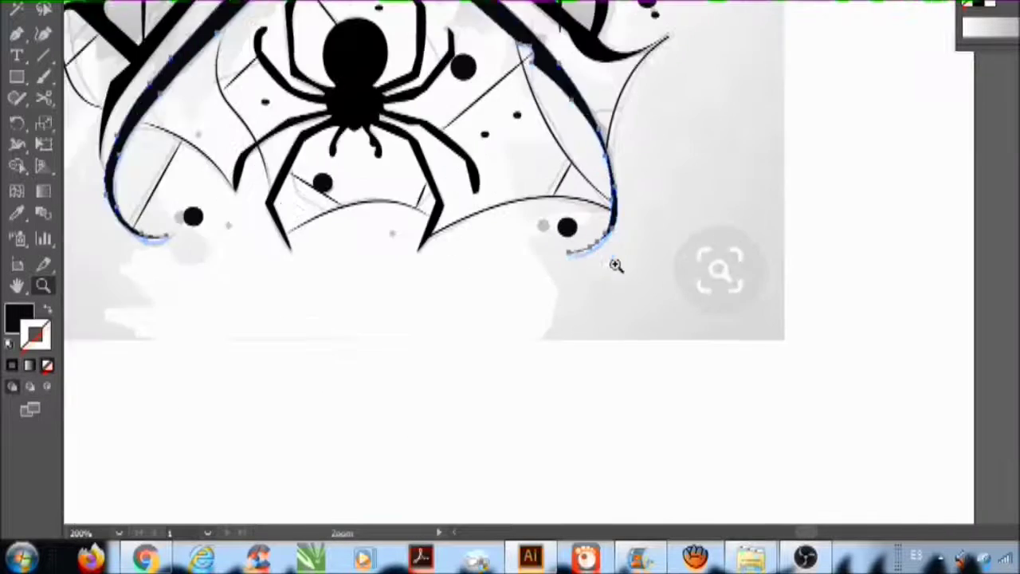
pyautogui.click(653, 247)
pyautogui.click(527, 212)
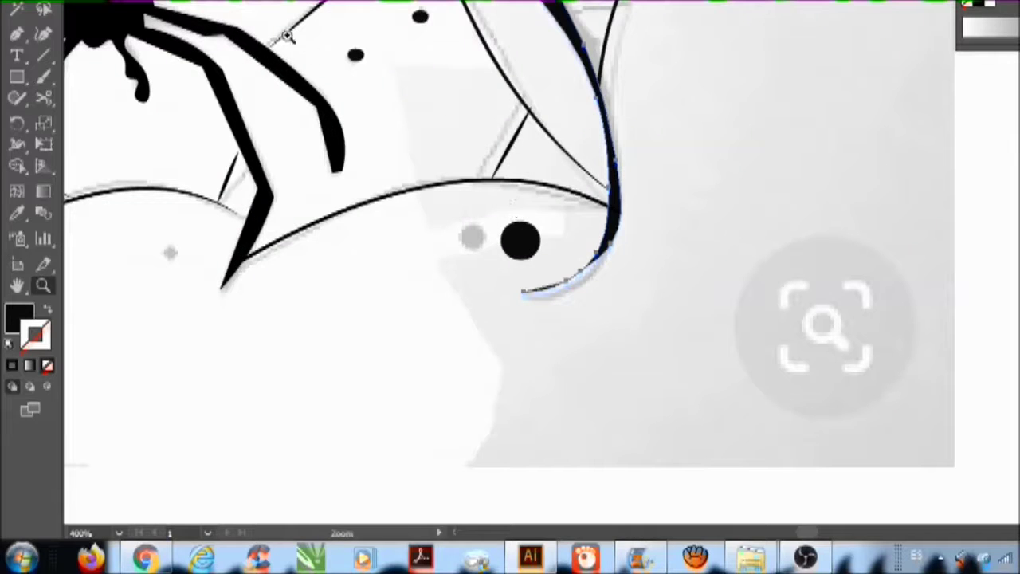
pyautogui.click(42, 32)
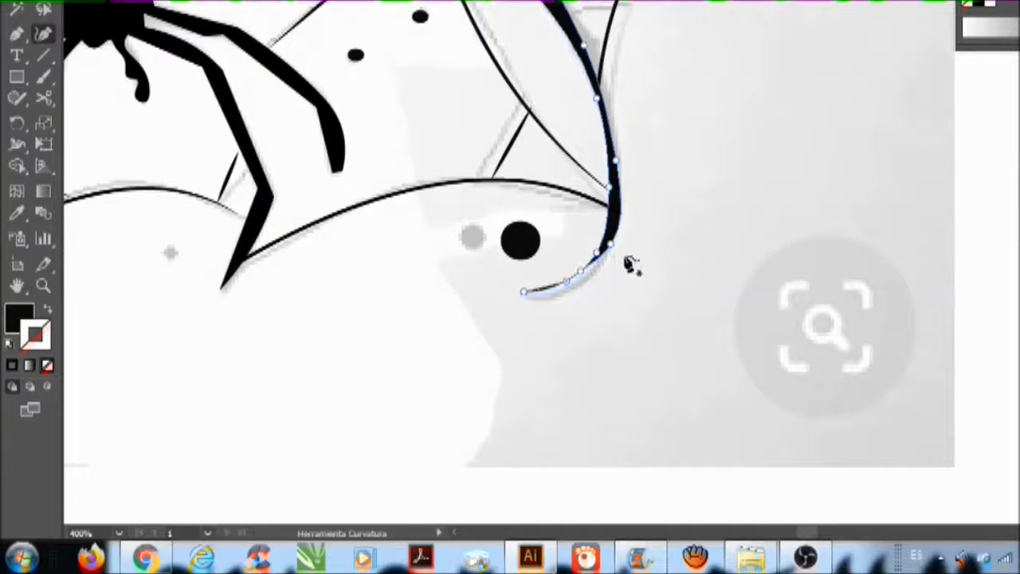
pyautogui.moveTo(612, 249); pyautogui.dragTo(614, 210)
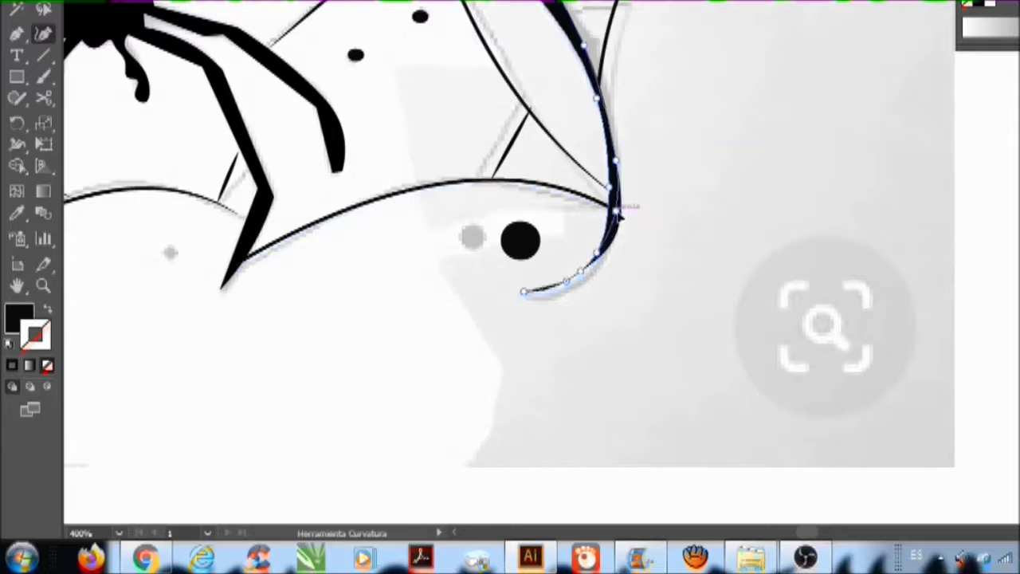
pyautogui.moveTo(584, 273)
pyautogui.mouseDown()
pyautogui.moveTo(578, 258)
pyautogui.moveTo(589, 278)
pyautogui.moveTo(579, 280)
pyautogui.mouseUp()
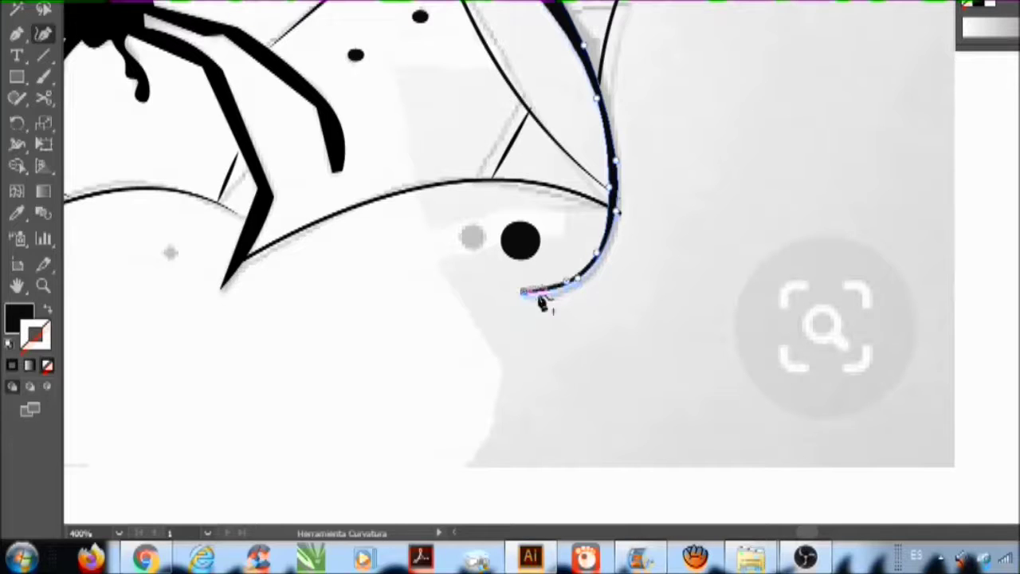
pyautogui.hotkey('ctrl', 'z')
pyautogui.click(536, 301)
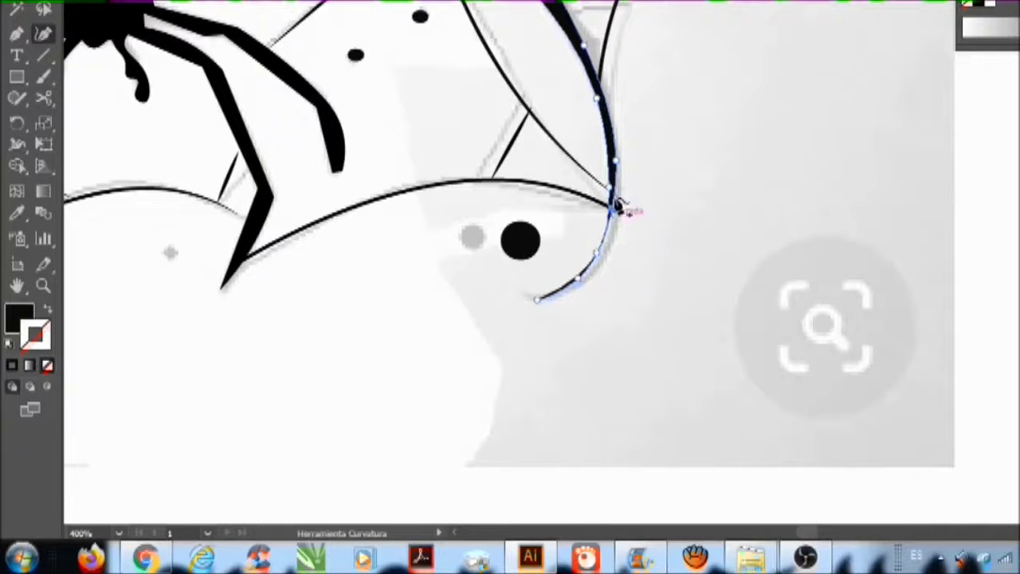
# Step: Smooth and thicken the outer edge above the lower-right curl by repositioning its anchors outward and removing the surplus ones
pyautogui.moveTo(612, 209); pyautogui.dragTo(617, 211)
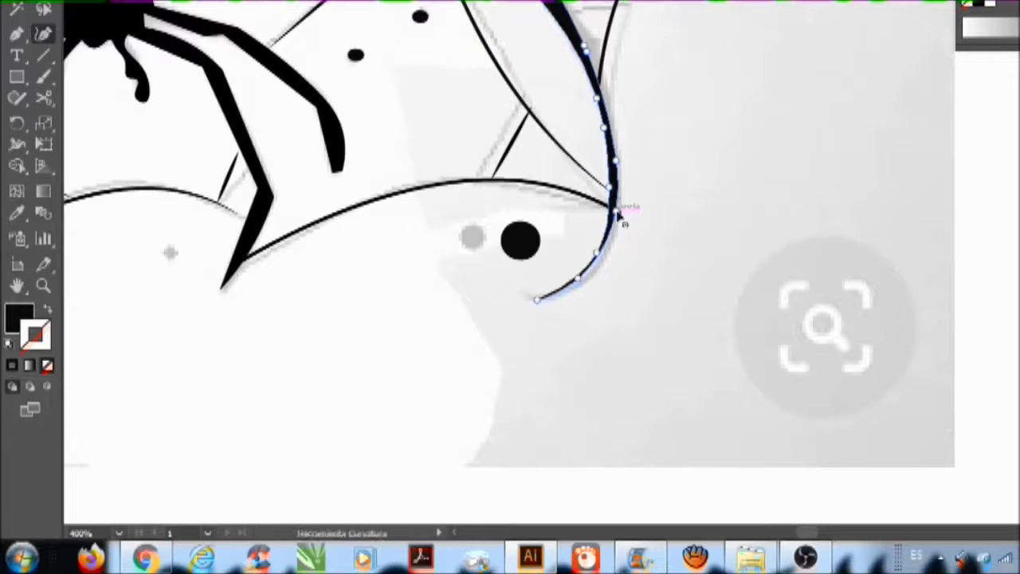
pyautogui.click(618, 137)
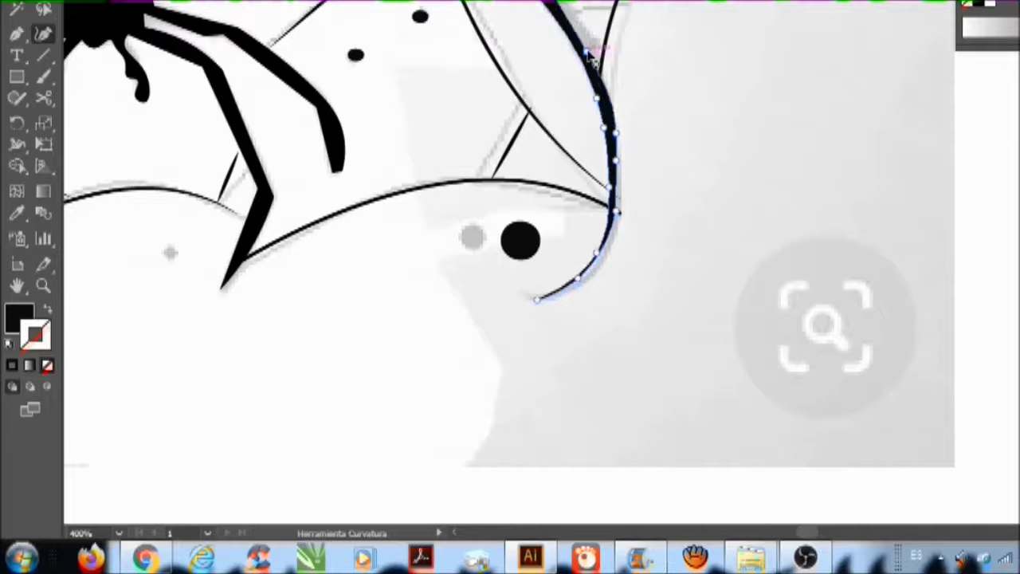
pyautogui.click(587, 54)
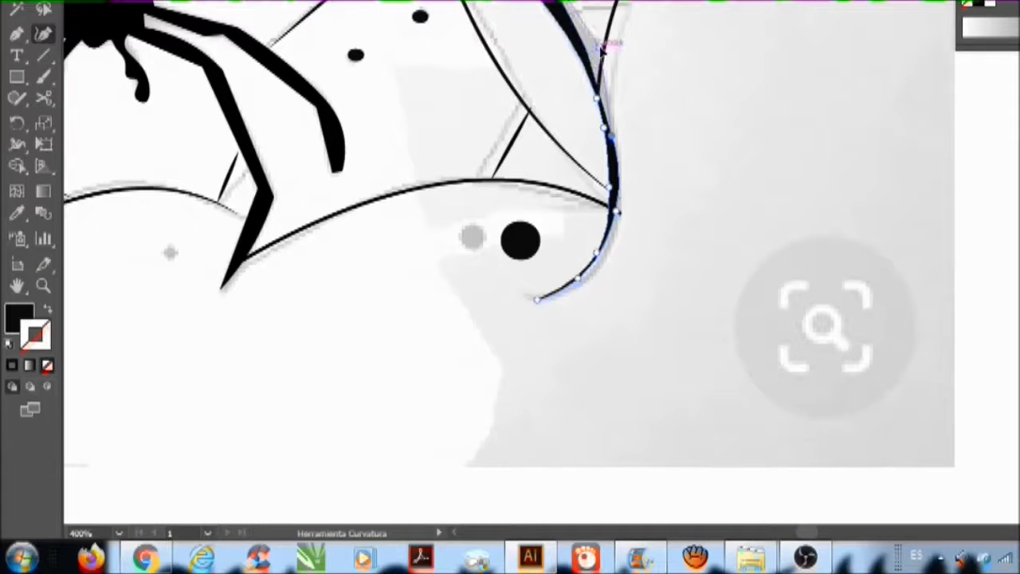
pyautogui.moveTo(613, 138); pyautogui.dragTo(620, 138)
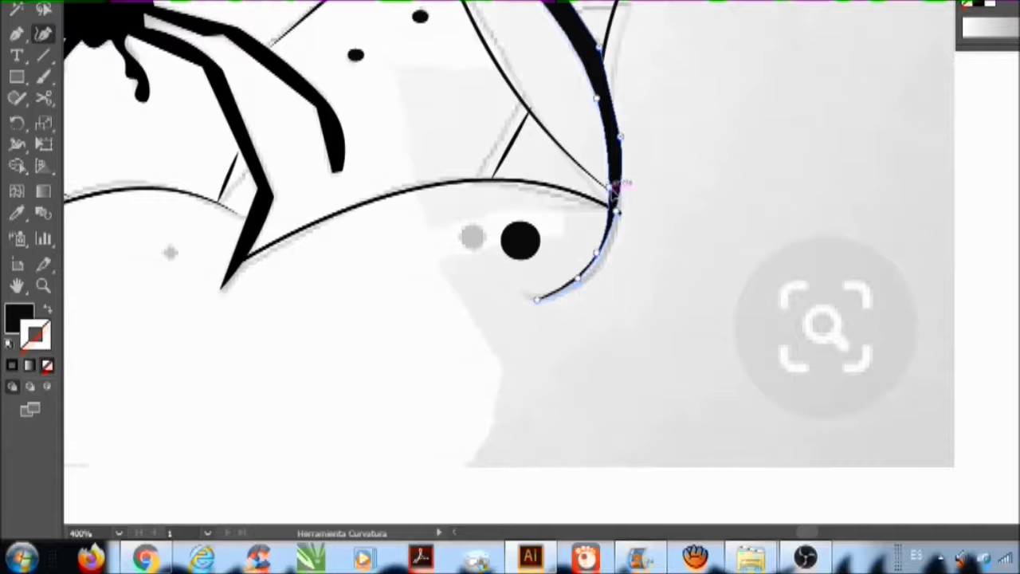
pyautogui.click(621, 139)
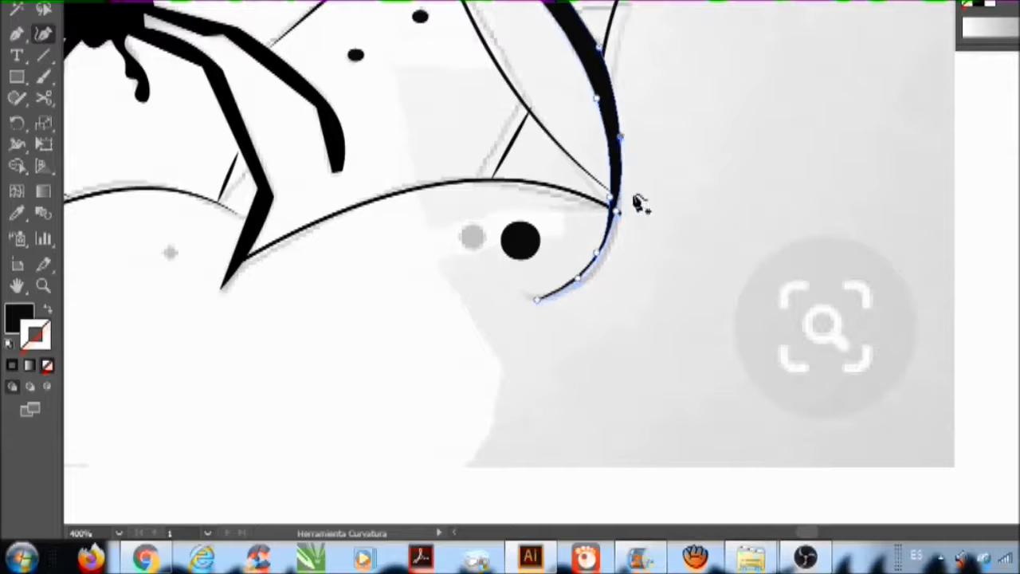
pyautogui.click(600, 50)
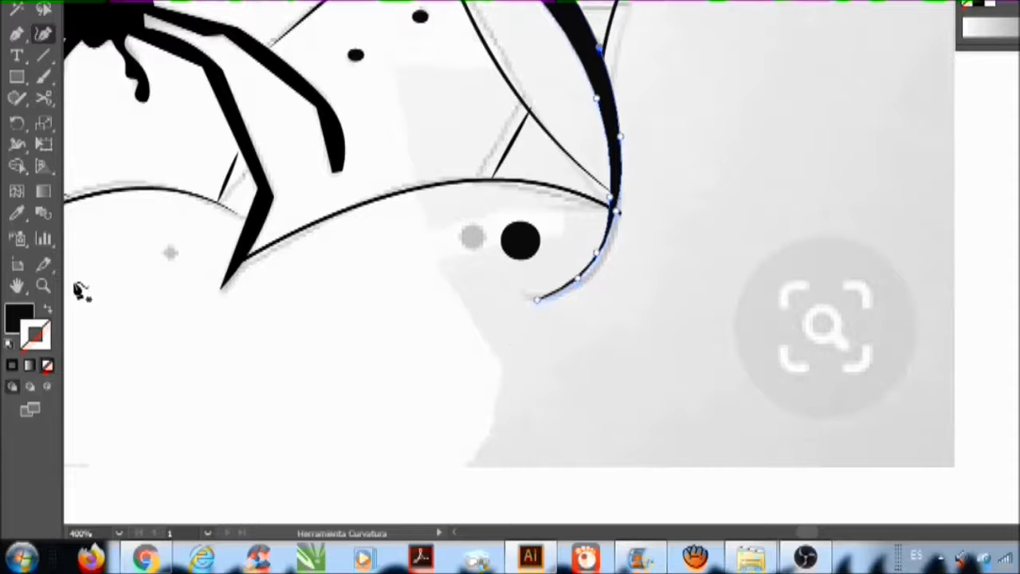
# Step: Inspect the reshaped lower-right curl up close and examine the whole lettering design
pyautogui.click(43, 286)
pyautogui.click(586, 225)
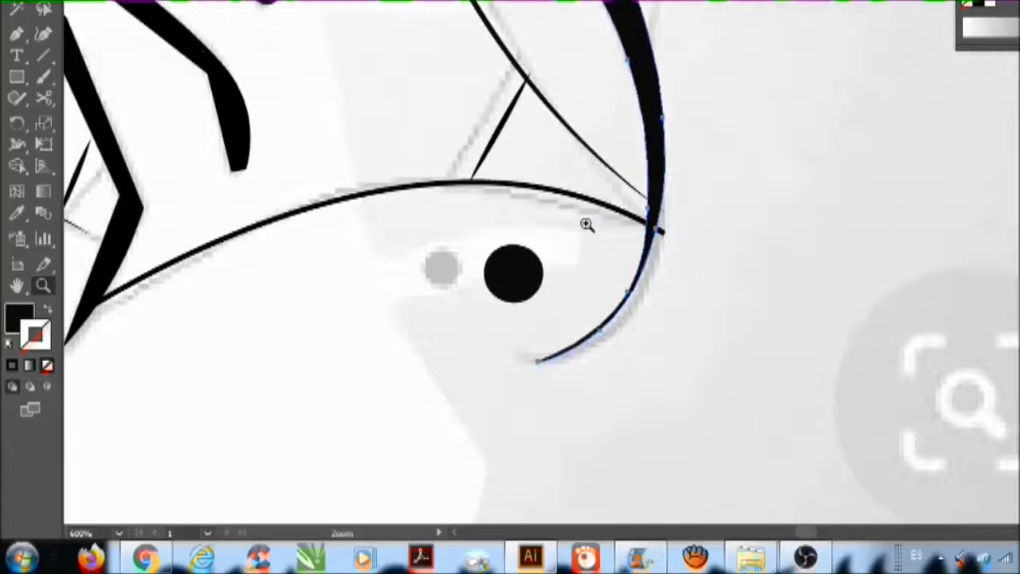
pyautogui.press('super')
pyautogui.press('super')
pyautogui.keyDown('alt'); pyautogui.click(600, 133); pyautogui.keyUp('alt')
pyautogui.keyDown('alt'); pyautogui.click(600, 133); pyautogui.keyUp('alt')
pyautogui.keyDown('alt'); pyautogui.click(553, 230); pyautogui.keyUp('alt')
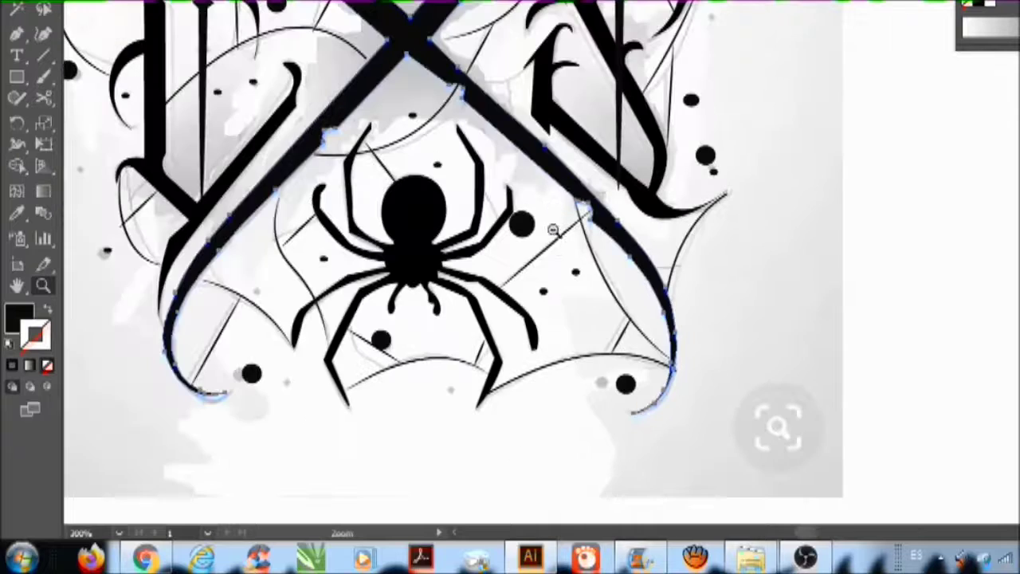
pyautogui.keyDown('alt'); pyautogui.click(521, 254); pyautogui.keyUp('alt')
pyautogui.keyDown('alt'); pyautogui.click(524, 253); pyautogui.keyUp('alt')
pyautogui.keyDown('alt'); pyautogui.click(645, 281); pyautogui.keyUp('alt')
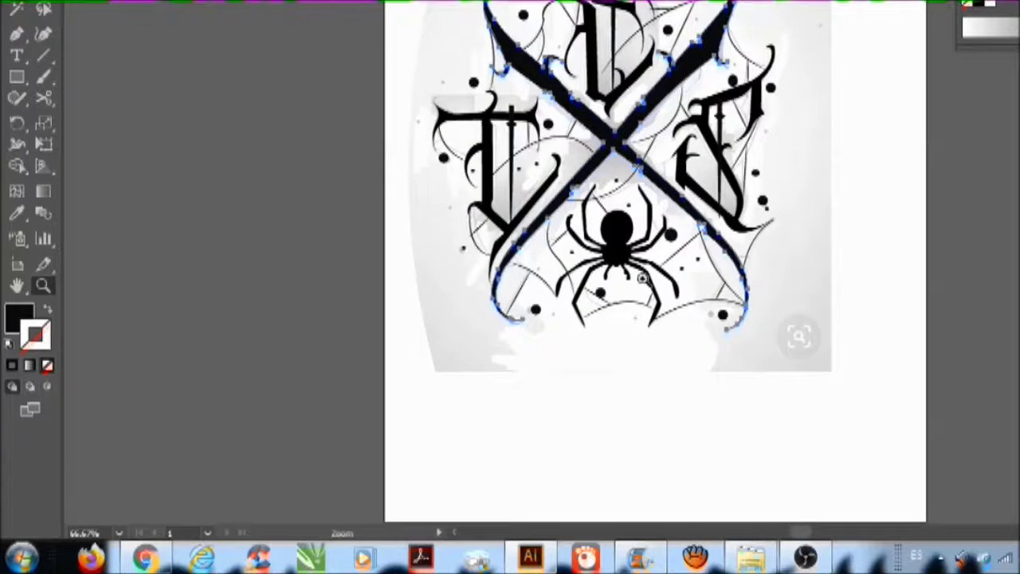
pyautogui.click(620, 125)
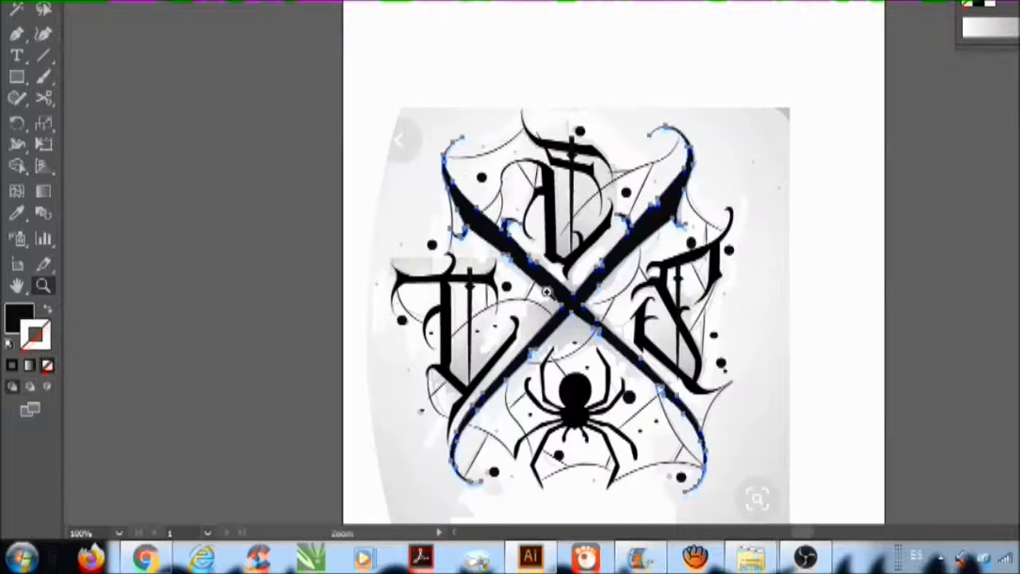
# Step: Deselect the X and stretch the curved web thread inside its lower-left curl so the upper end reaches the stroke
pyautogui.click(44, 6)
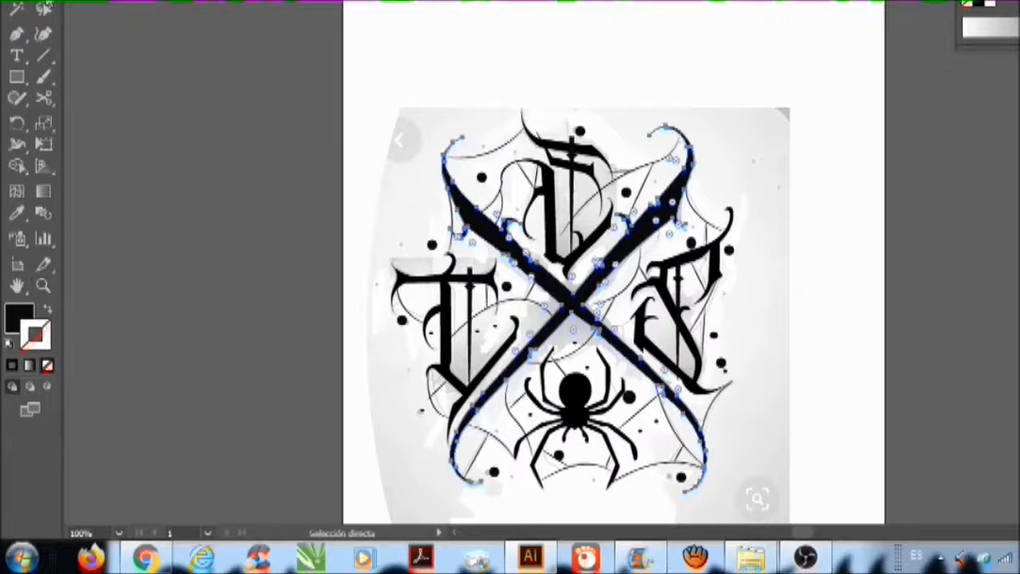
pyautogui.click(375, 409)
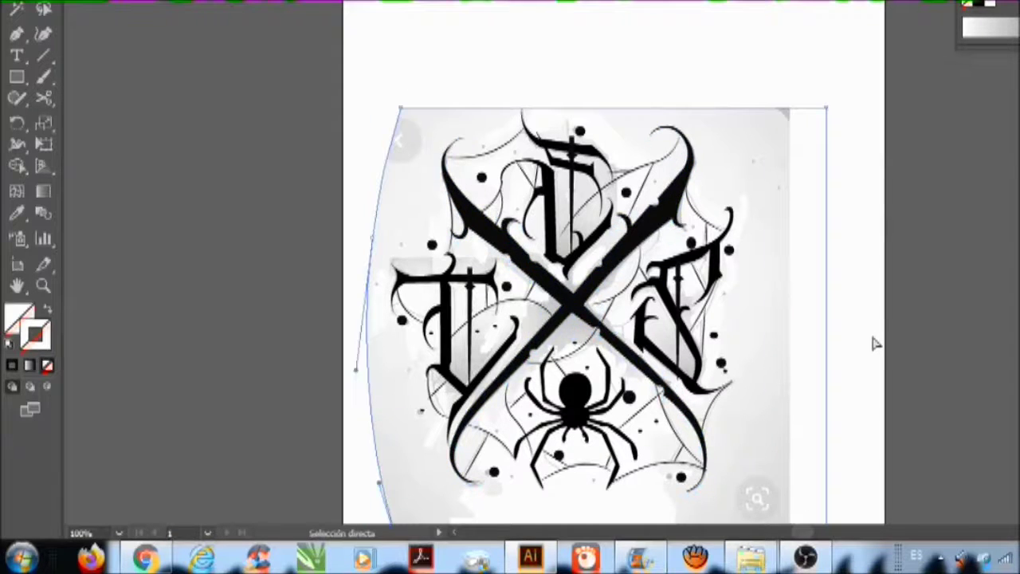
pyautogui.click(861, 358)
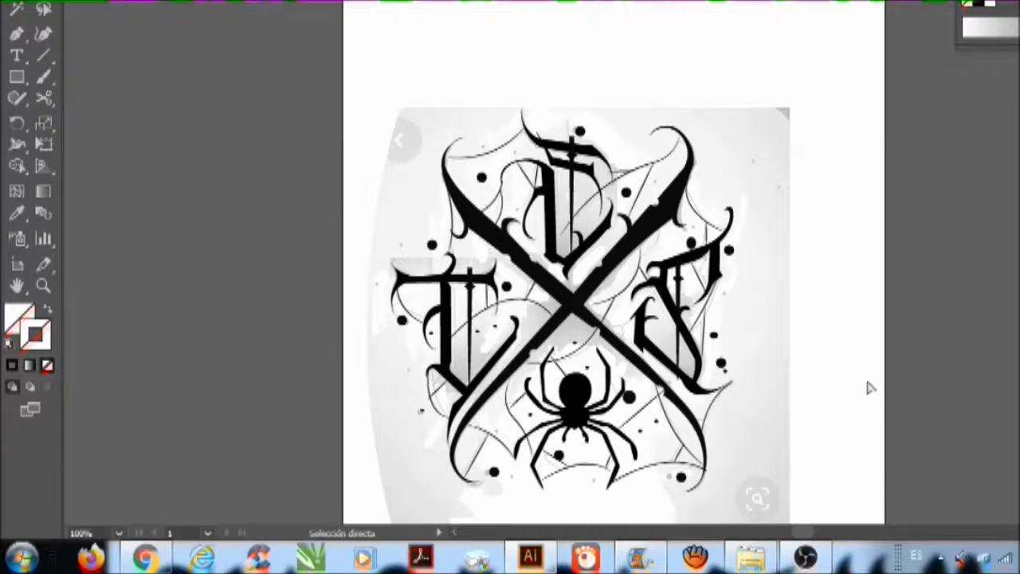
pyautogui.click(504, 440)
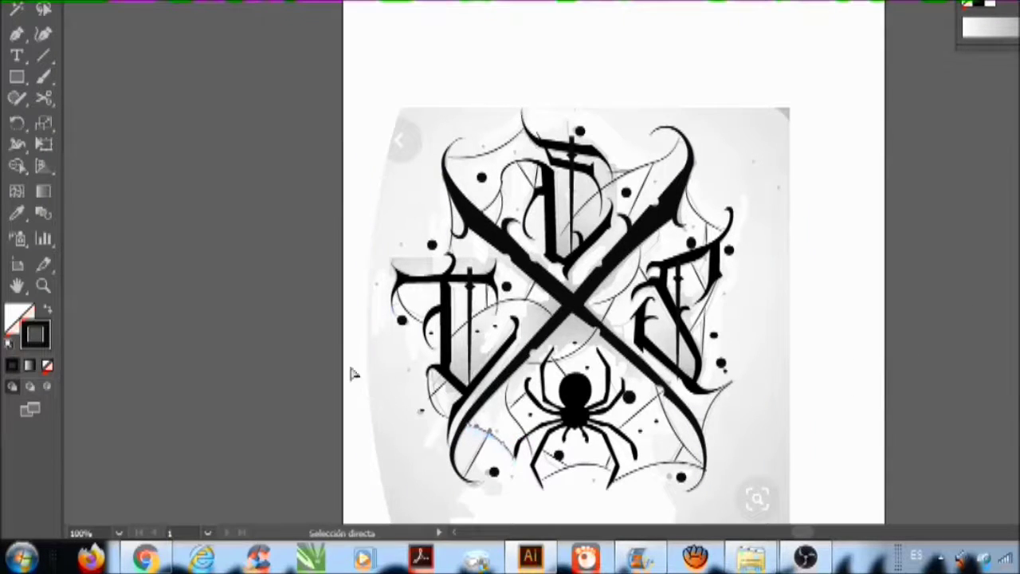
pyautogui.click(16, 8)
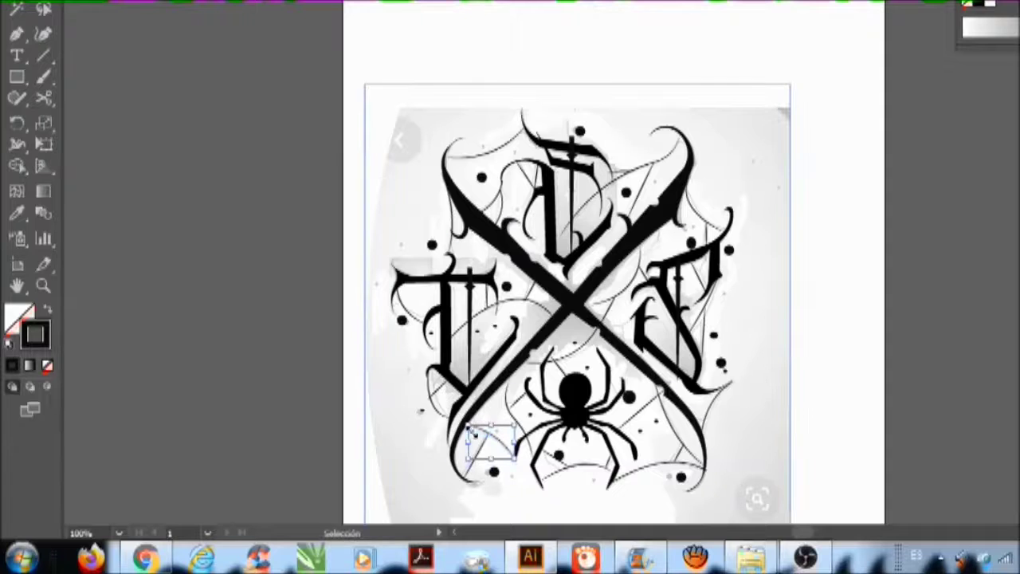
pyautogui.moveTo(470, 426); pyautogui.dragTo(462, 420)
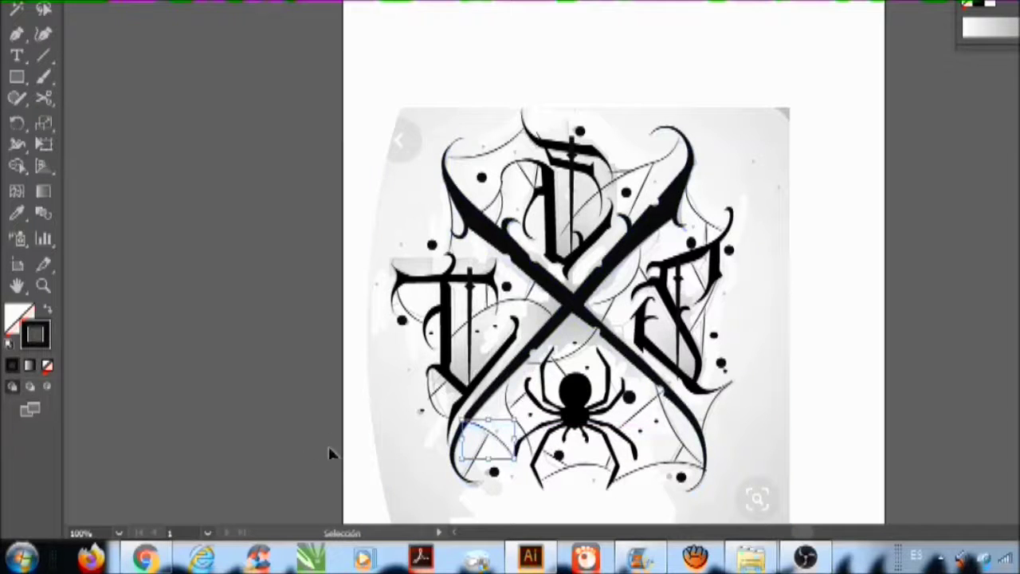
pyautogui.click(354, 473)
# Step: Stretch the thread beside the spider's left legs upward and the arched thread above it sideways to meet the X stroke
pyautogui.click(508, 404)
pyautogui.moveTo(520, 384); pyautogui.dragTo(519, 373)
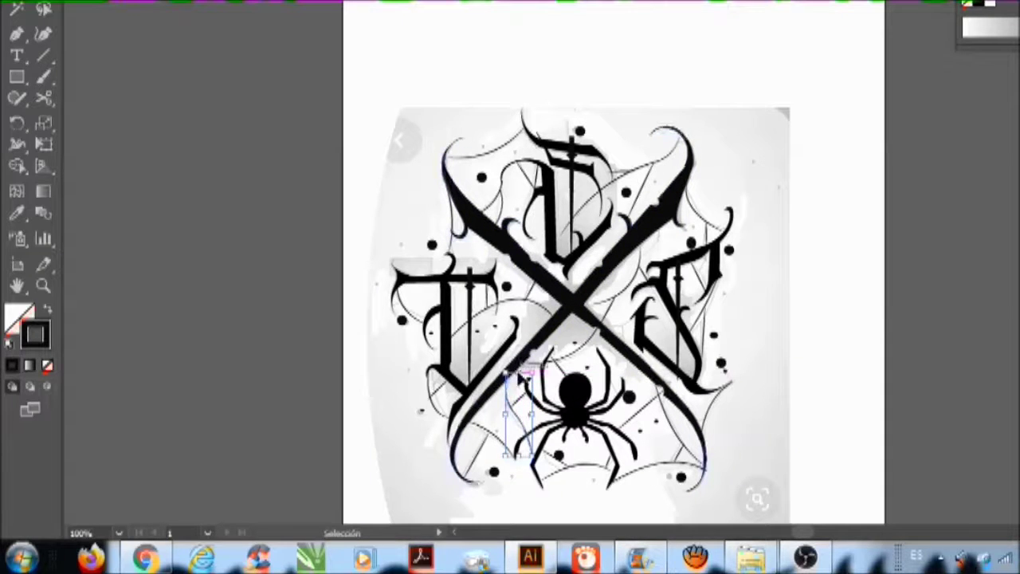
pyautogui.click(515, 302)
pyautogui.moveTo(549, 315); pyautogui.dragTo(563, 316)
pyautogui.click(362, 390)
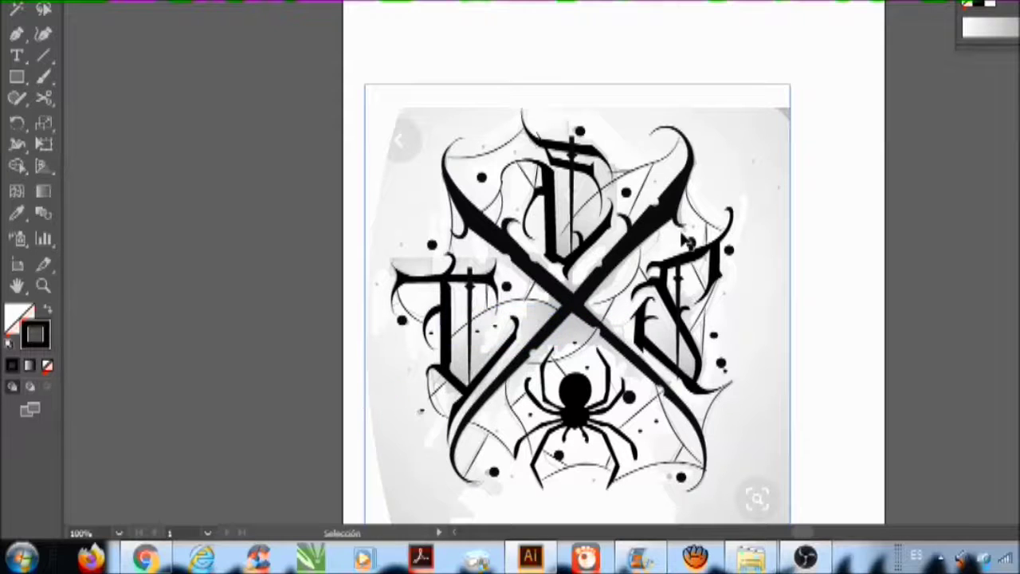
# Step: Stretch the web thread beside the X's centre up to the stroke, and widen the arched thread between the spider's lower legs, nudging it left
pyautogui.click(634, 280)
pyautogui.moveTo(614, 245); pyautogui.dragTo(613, 238)
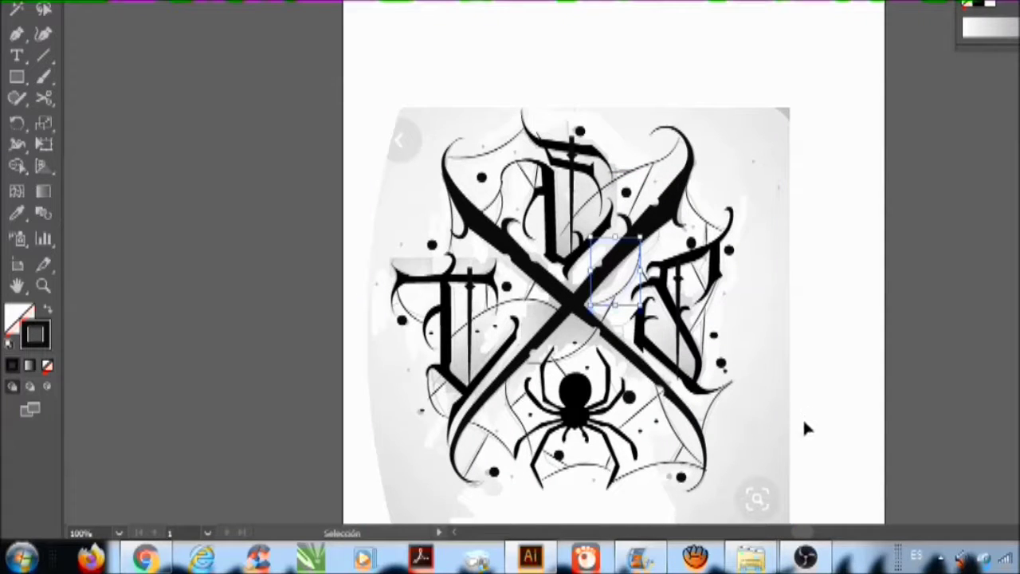
pyautogui.click(580, 467)
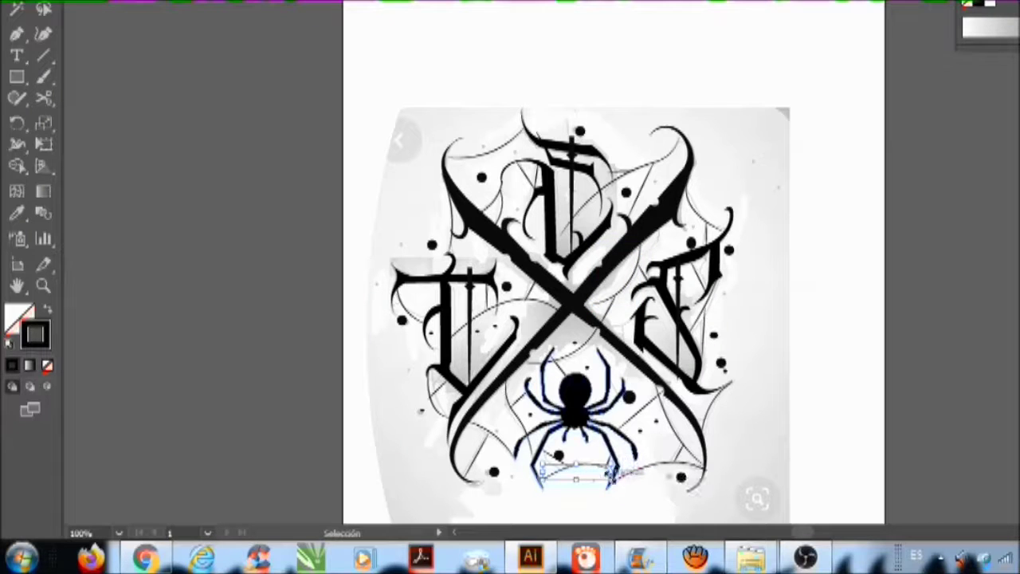
pyautogui.moveTo(612, 472); pyautogui.dragTo(619, 472)
pyautogui.click(740, 448)
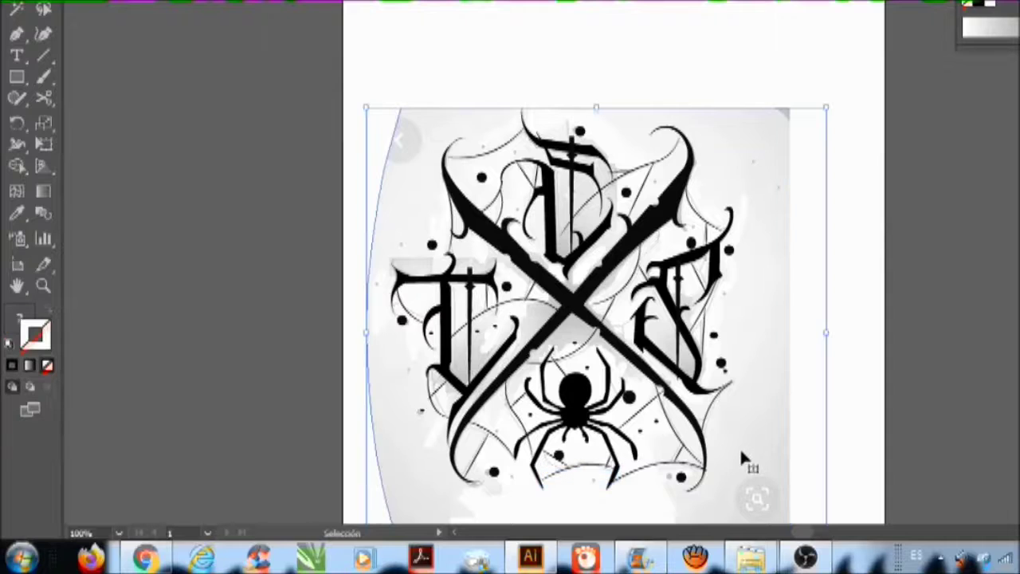
pyautogui.click(586, 469)
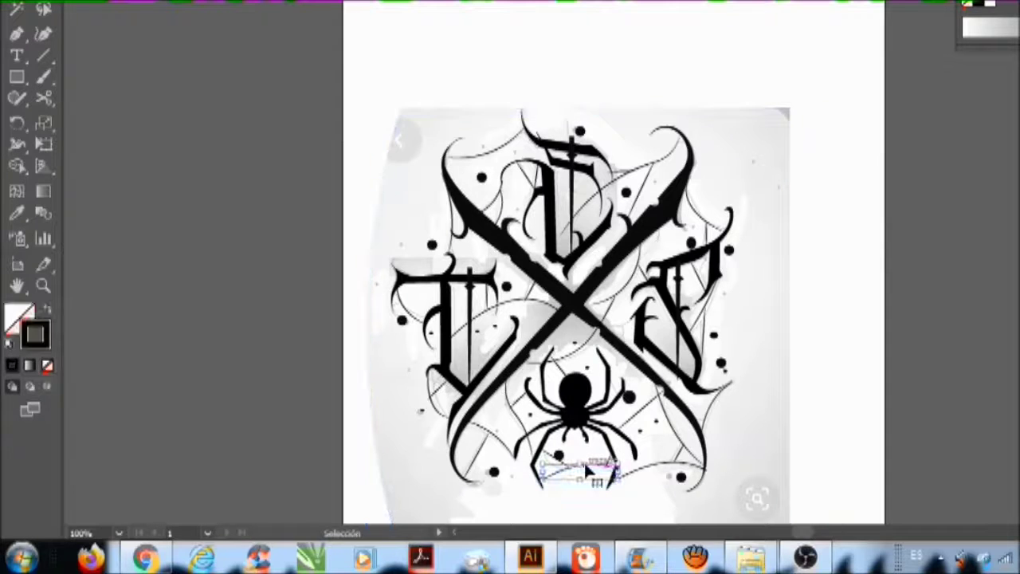
pyautogui.press('Left')
# Step: Delete the grey reference image behind the traced lettering, leaving only the vector artwork
pyautogui.click(386, 436)
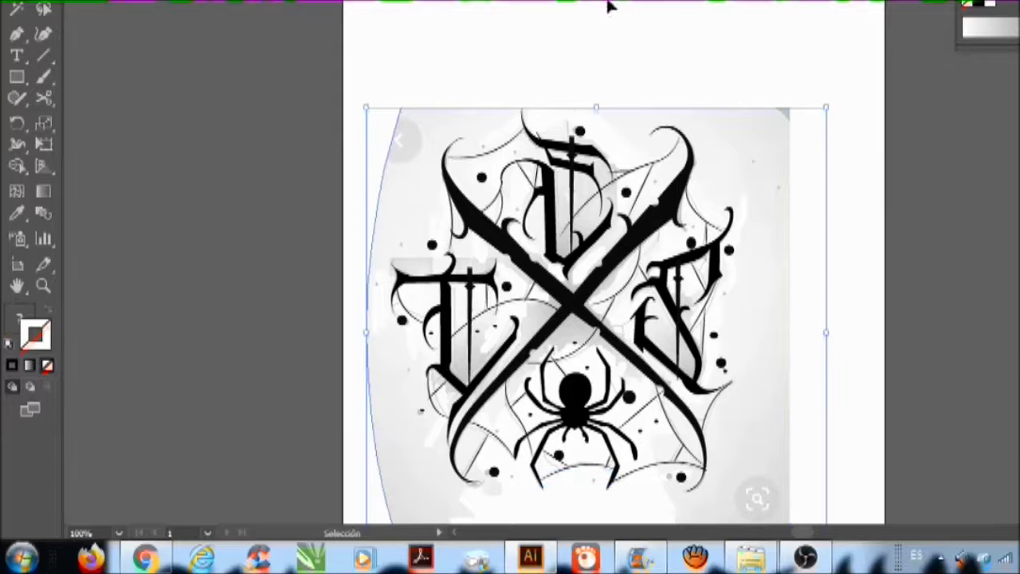
pyautogui.press('Delete')
pyautogui.click(292, 279)
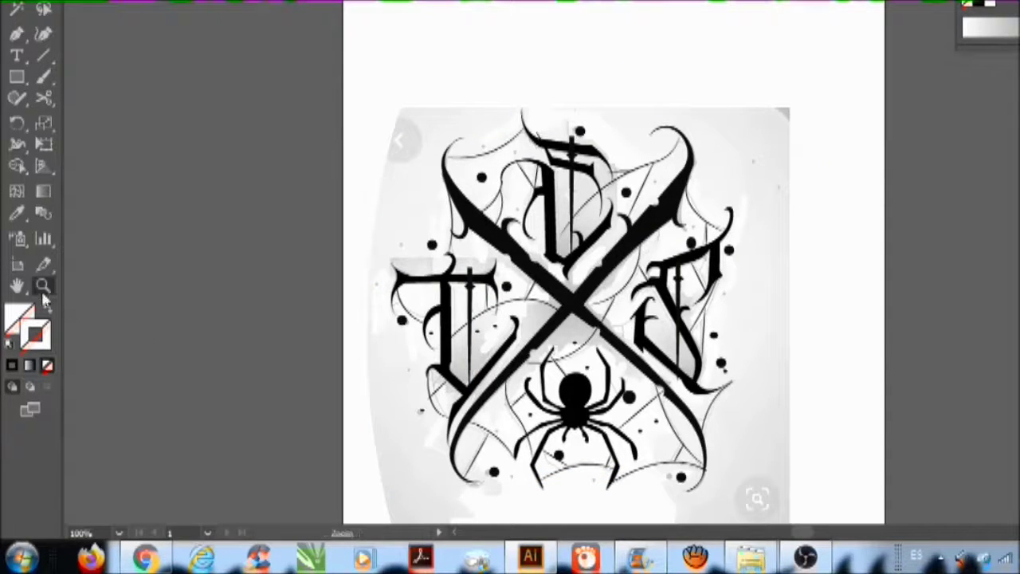
pyautogui.keyDown('alt'); pyautogui.click(537, 344); pyautogui.keyUp('alt')
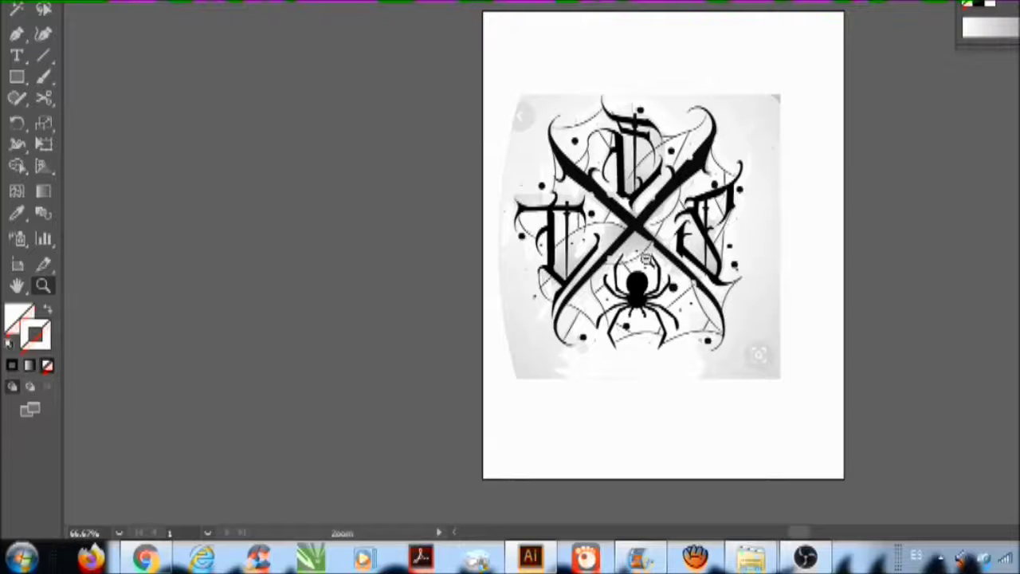
pyautogui.keyDown('alt'); pyautogui.click(647, 257); pyautogui.keyUp('alt')
pyautogui.keyDown('alt'); pyautogui.click(615, 263); pyautogui.keyUp('alt')
pyautogui.click(613, 267)
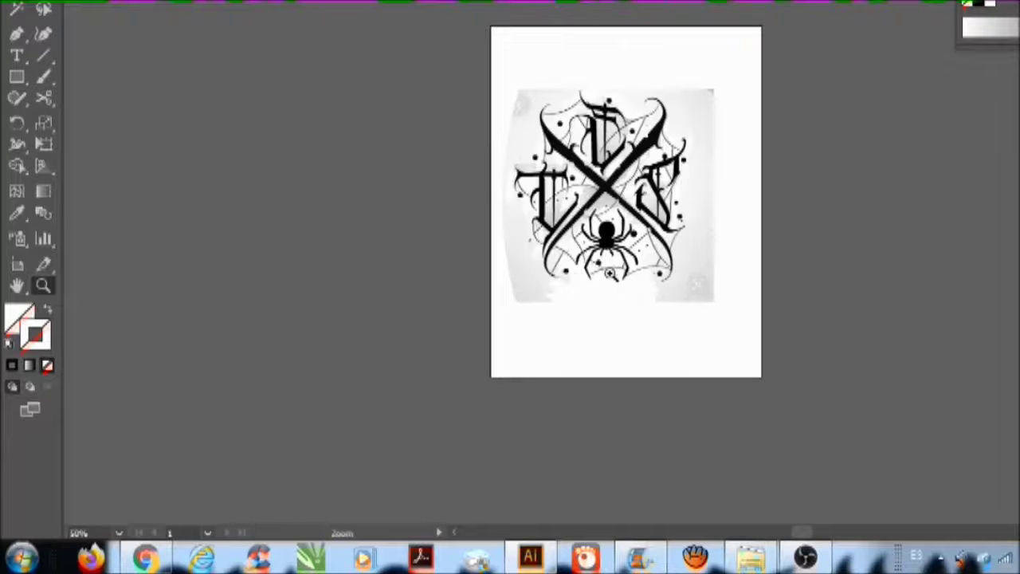
pyautogui.click(610, 273)
pyautogui.click(630, 120)
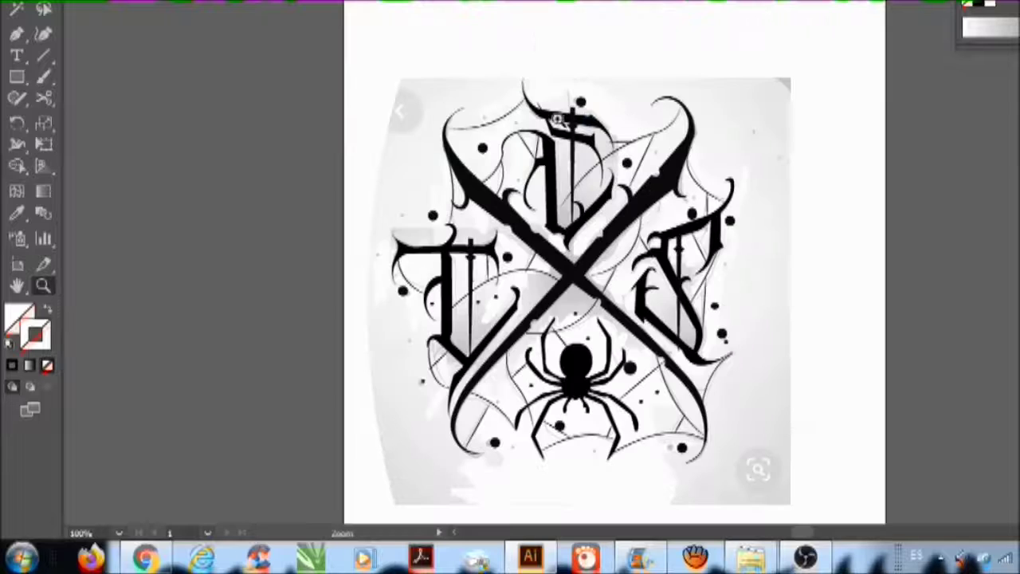
pyautogui.click(43, 8)
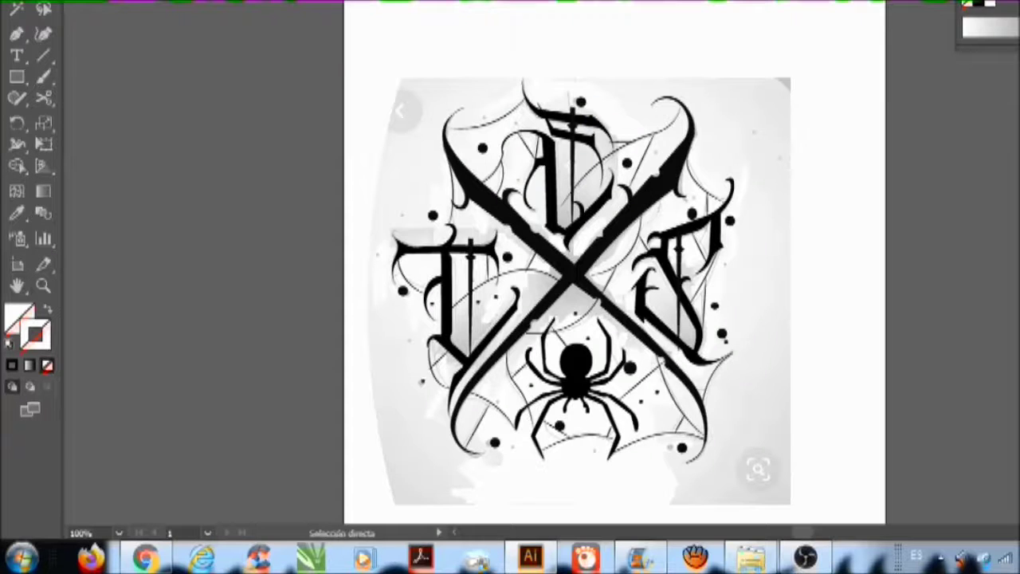
pyautogui.click(759, 289)
pyautogui.press('Delete')
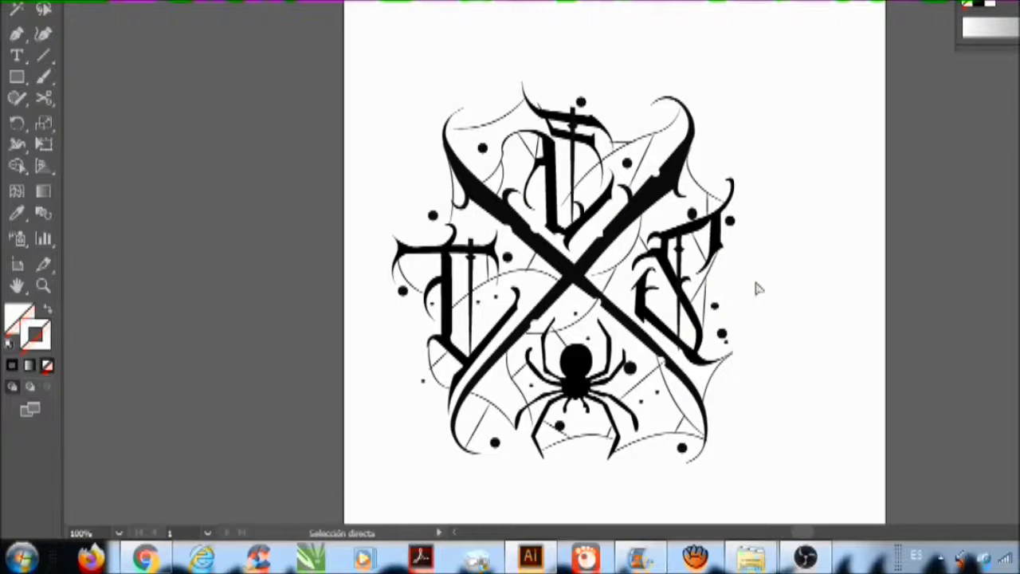
# Step: Examine the traced lettering, web threads and spider on the plain artboard, both as a whole and closer up
pyautogui.click(44, 287)
pyautogui.keyDown('alt'); pyautogui.click(552, 292); pyautogui.keyUp('alt')
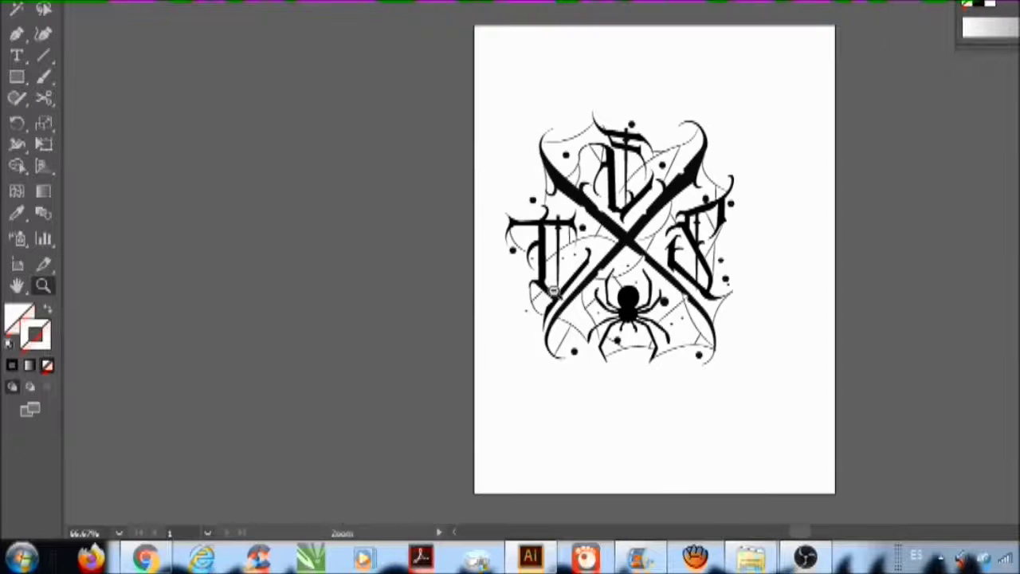
pyautogui.keyDown('alt'); pyautogui.click(614, 283); pyautogui.keyUp('alt')
pyautogui.click(614, 275)
pyautogui.click(594, 256)
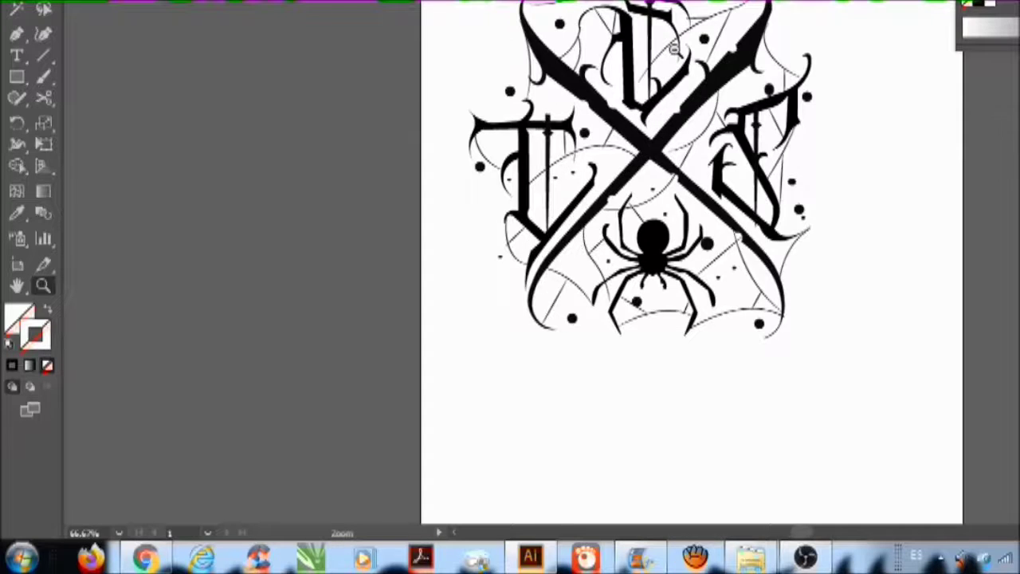
pyautogui.keyDown('alt'); pyautogui.click(673, 50); pyautogui.keyUp('alt')
pyautogui.click(579, 327)
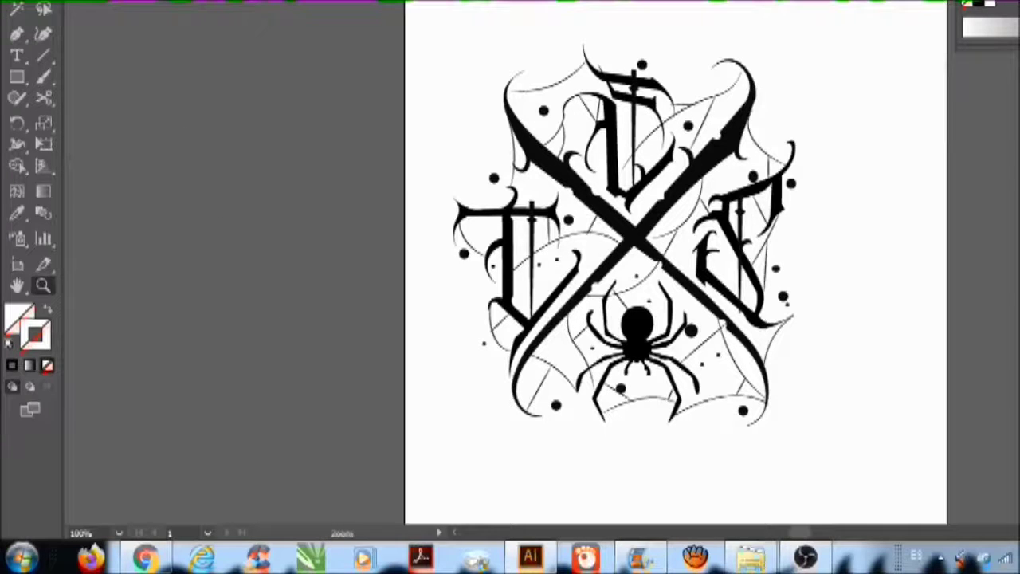
pyautogui.click(52, 2)
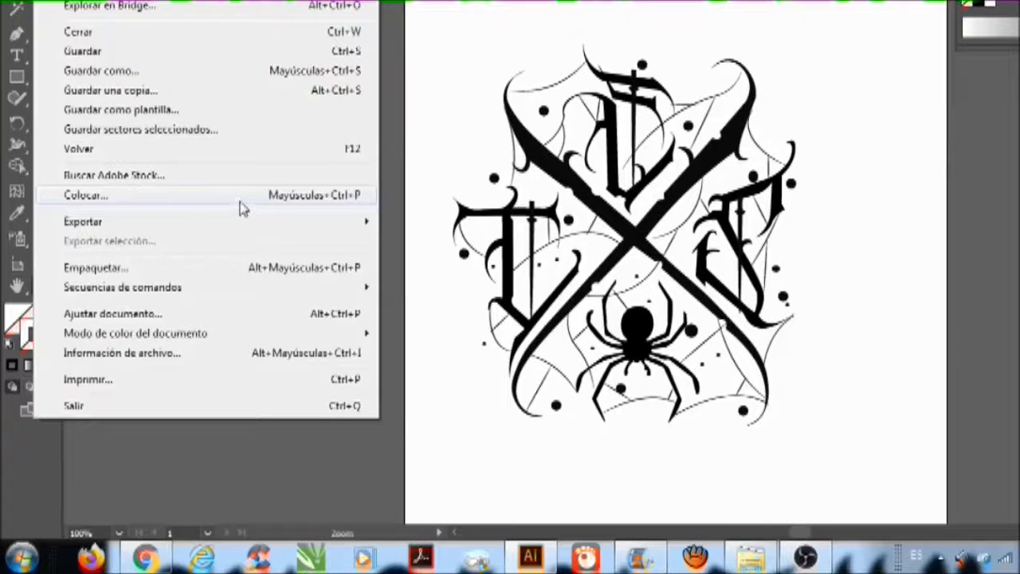
pyautogui.click(807, 555)
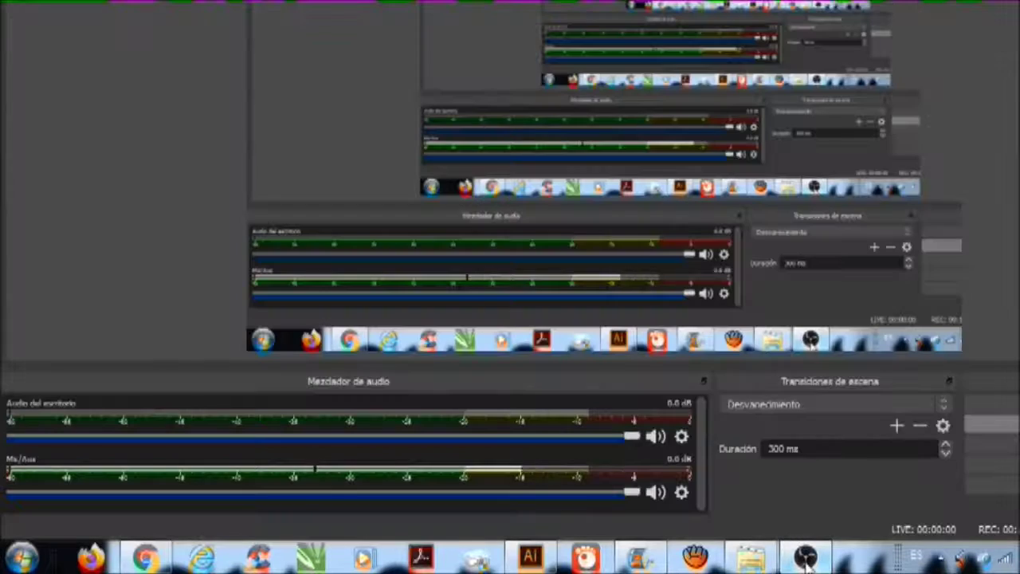